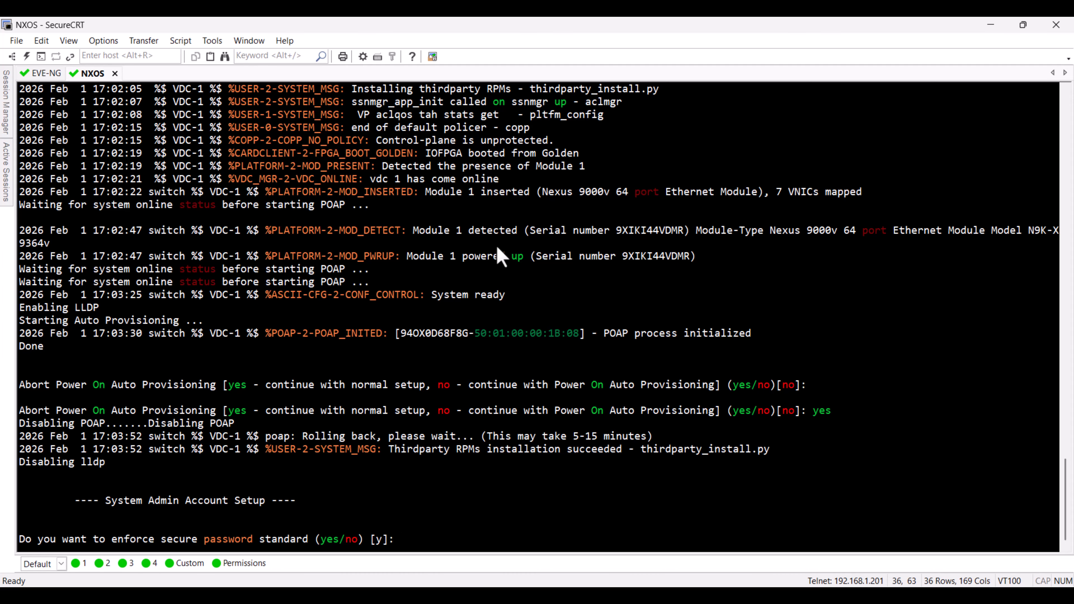
# Step: Complete the switch's initial setup: decline the secure password standard, set and confirm the admin account's password, and skip the basic configuration dialog
pyautogui.write('no')
pyautogui.press('Return')
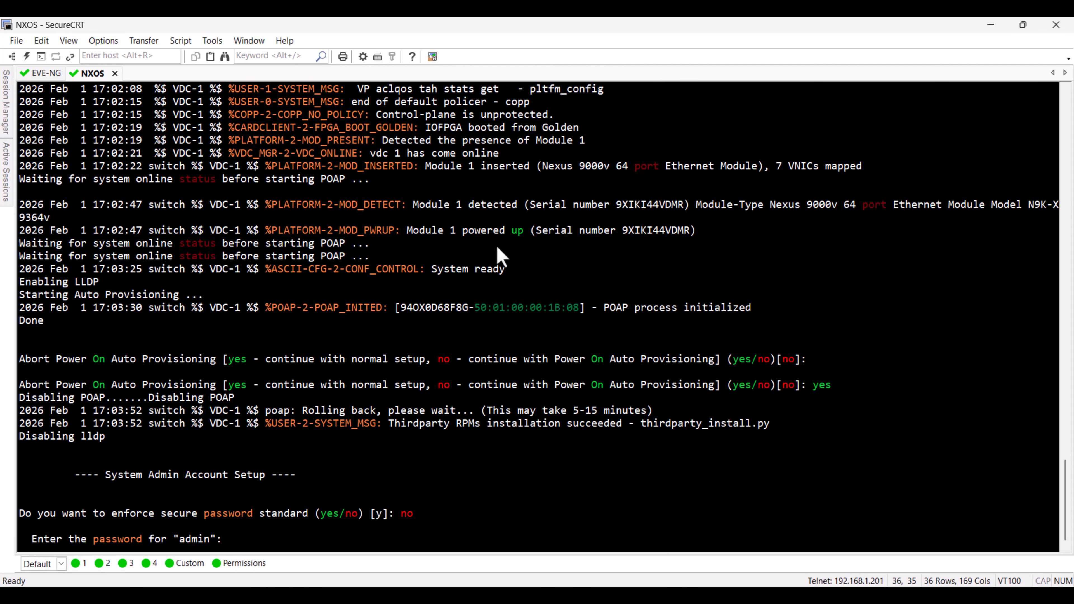
pyautogui.press('Return')
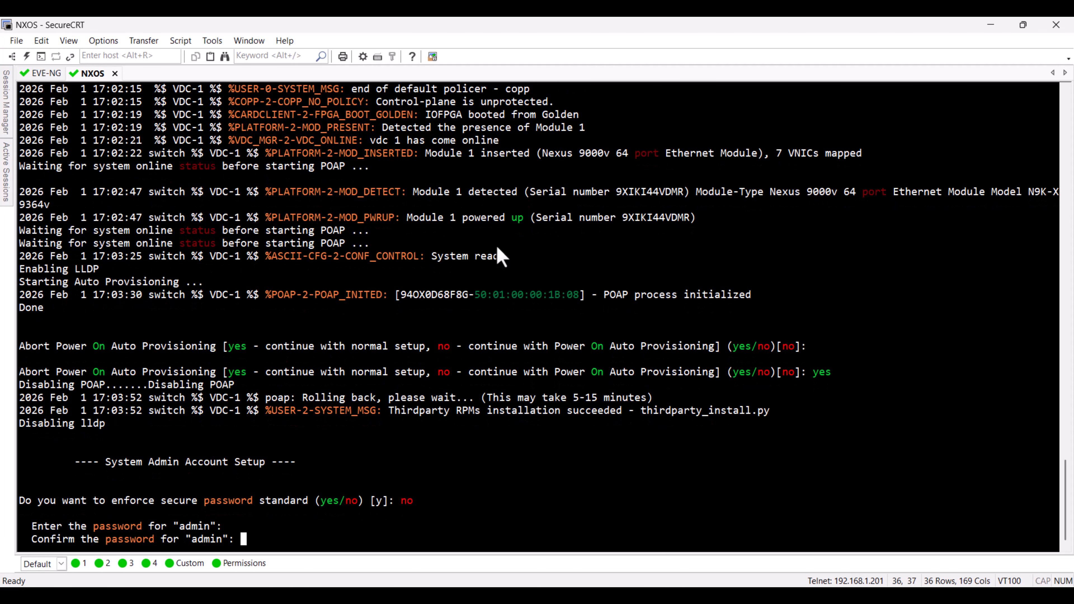
pyautogui.press('Return')
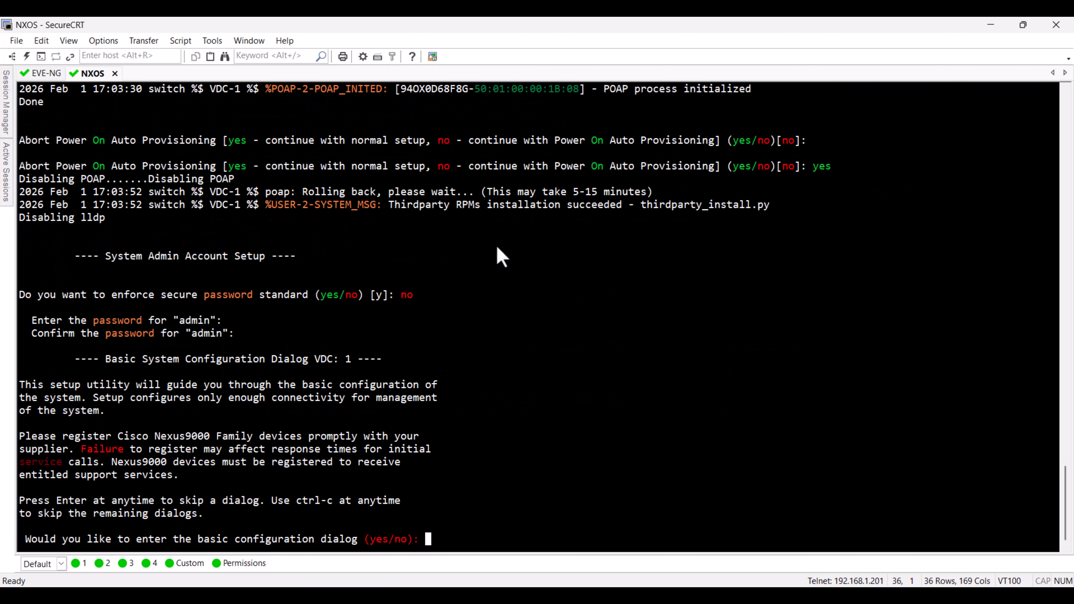
pyautogui.write('no')
pyautogui.press('Return')
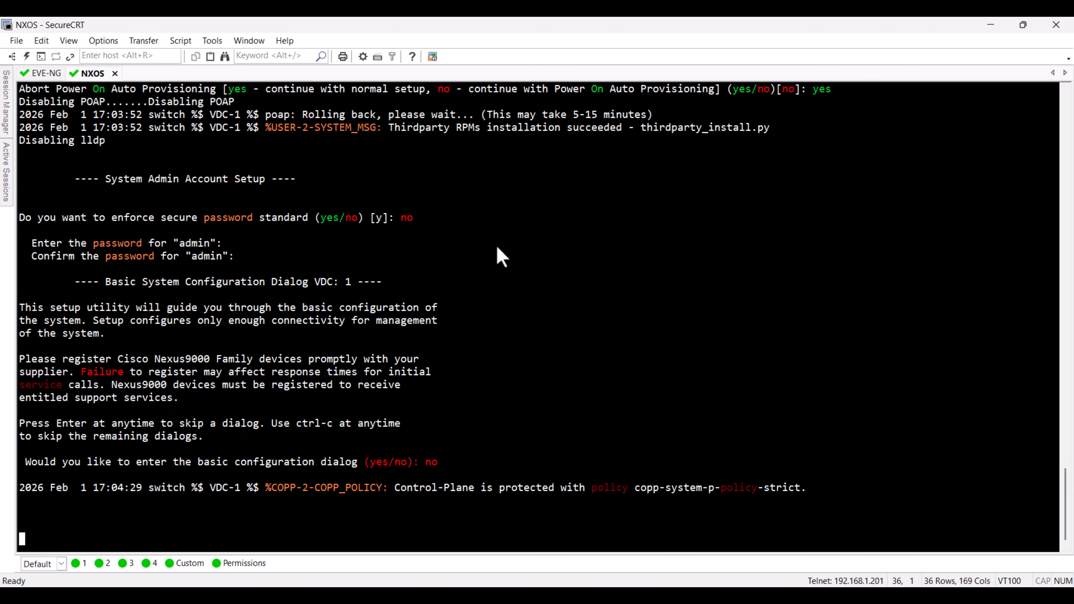
# Step: Try to log in to the switch with the admin username and the account password
pyautogui.write('admin')
pyautogui.press('Return')
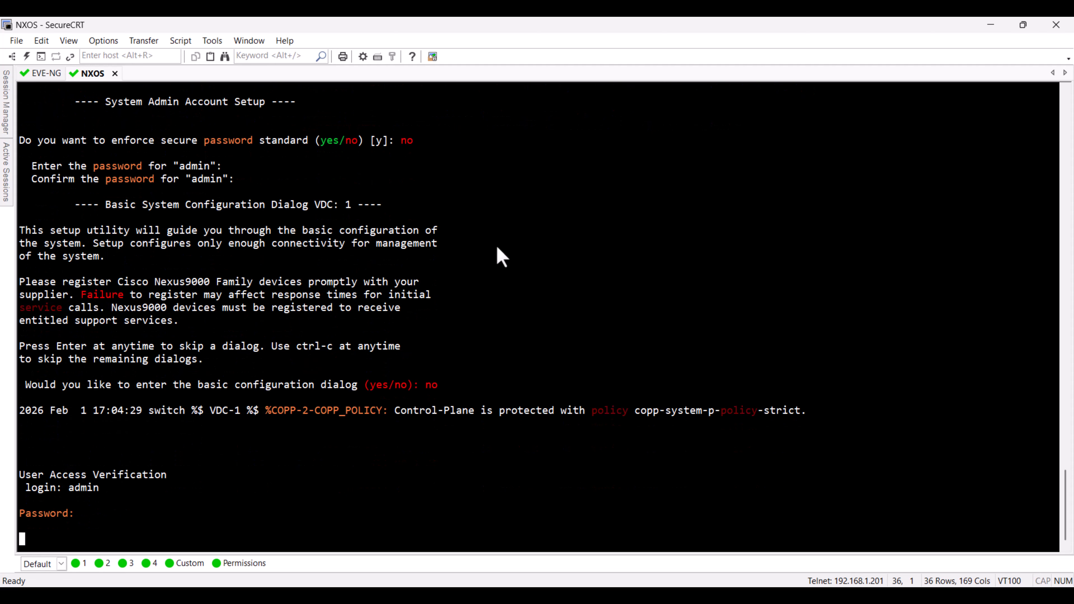
pyautogui.write('admin')
pyautogui.press('Return')
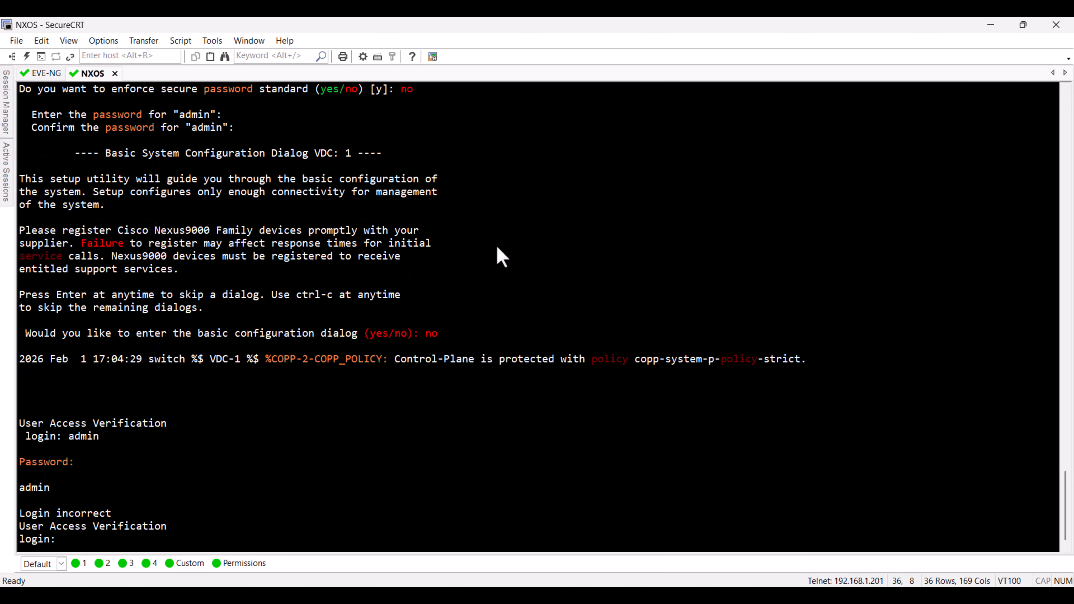
# Step: Log in to the switch console as admin, entering the account password at the password prompt
pyautogui.write('admin')
pyautogui.press('Return')
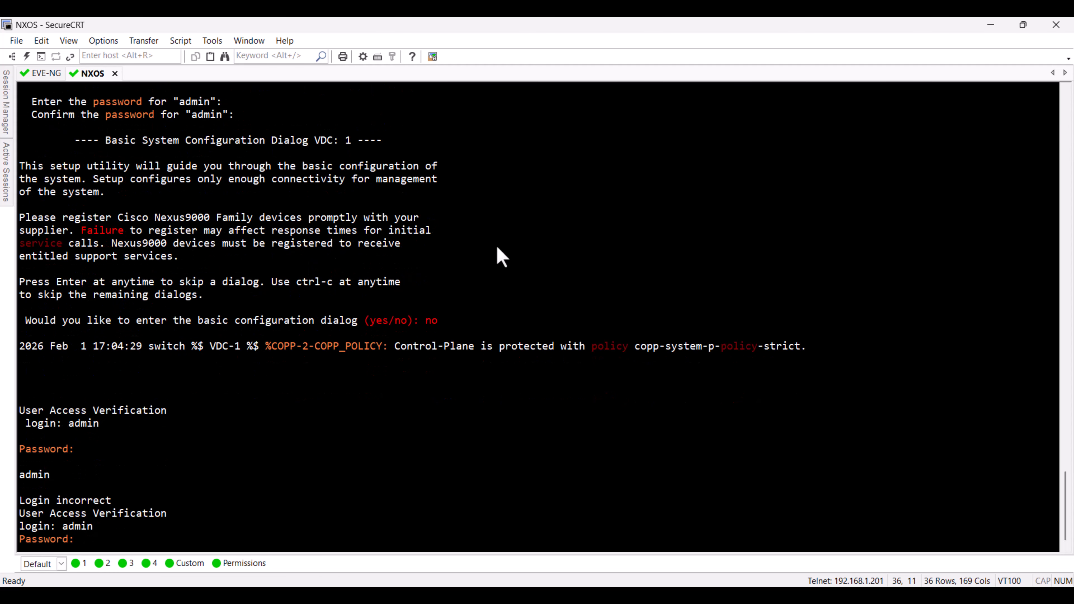
pyautogui.press('Return')
# Step: Display the brief IP interface summary with show ip int bri
pyautogui.press('Return')
pyautogui.press('Return')
pyautogui.write('show ip ')
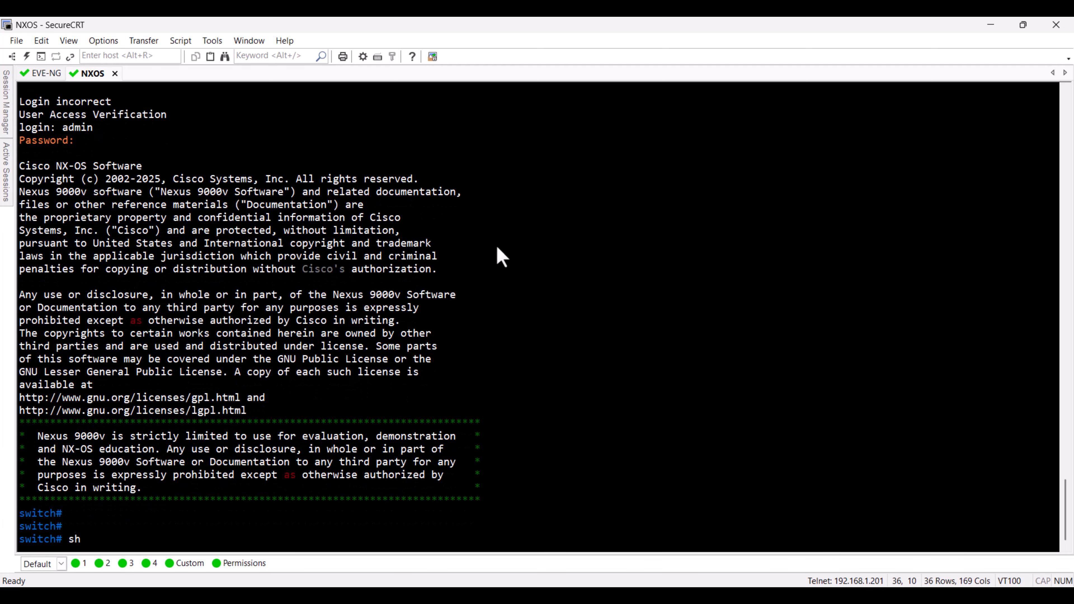
pyautogui.write('int bri')
# Step: Display the complete NX-OS version information with show version
pyautogui.press('Return')
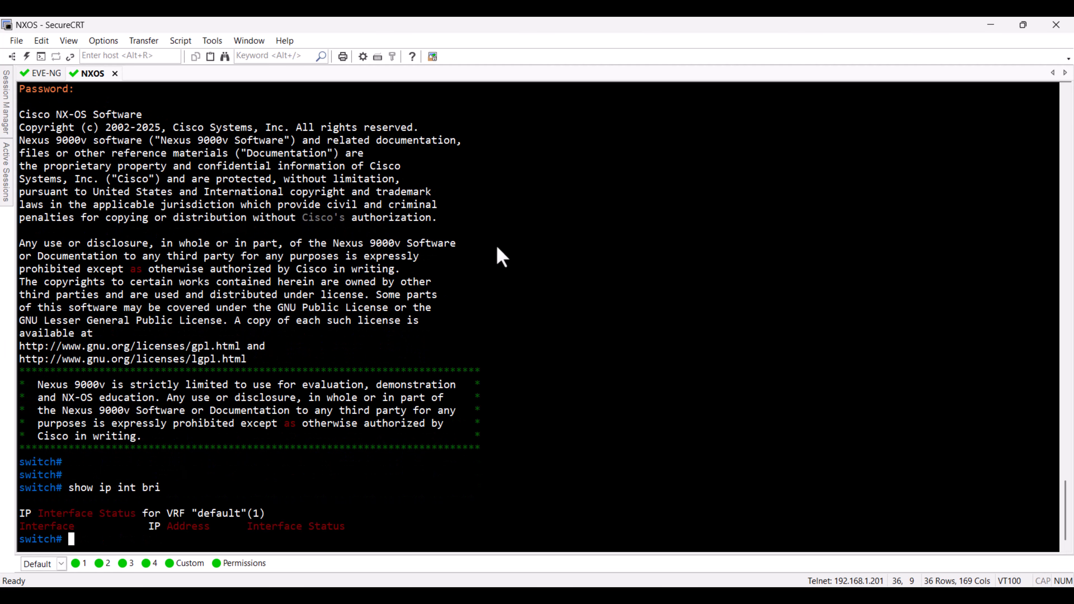
pyautogui.write('show ver')
pyautogui.press('Tab')
pyautogui.press('Return')
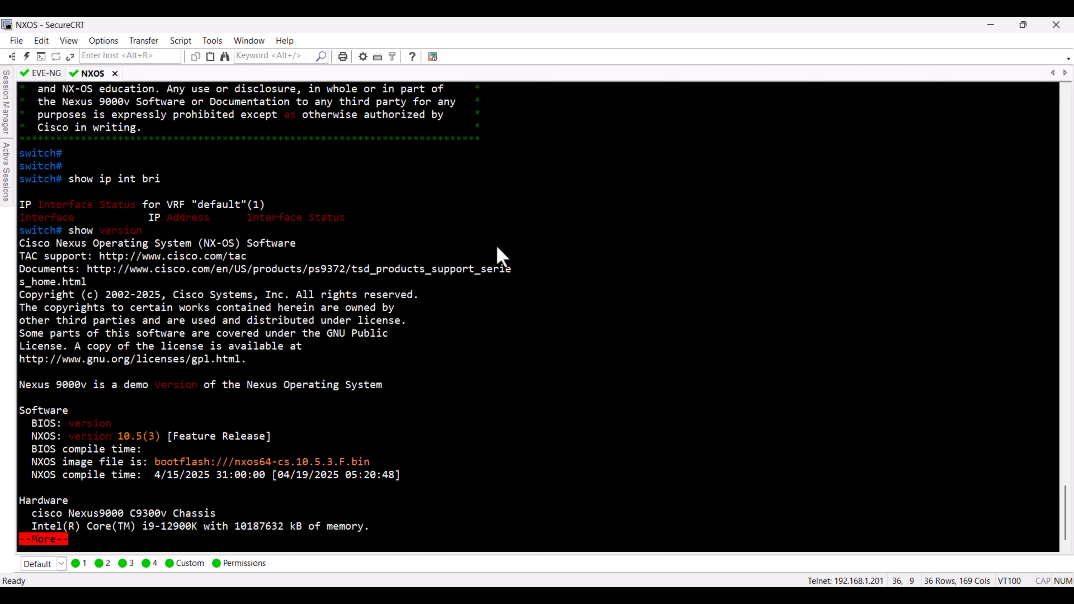
pyautogui.press('space')
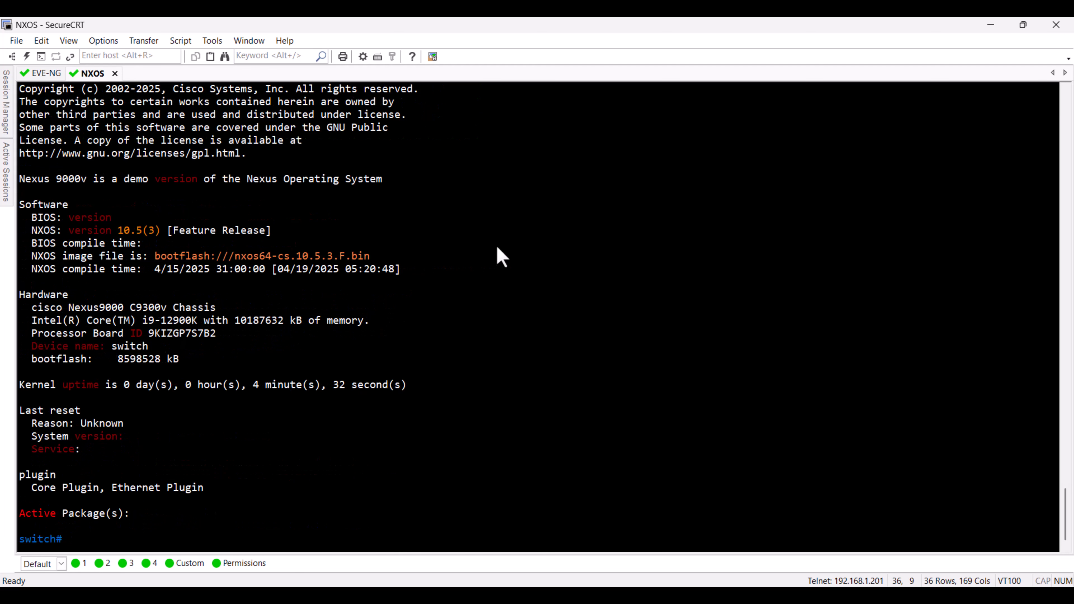
# Step: Check the switch's IP interfaces again with show ip interface brief
pyautogui.write('show ip interface brief')
pyautogui.press('Return')
# Step: List the status of all switch interfaces with show interface status and page through the output
pyautogui.write('show interface st')
pyautogui.press('Tab')
pyautogui.press('Return')
pyautogui.press('Up')
pyautogui.write('a')
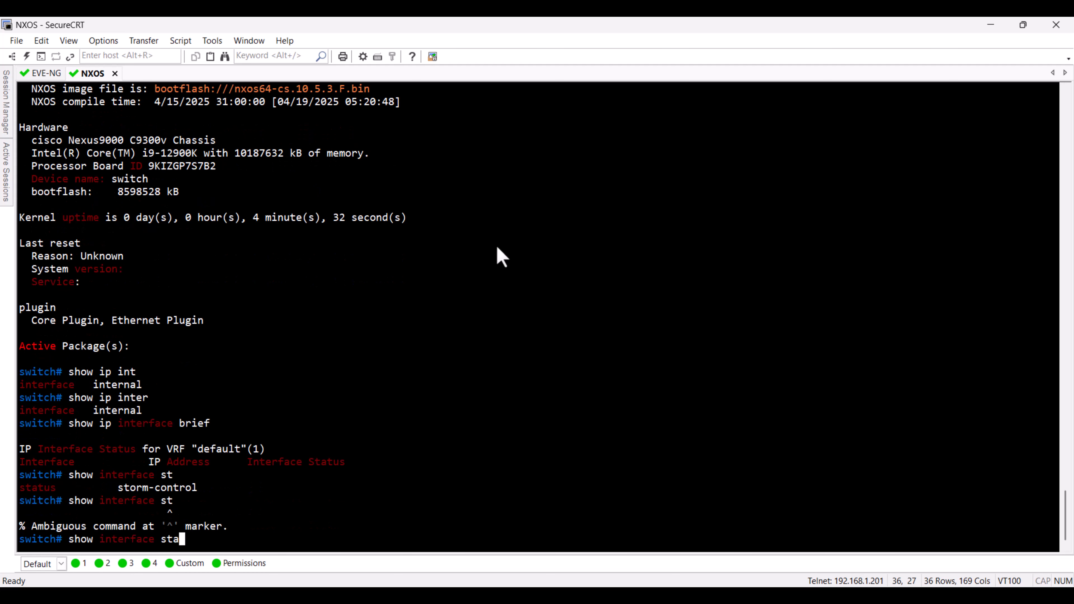
pyautogui.press('Tab')
pyautogui.press('Return')
pyautogui.press('space')
pyautogui.press('space')
pyautogui.press('space')
pyautogui.press('space')
pyautogui.press('space')
pyautogui.press('space')
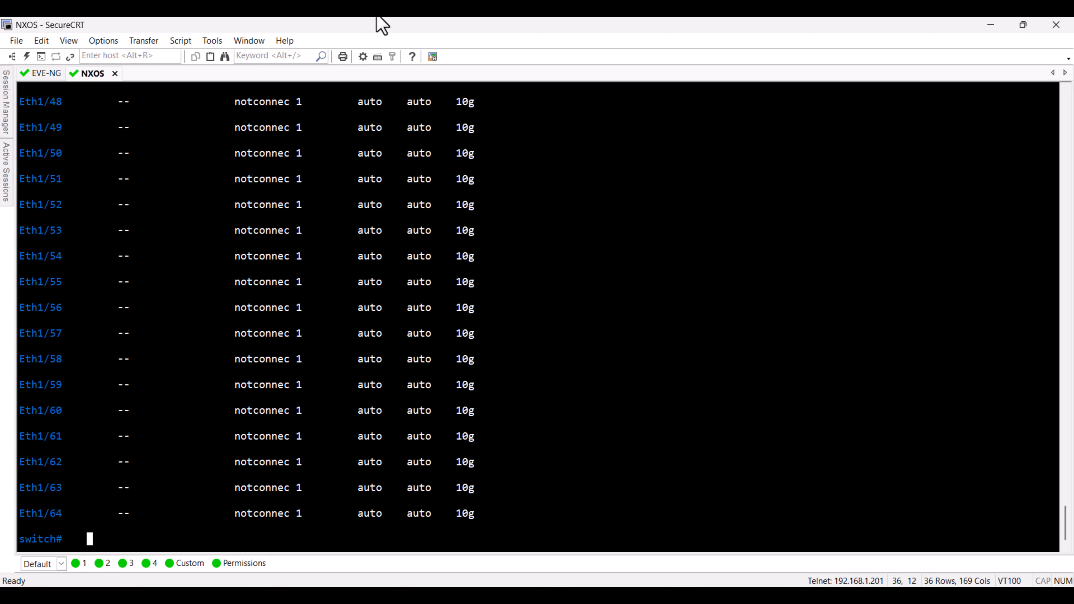
pyautogui.scroll(8, 169, 368)
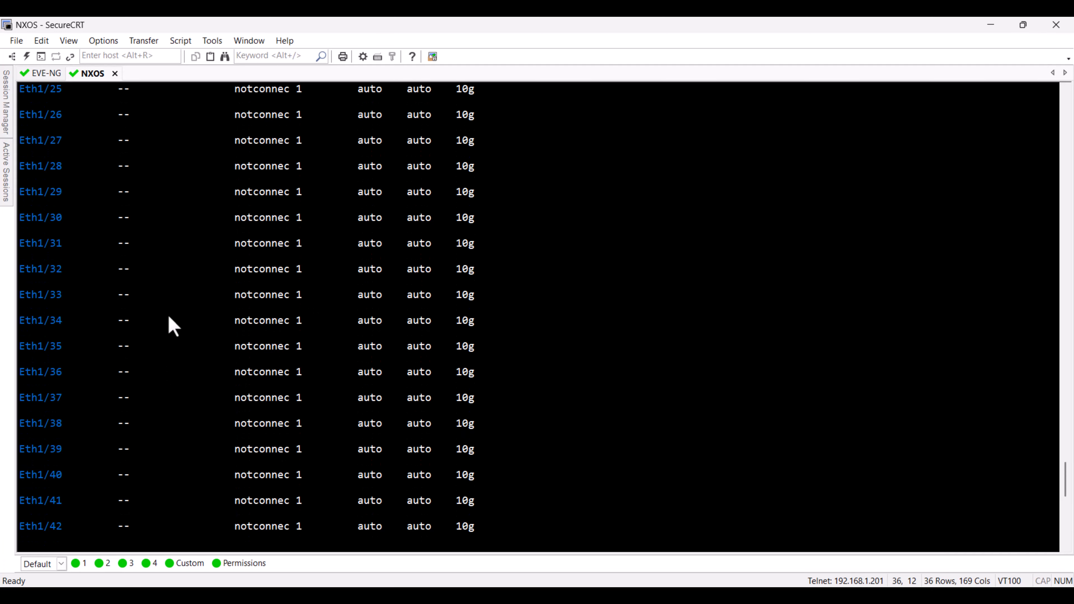
# Step: List all interface descriptions with show interface description, page to the end and return to an empty prompt
pyautogui.press('Up')
pyautogui.press('BackSpace')
pyautogui.press('BackSpace')
pyautogui.press('BackSpace')
pyautogui.press('BackSpace')
pyautogui.press('BackSpace')
pyautogui.press('BackSpace')
pyautogui.press('BackSpace')
pyautogui.write('des')
pyautogui.press('Tab')
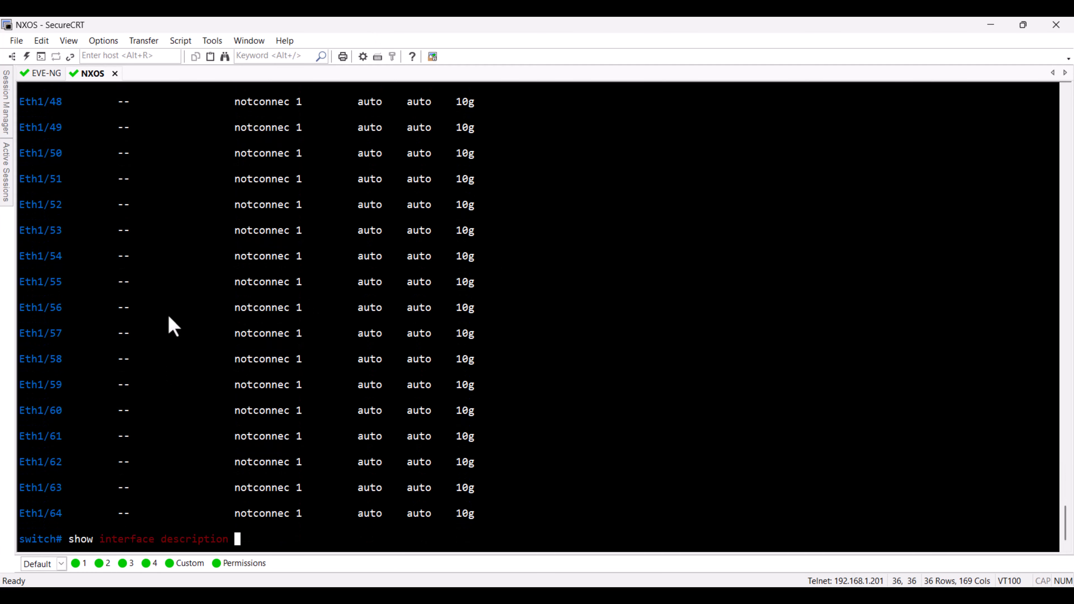
pyautogui.press('Return')
pyautogui.press('space')
pyautogui.press('space')
pyautogui.press('space')
pyautogui.press('space')
pyautogui.press('space')
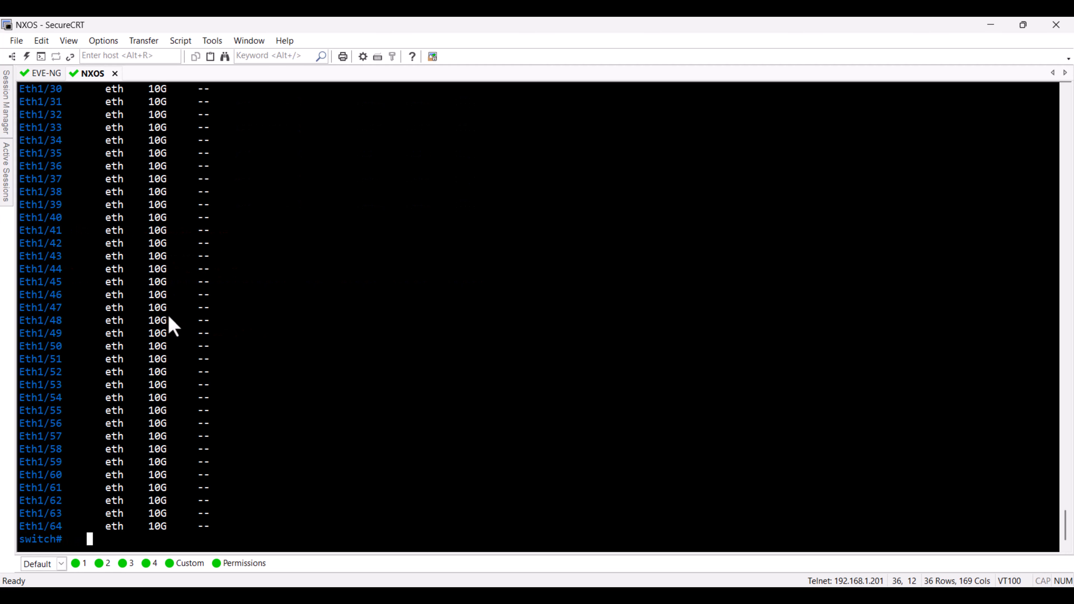
pyautogui.press('Return')
pyautogui.press('Return')
pyautogui.press('Return')
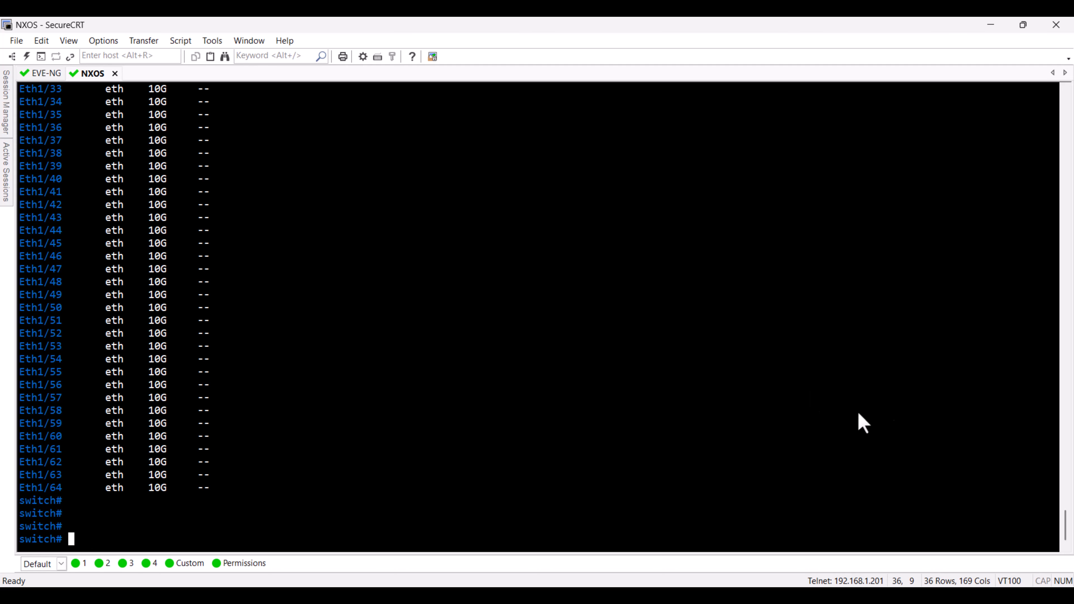
# Step: Switch to the EVE-NG topology in the browser and stop the NXOS node
pyautogui.hotkey('alt', 'Tab')
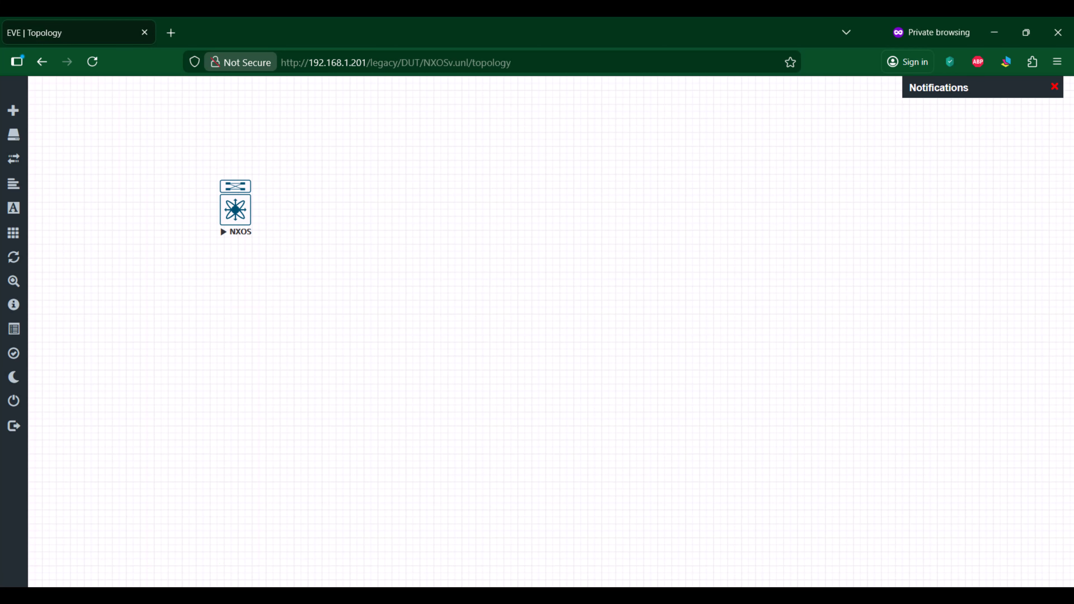
pyautogui.click(236, 210)
pyautogui.click(258, 243)
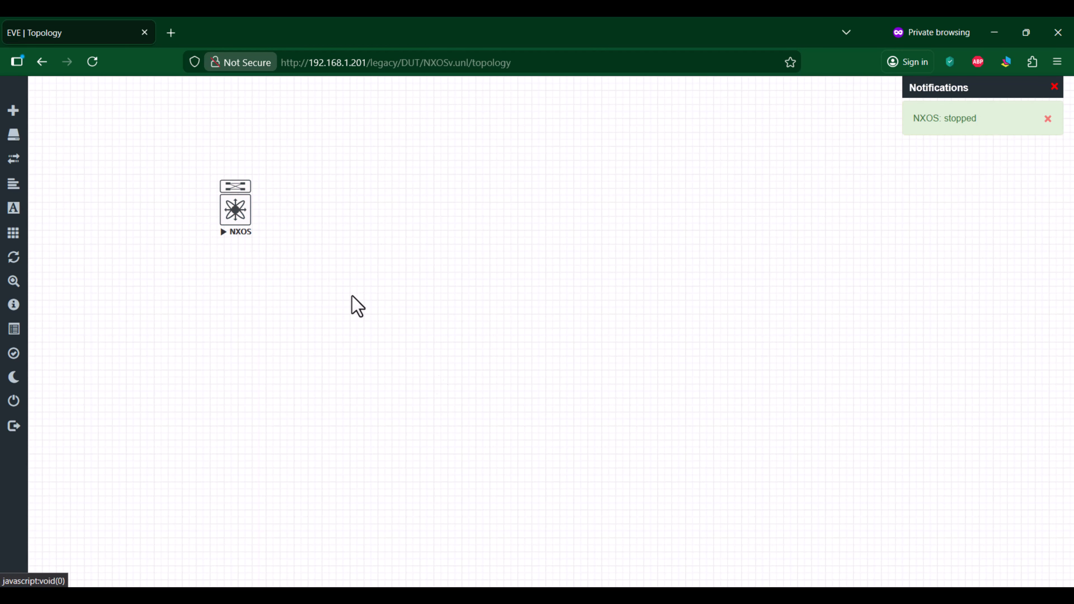
# Step: Close the disconnected NXOS session in SecureCRT and close the NXOSv lab in the EVE-NG browser page
pyautogui.hotkey('alt', 'Tab')
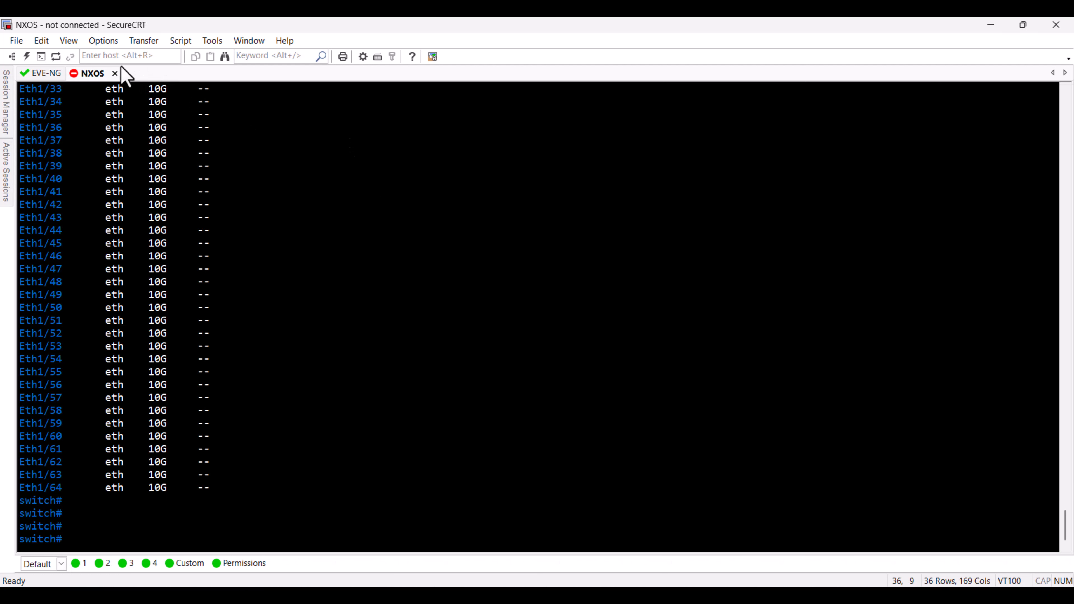
pyautogui.click(115, 74)
pyautogui.hotkey('alt', 'Tab')
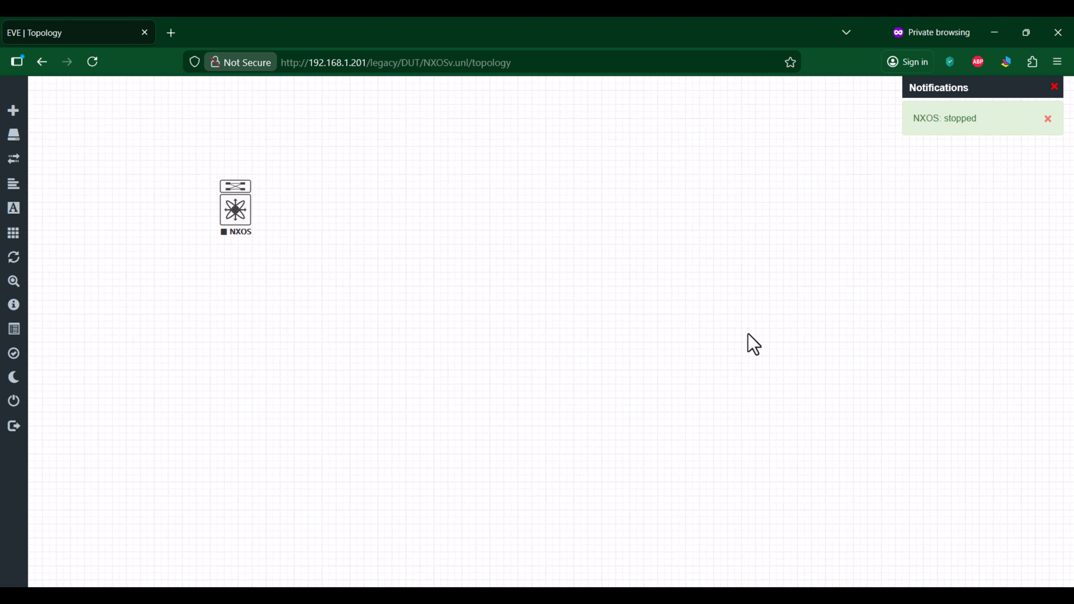
pyautogui.moveTo(5, 479)
pyautogui.click(55, 408)
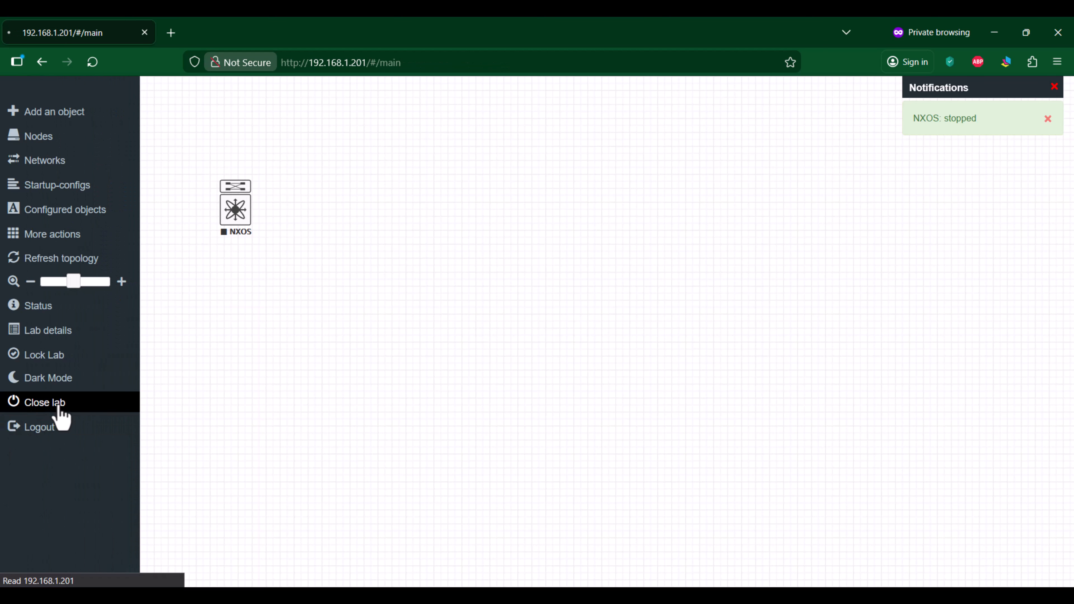
# Step: Switch to the EVE-NG session in SecureCRT, change to the vios-159-3-m10 directory and list its files
pyautogui.hotkey('alt', 'Tab')
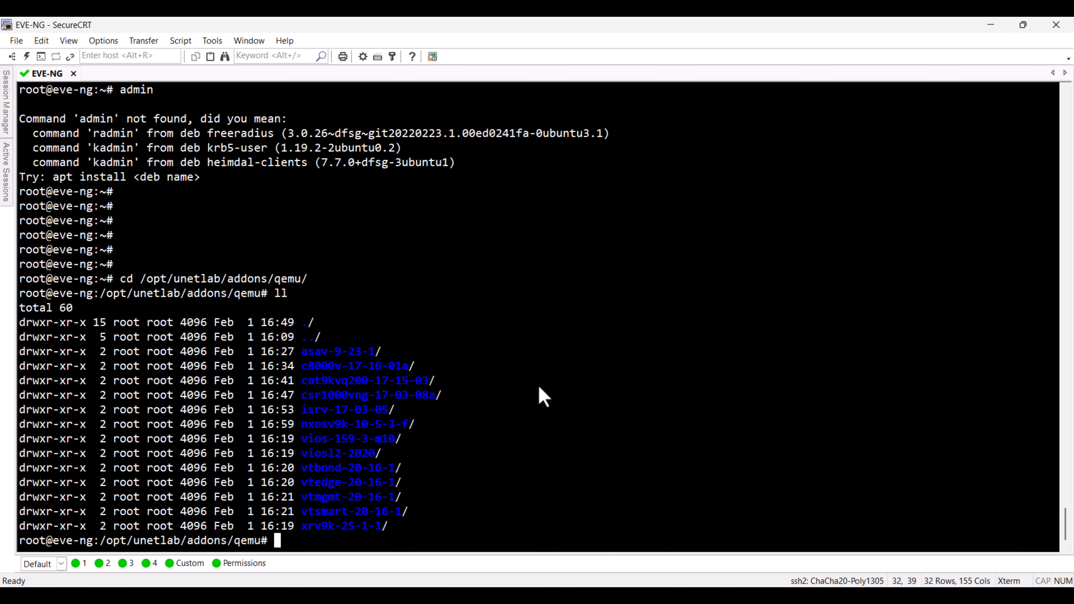
pyautogui.write('cd vios')
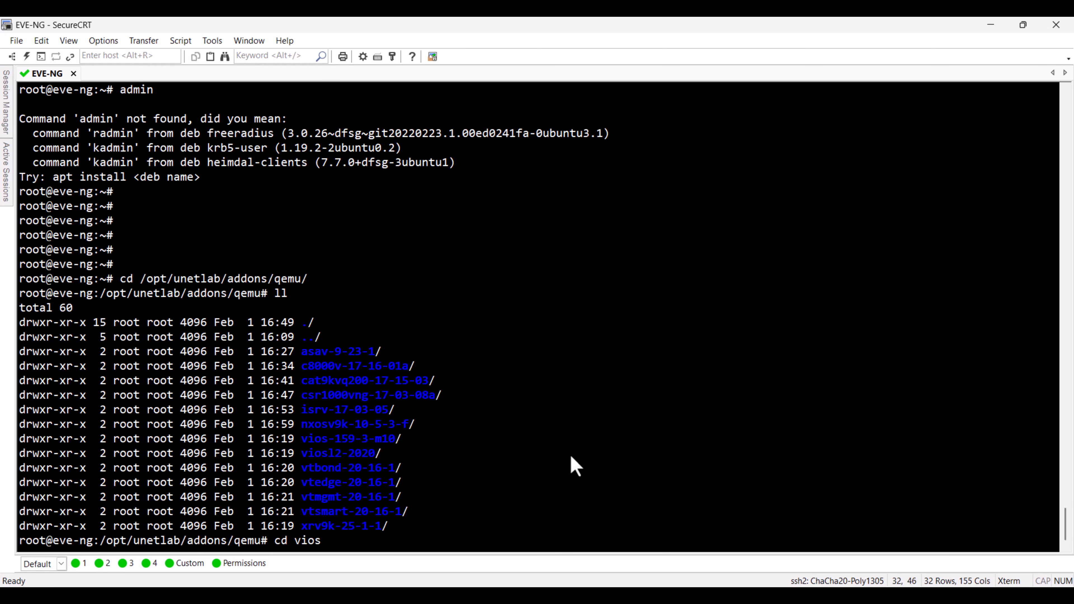
pyautogui.write('-')
pyautogui.press('Tab')
pyautogui.press('Return')
pyautogui.write('ll')
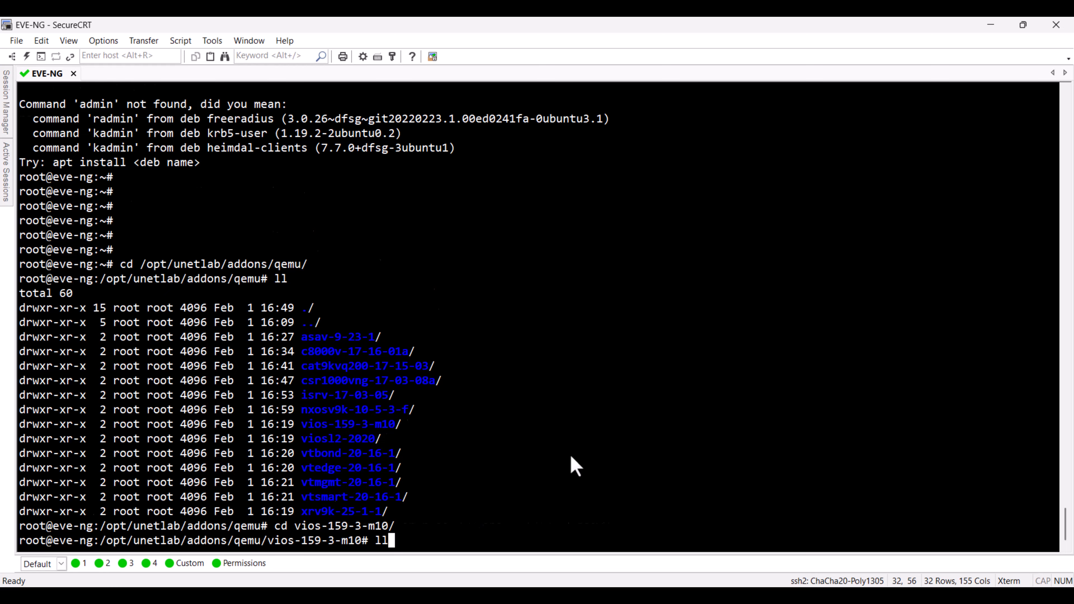
pyautogui.press('Return')
# Step: Rename vios-adventerprisek9-m.spa.159-3.m10.qcow2 to virtioa.qcow2
pyautogui.write('mv v')
pyautogui.press('Tab')
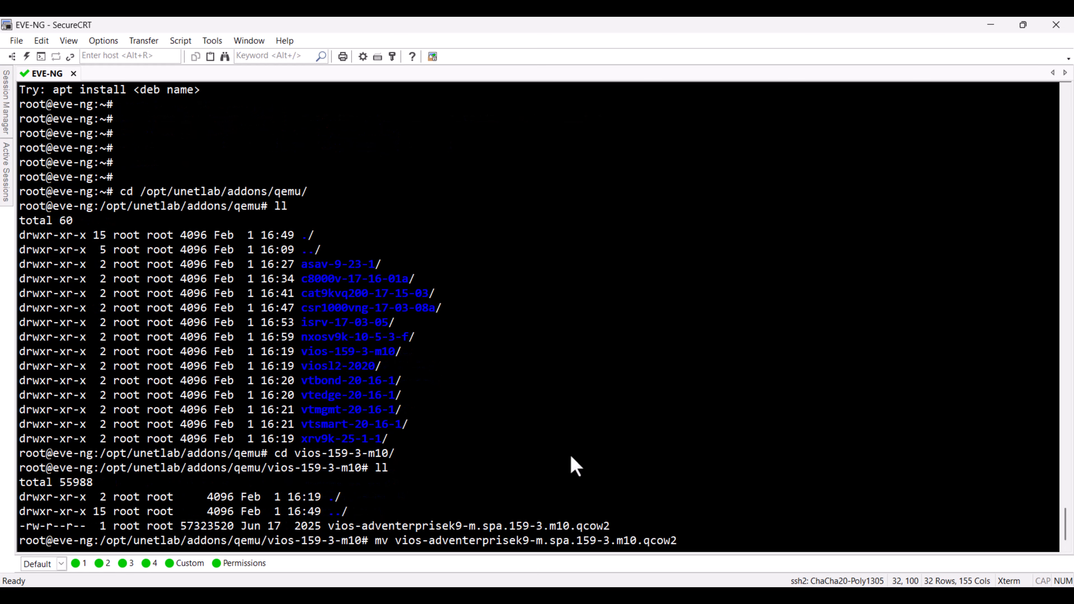
pyautogui.write('virtioa.qcow2')
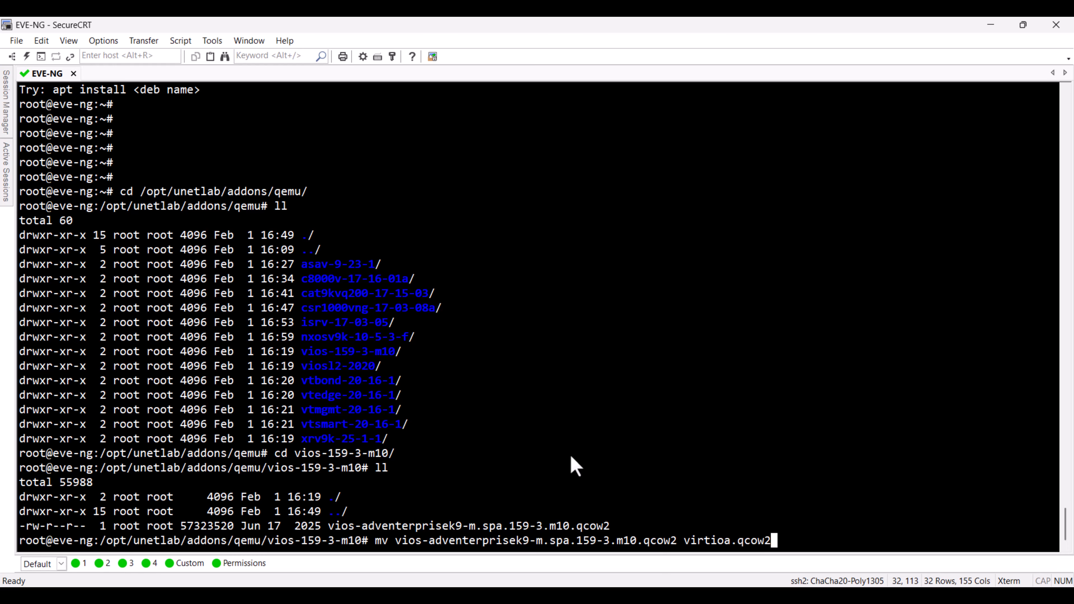
pyautogui.press('Return')
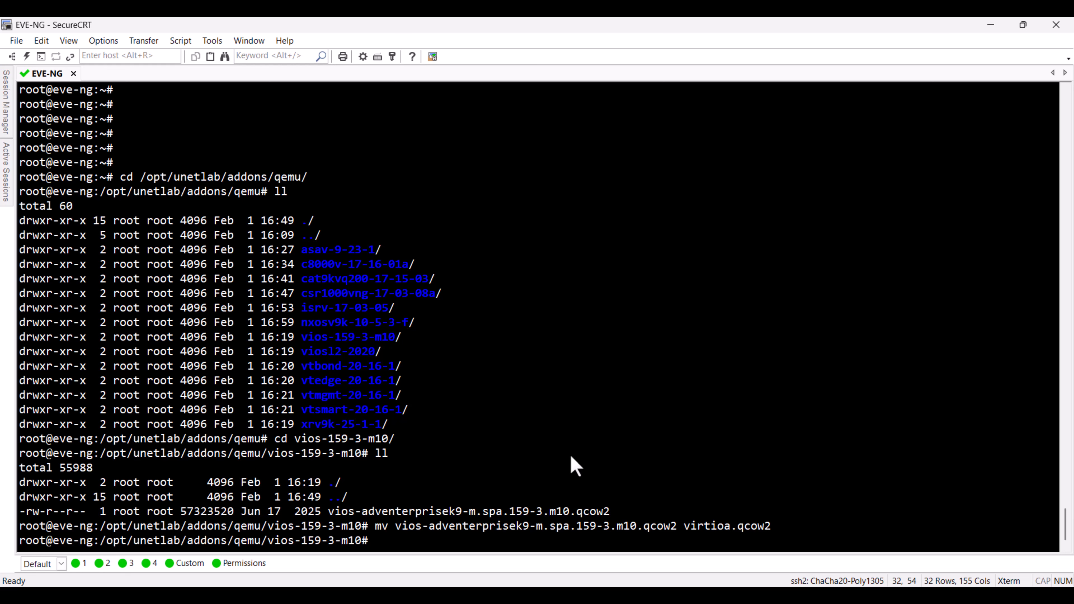
# Step: Fix the image permissions by running /opt/unetlab/wrappers/unl_wrapper -a fixpermissions
pyautogui.press('Up')
pyautogui.press('Up')
pyautogui.press('Up')
pyautogui.press('Up')
pyautogui.press('Up')
pyautogui.press('Up')
pyautogui.press('Return')
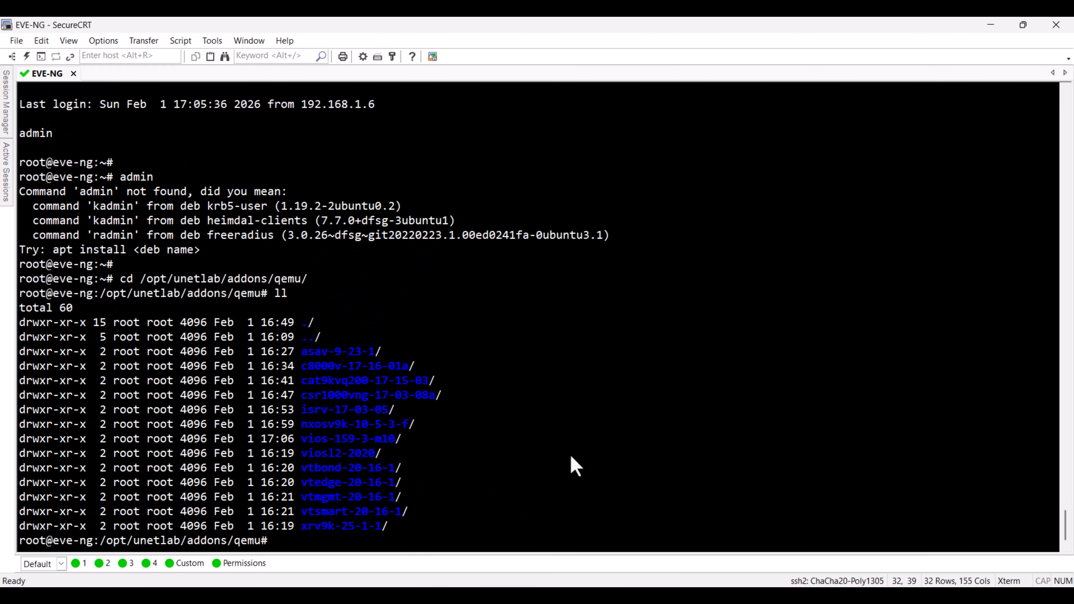
# Step: Change from the qemu addons directory to viosl2-2020 and list its files
pyautogui.write('cd viosl')
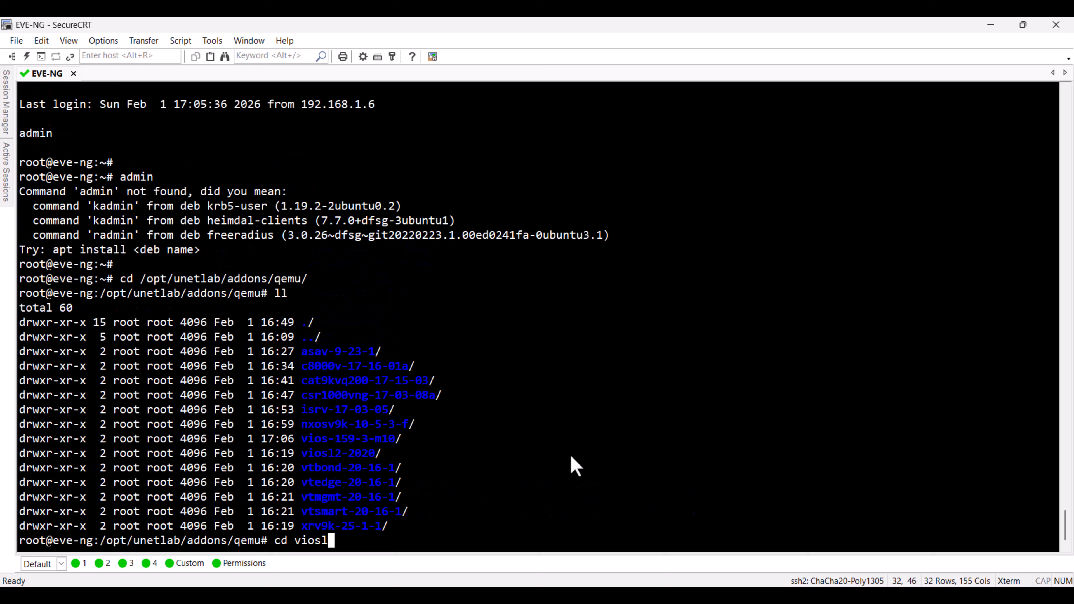
pyautogui.press('Tab')
pyautogui.press('Return')
pyautogui.write('ll')
pyautogui.press('Return')
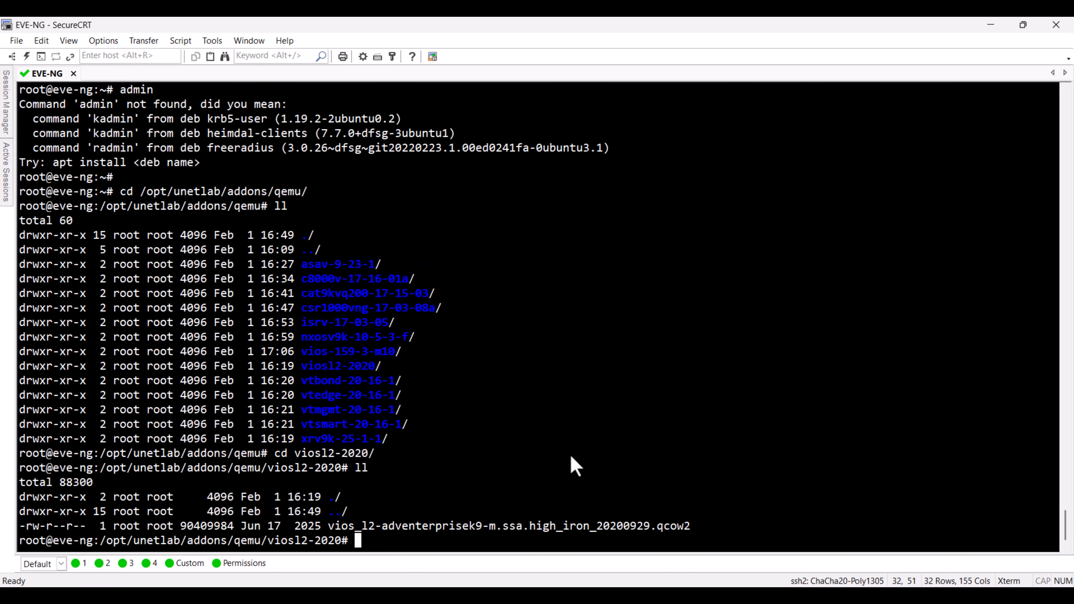
# Step: Rename vios_l2-adventerprisek9-m.ssa.high_iron_20200929.qcow2 to virtioa.qcow2
pyautogui.write('mv')
pyautogui.press('Tab')
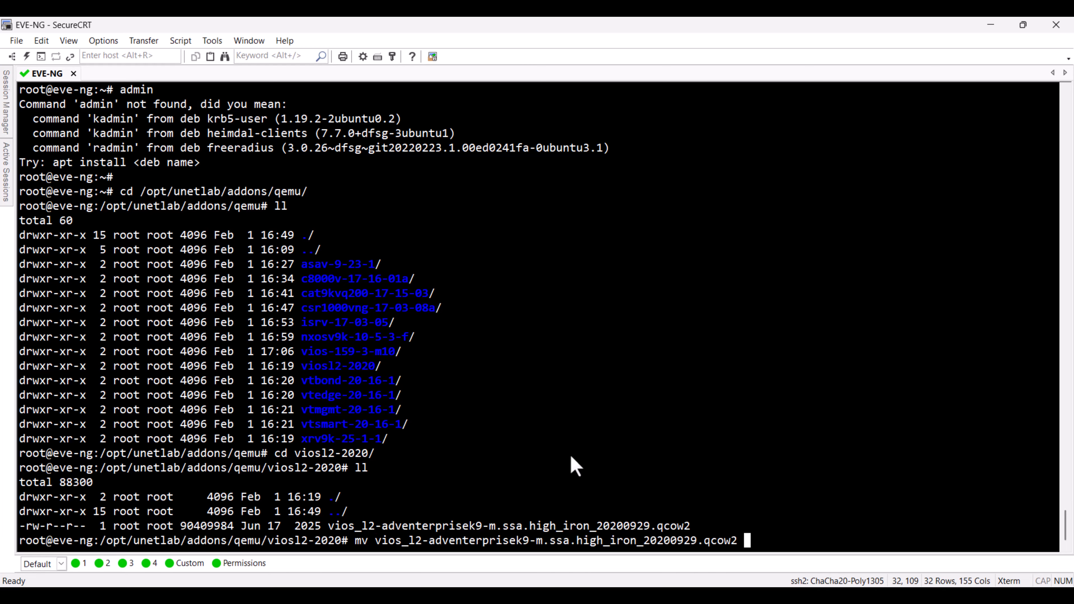
pyautogui.write('virtioa.qcow2')
pyautogui.press('Return')
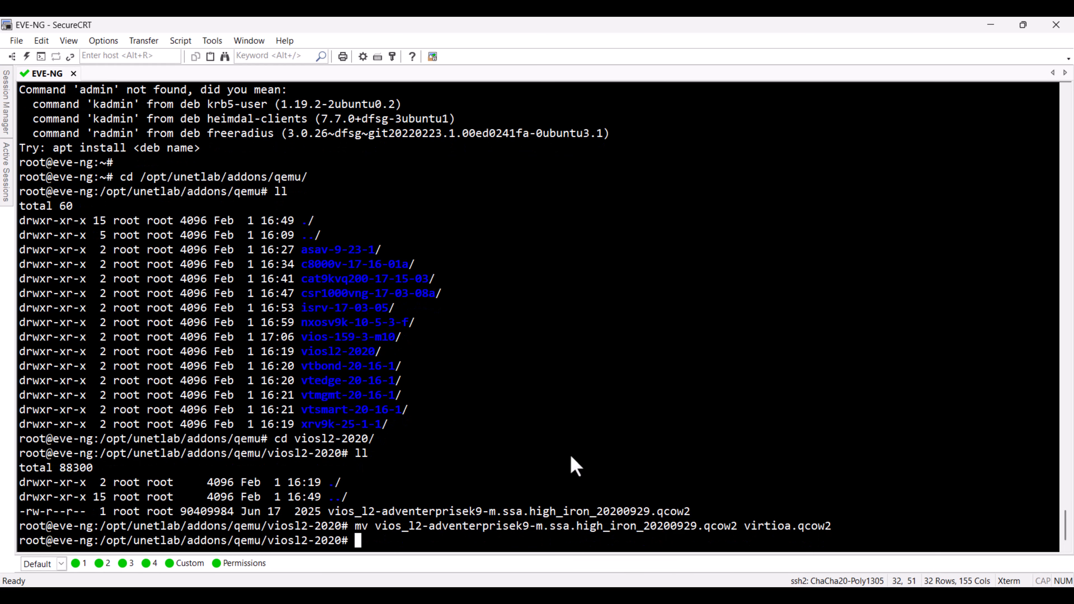
# Step: Rerun the unl_wrapper fixpermissions command after renaming the viosl2-2020 image
pyautogui.press('Up')
pyautogui.press('Up')
pyautogui.press('Up')
pyautogui.press('Up')
pyautogui.press('Up')
pyautogui.press('Up')
pyautogui.press('Up')
pyautogui.press('Up')
pyautogui.press('Return')
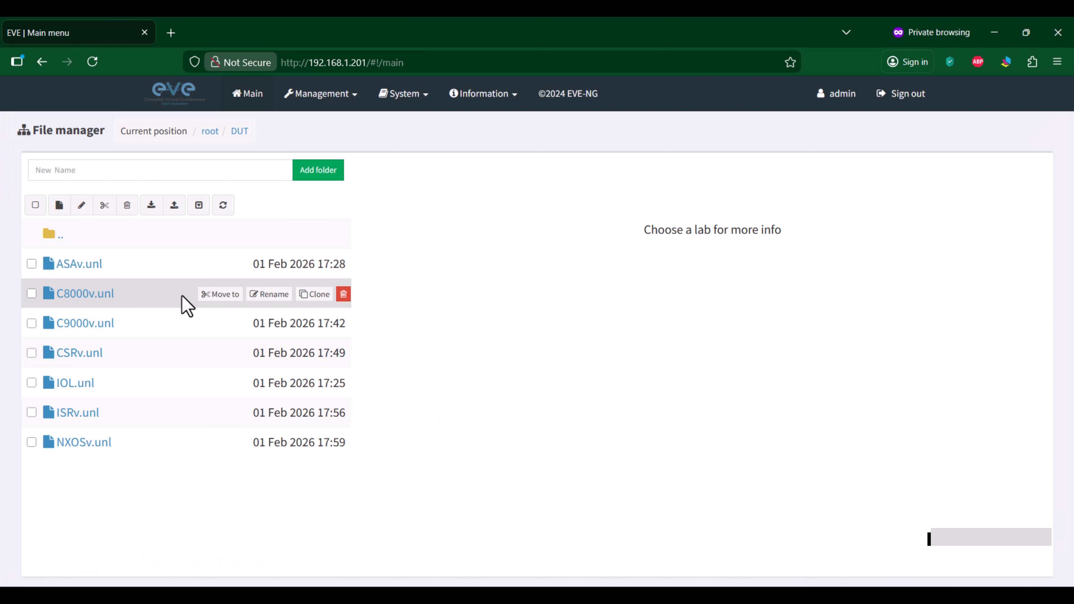
# Step: Create a new lab named vIOS-L3-L2 in the DUT folder
pyautogui.click(59, 205)
pyautogui.write('vios-l')
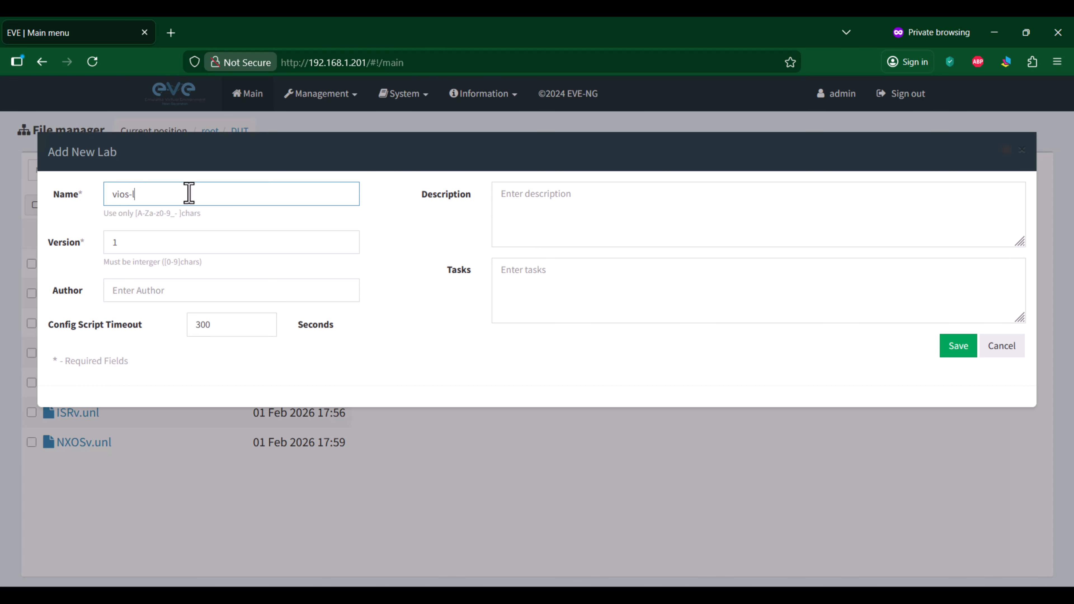
pyautogui.write('3-l2')
pyautogui.moveTo(186, 190); pyautogui.dragTo(62, 174)
pyautogui.write('vIOS-L3-L2')
pyautogui.click(970, 353)
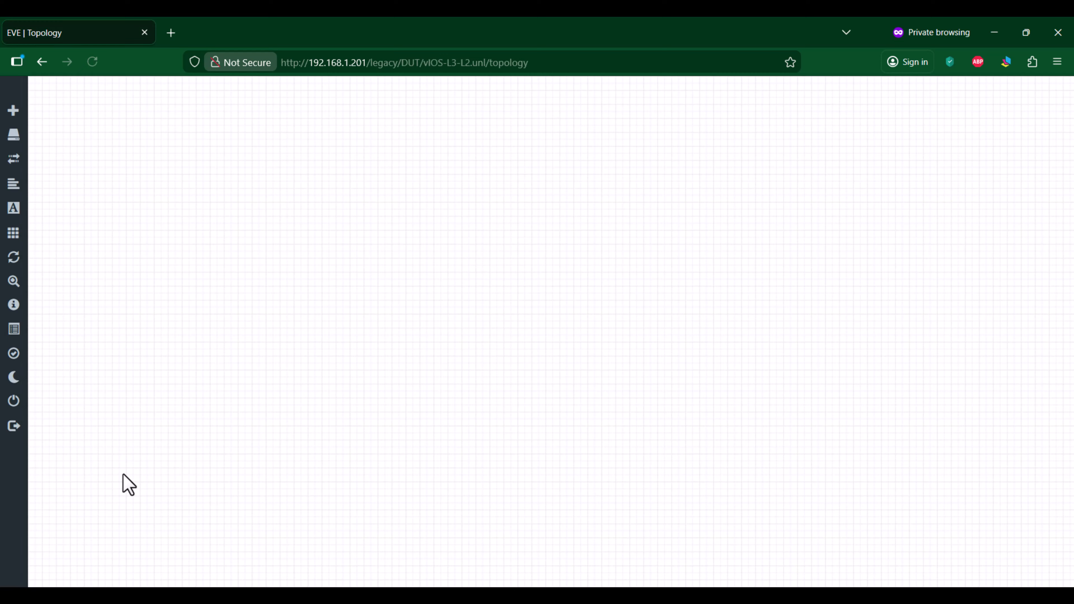
# Step: Add a Cisco vIOS Router node using image vios-159-3-m10 with 2048 MB of RAM
pyautogui.rightClick(166, 240)
pyautogui.click(221, 272)
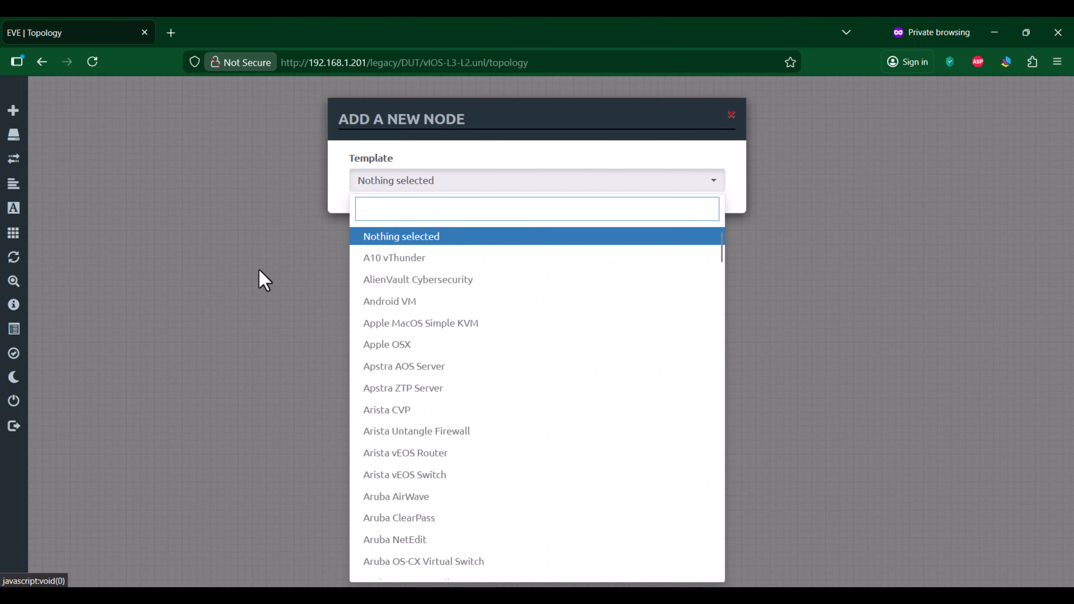
pyautogui.write('io')
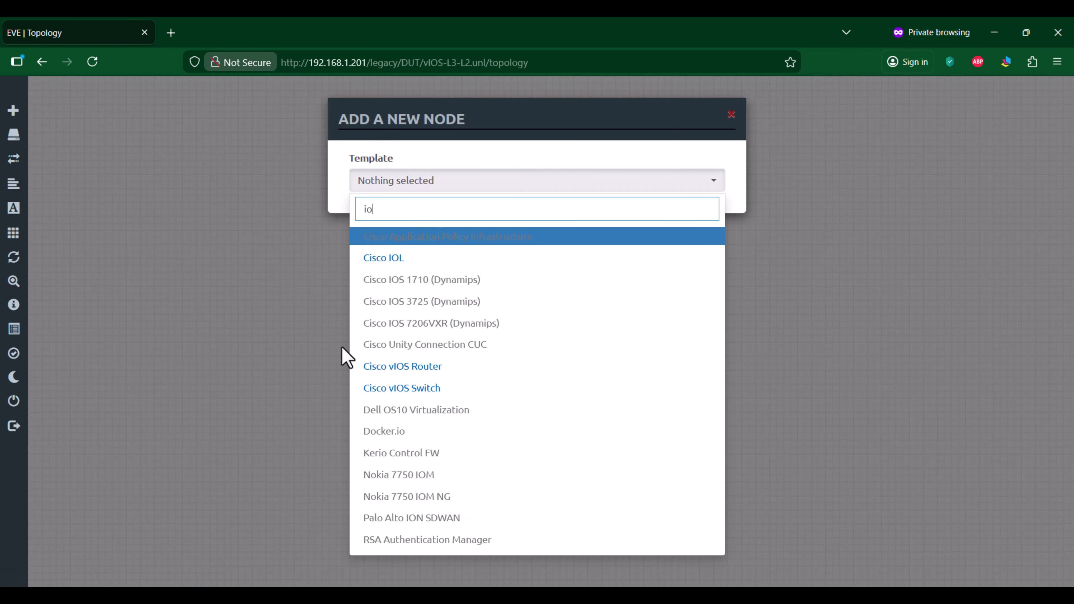
pyautogui.click(427, 366)
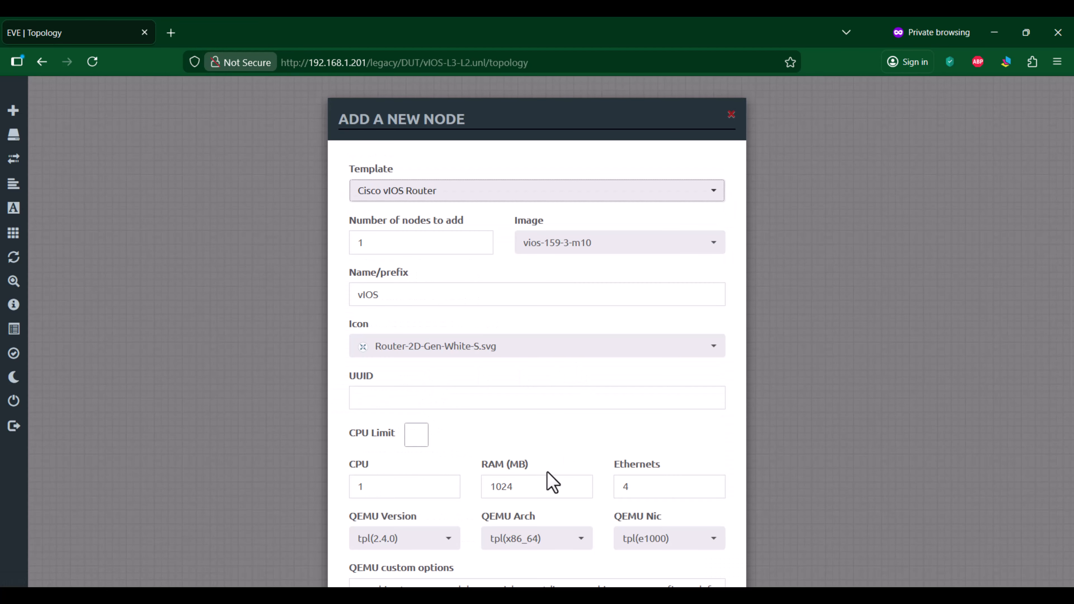
pyautogui.moveTo(530, 486); pyautogui.dragTo(398, 489)
pyautogui.write('2048')
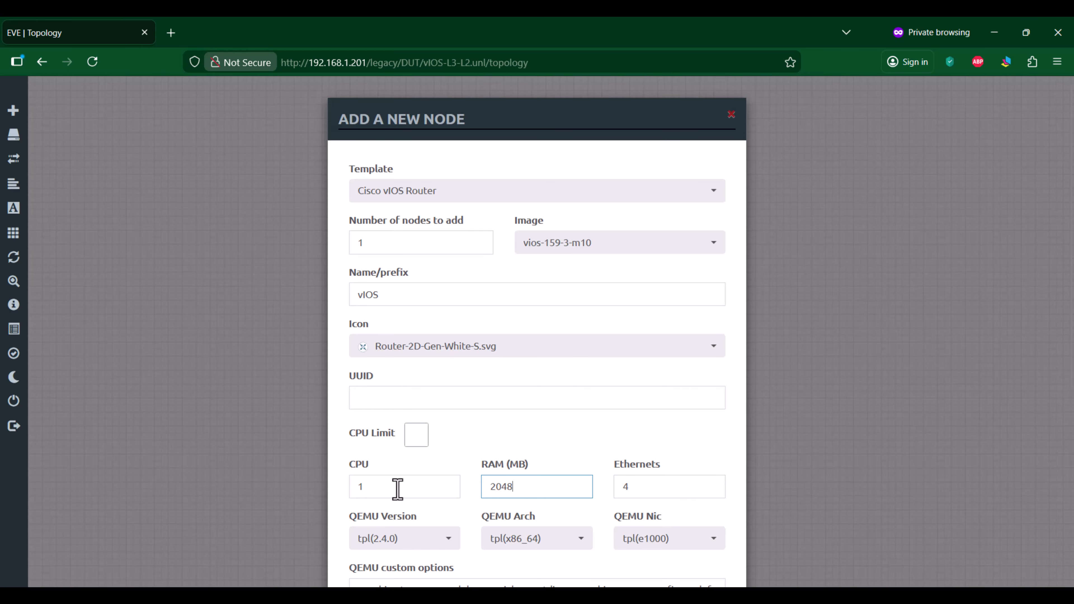
pyautogui.scroll(-7, 563, 467)
pyautogui.click(470, 534)
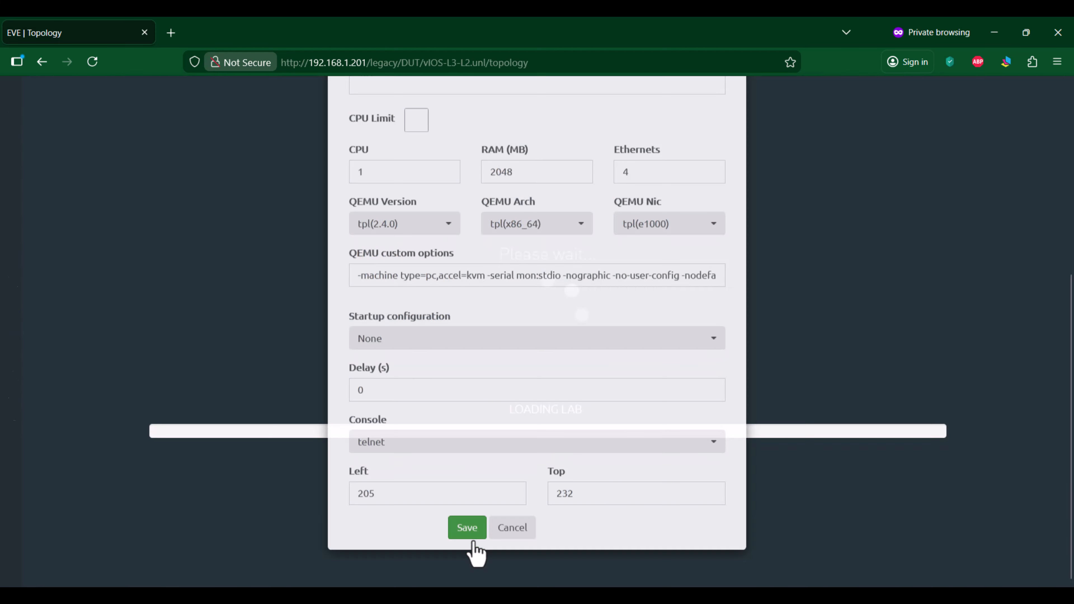
# Step: Add a Cisco vIOS Switch node beside the router using image viosl2-2020 with 2048 MB of RAM
pyautogui.rightClick(265, 254)
pyautogui.click(311, 280)
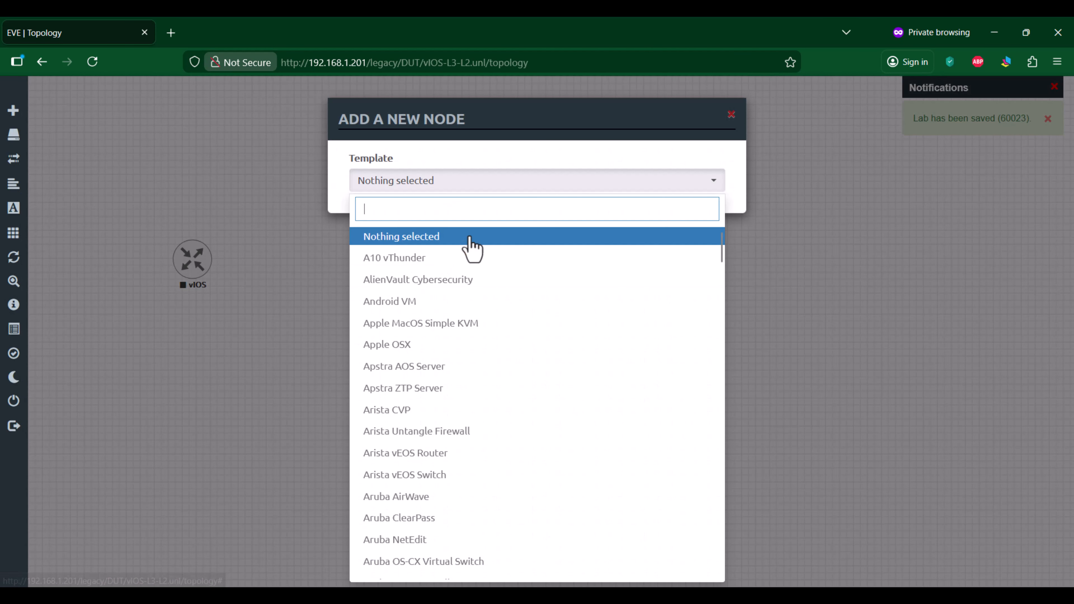
pyautogui.write('ios')
pyautogui.click(452, 324)
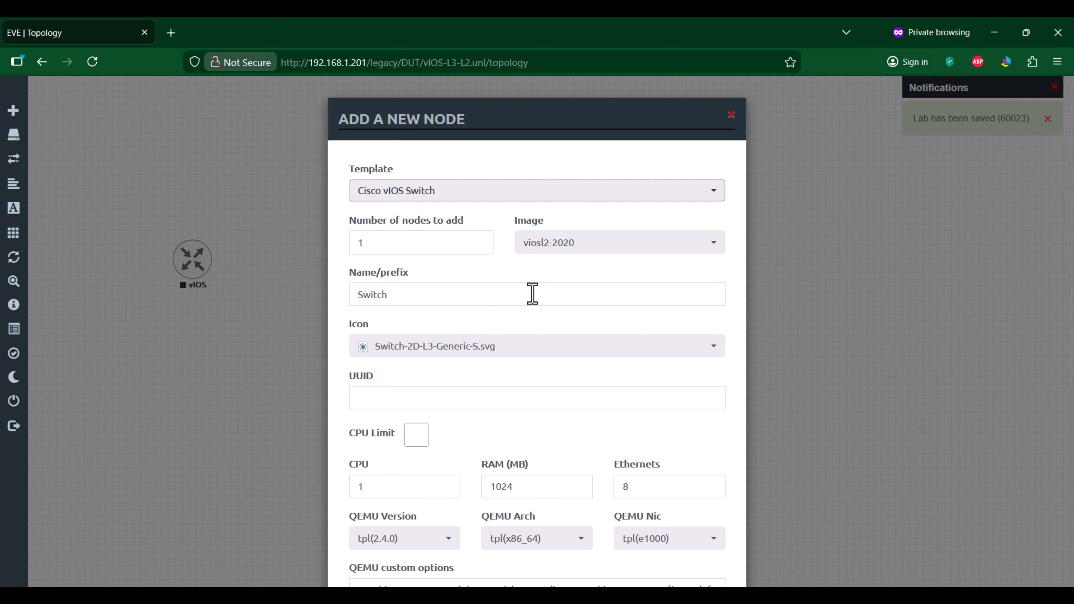
pyautogui.scroll(-3, 567, 330)
pyautogui.moveTo(550, 353); pyautogui.dragTo(415, 352)
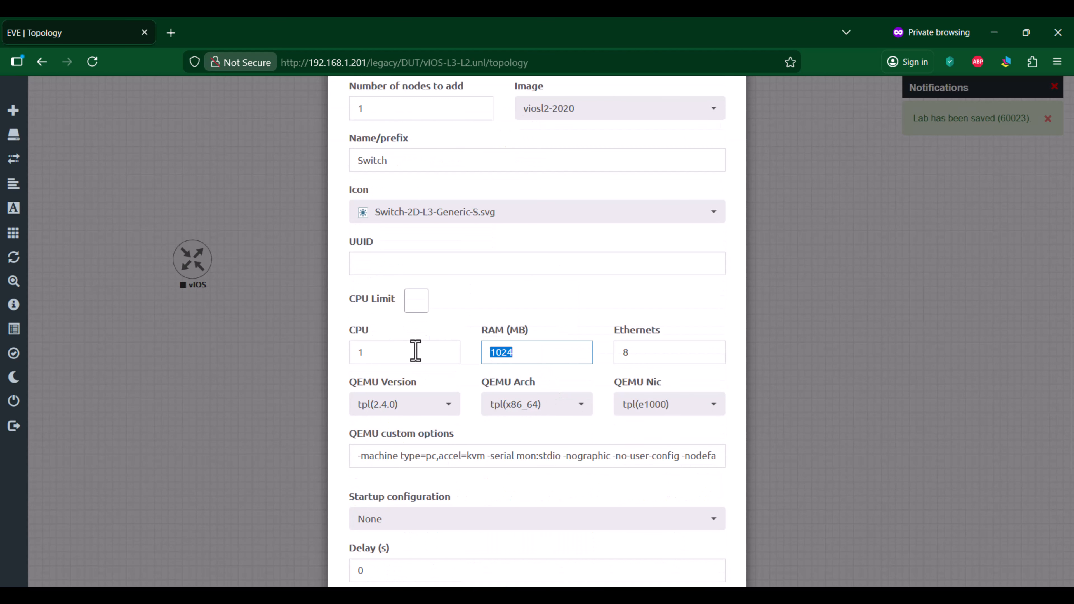
pyautogui.write('2048')
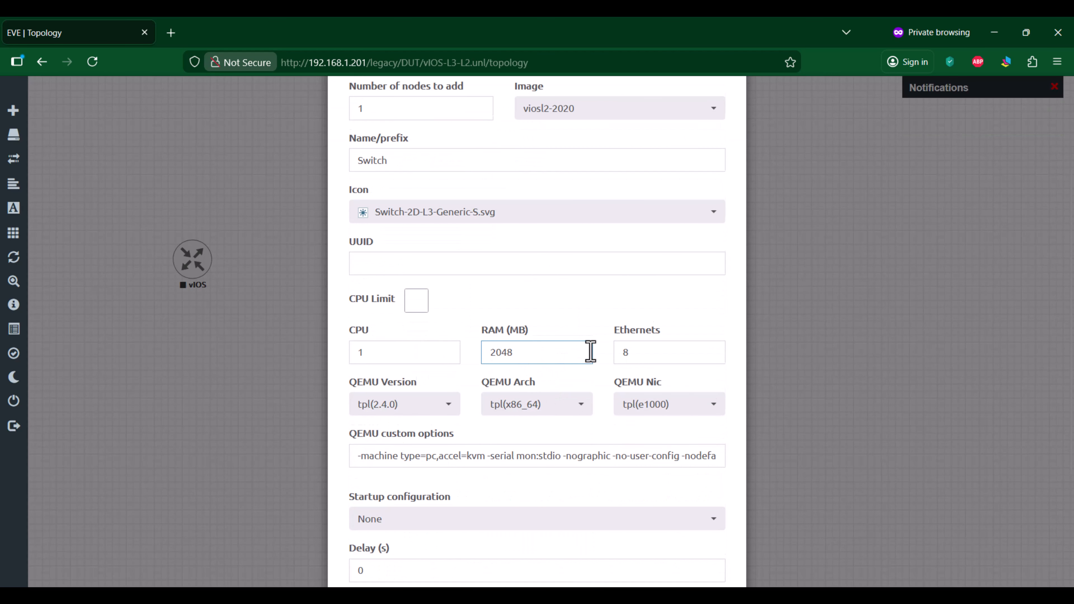
pyautogui.scroll(-4, 588, 355)
pyautogui.click(467, 543)
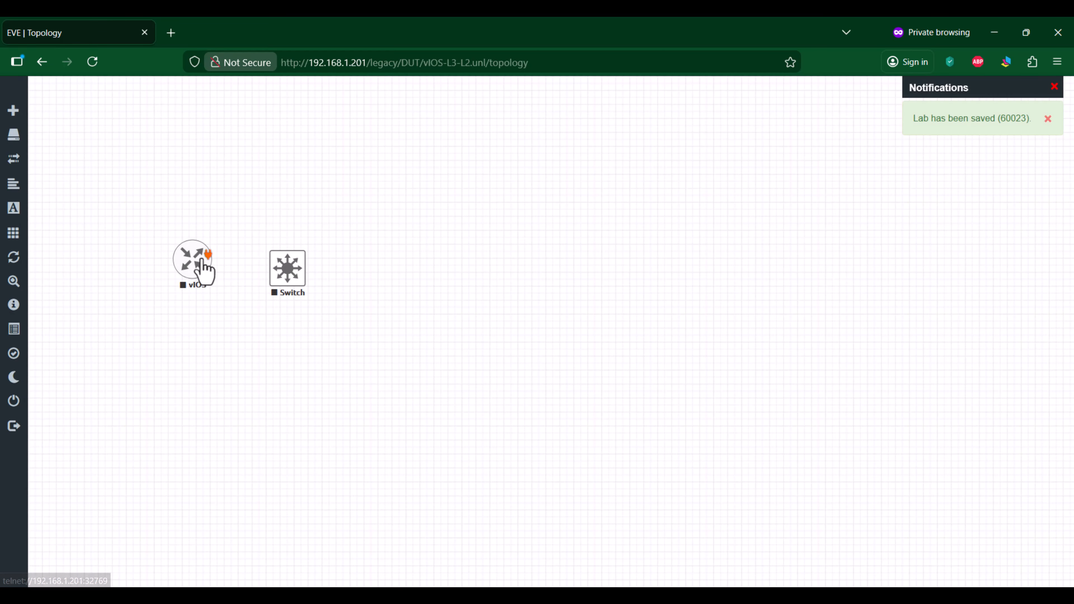
# Step: Connect Gi0/0 of the vIOS router to Gi0/0 of the Switch and align the Switch with the router
pyautogui.moveTo(204, 271); pyautogui.dragTo(296, 273)
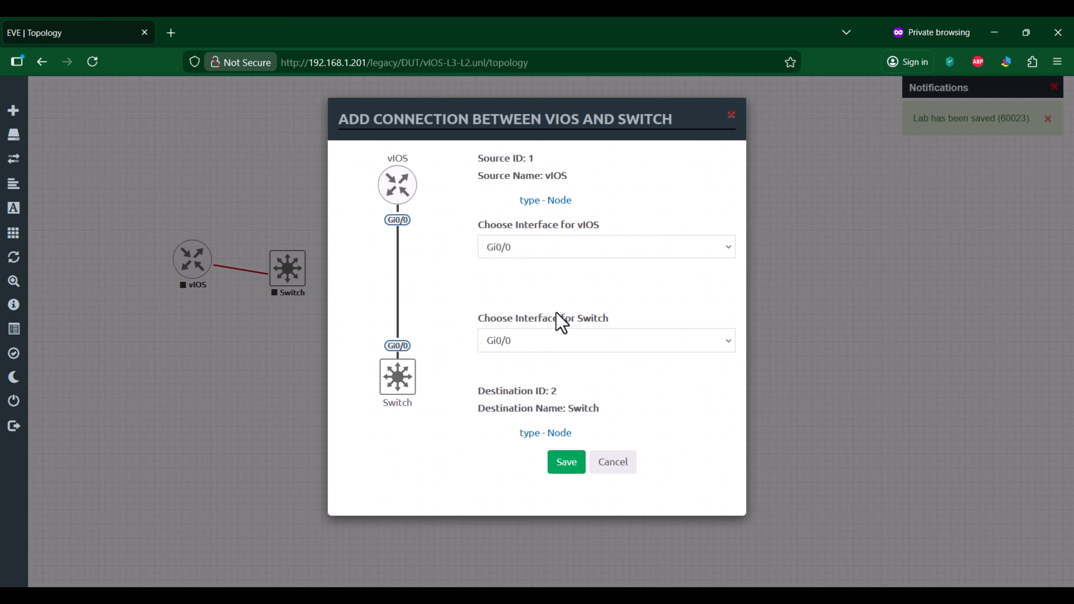
pyautogui.click(566, 462)
pyautogui.moveTo(301, 275); pyautogui.dragTo(310, 271)
# Step: Select both the vIOS and Switch nodes and start them together
pyautogui.moveTo(77, 214); pyautogui.dragTo(361, 292)
pyautogui.rightClick(308, 275)
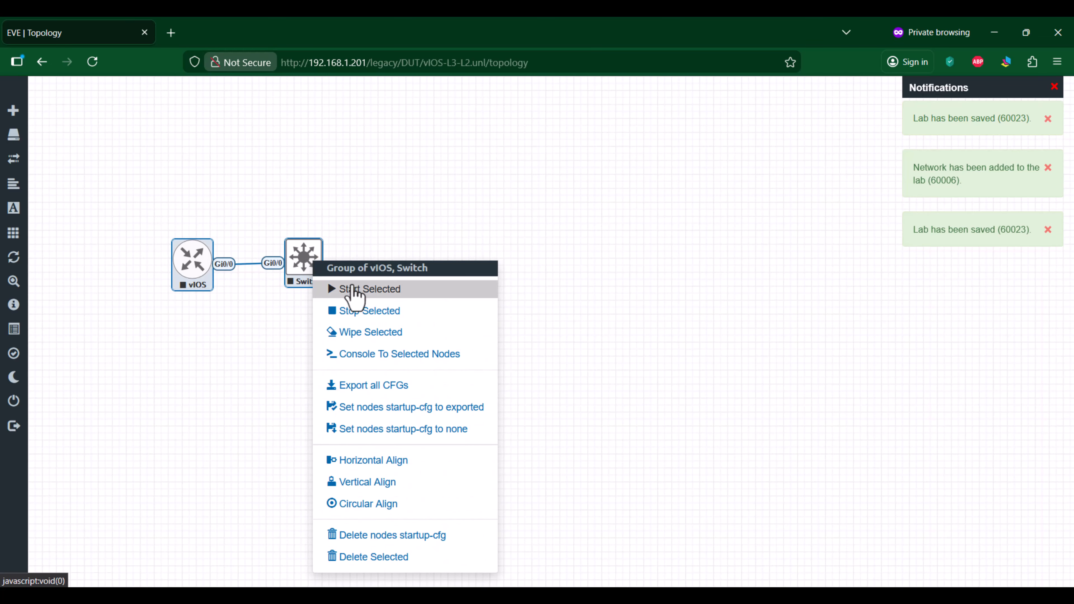
pyautogui.click(353, 289)
pyautogui.click(307, 389)
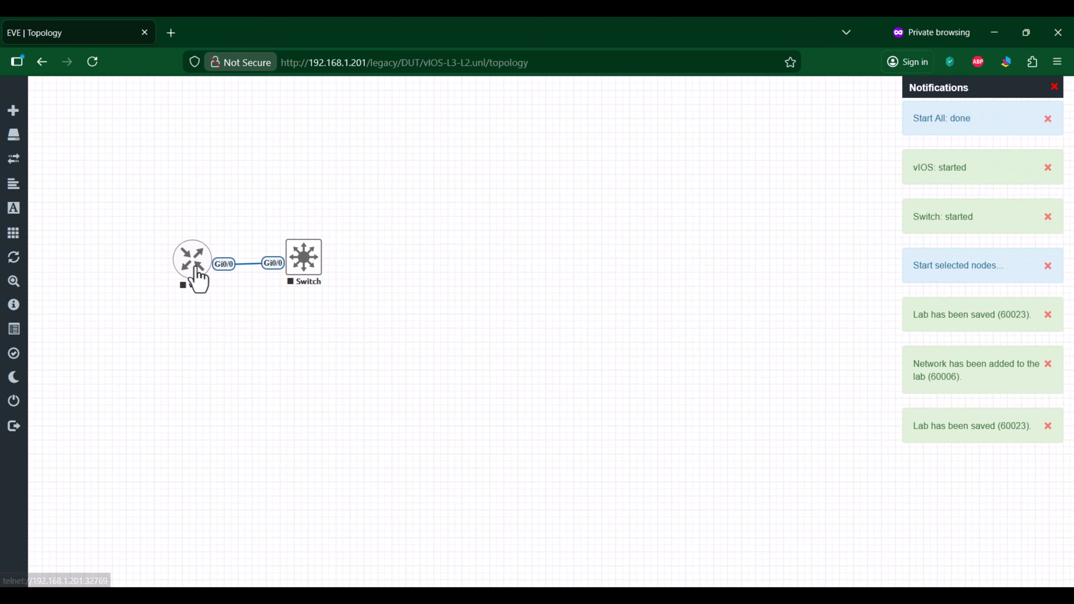
# Step: Switch to SecureCRT and open the console sessions for the vIOS and Switch nodes
pyautogui.hotkey('alt', 'Tab')
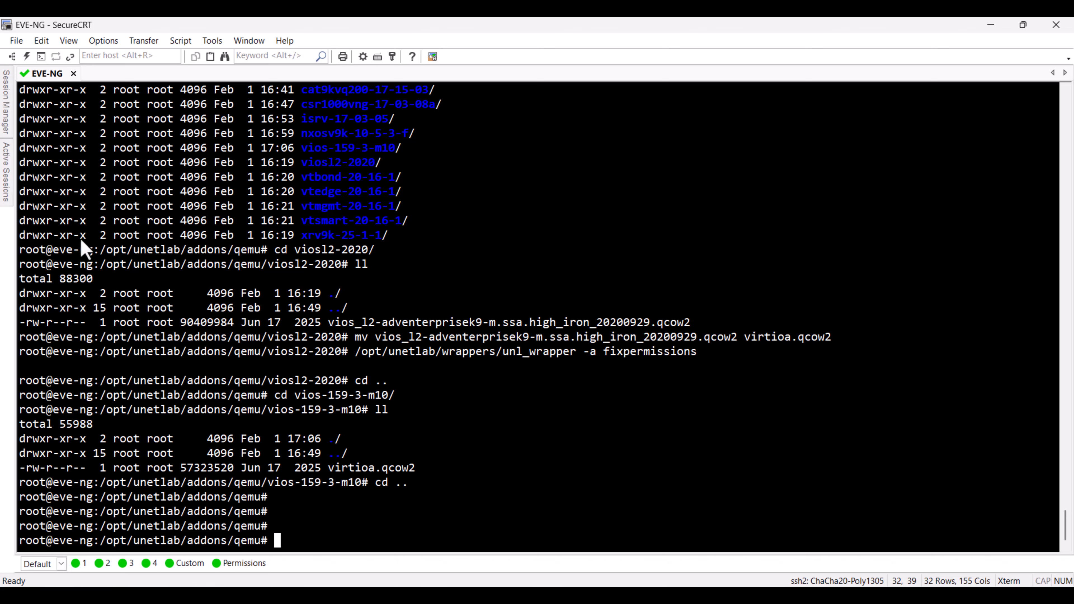
pyautogui.click(4, 101)
pyautogui.keyDown('ctrl'); pyautogui.click(88, 190); pyautogui.keyUp('ctrl')
pyautogui.press('Return')
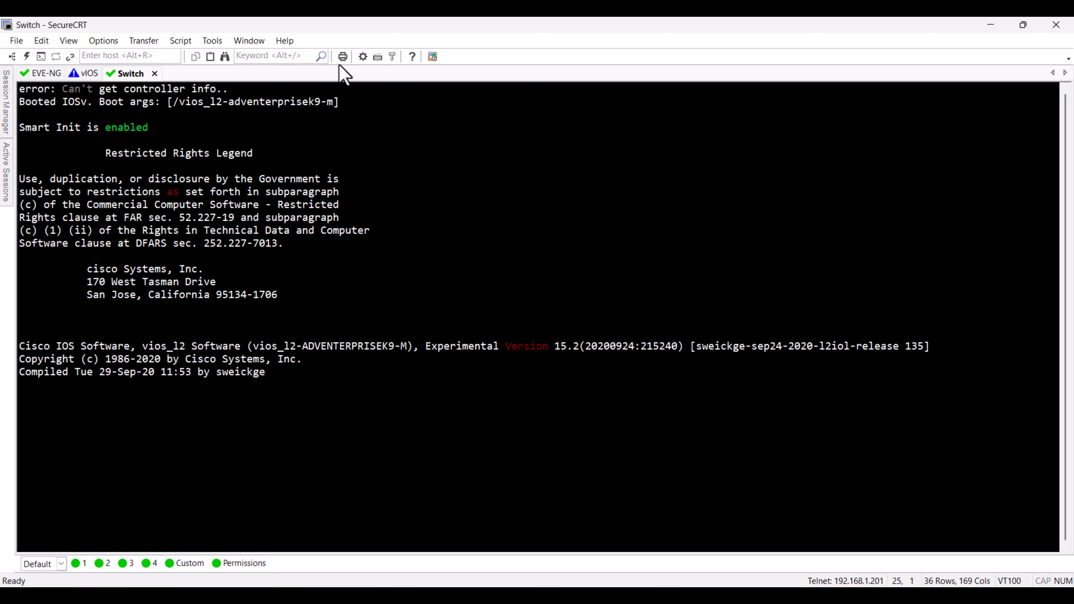
# Step: Check the Telnet hostname and port in the Switch session's options, then close them
pyautogui.click(363, 57)
pyautogui.click(399, 170)
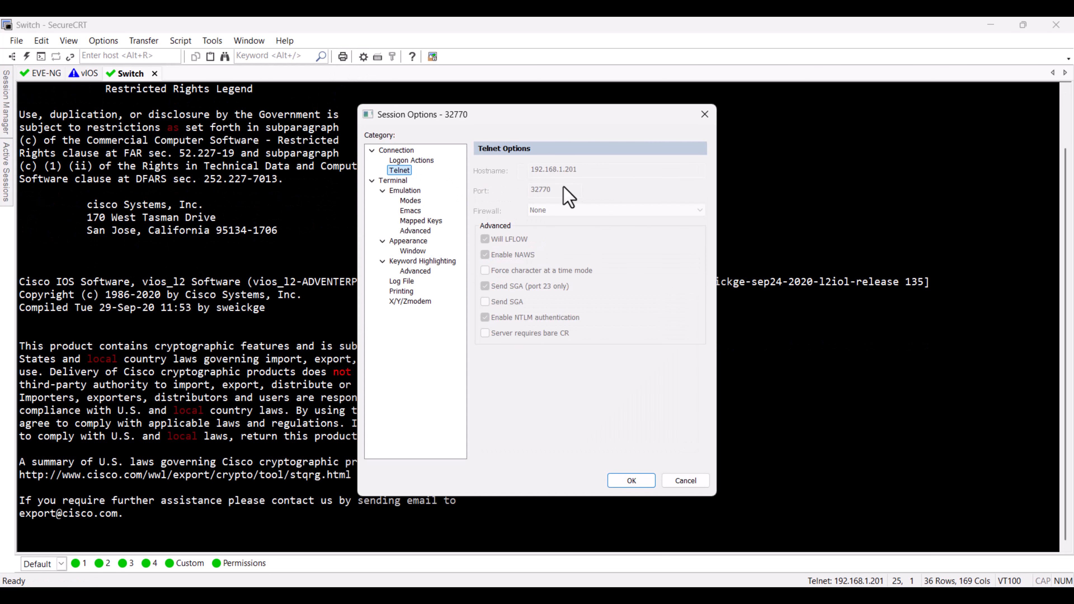
pyautogui.click(705, 114)
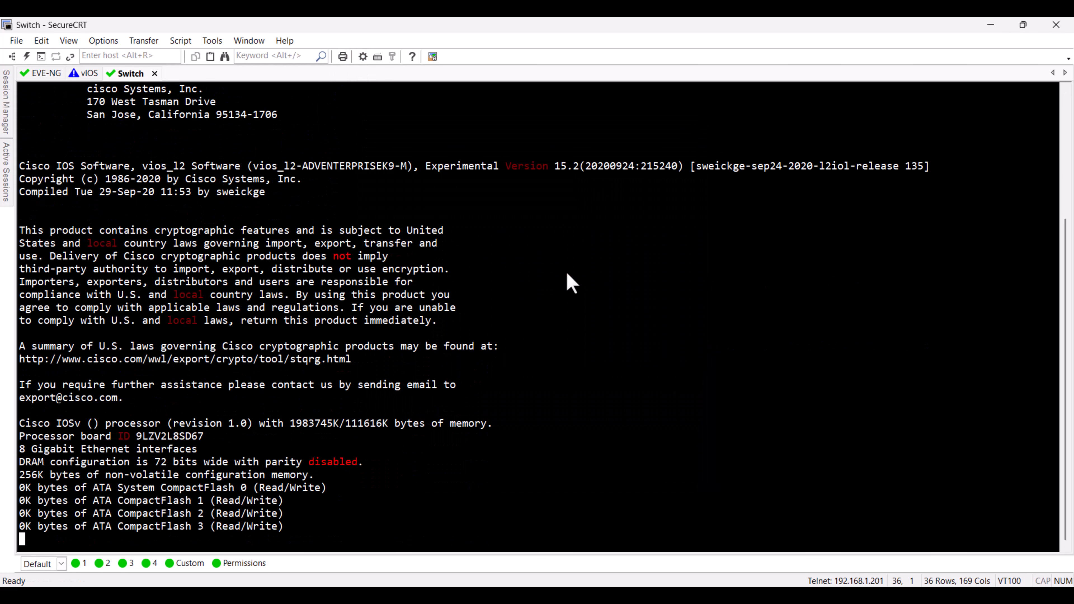
# Step: Answer no to the initial configuration dialog on the vIOS router console
pyautogui.hotkey('ctrl', 'shift', 'Tab')
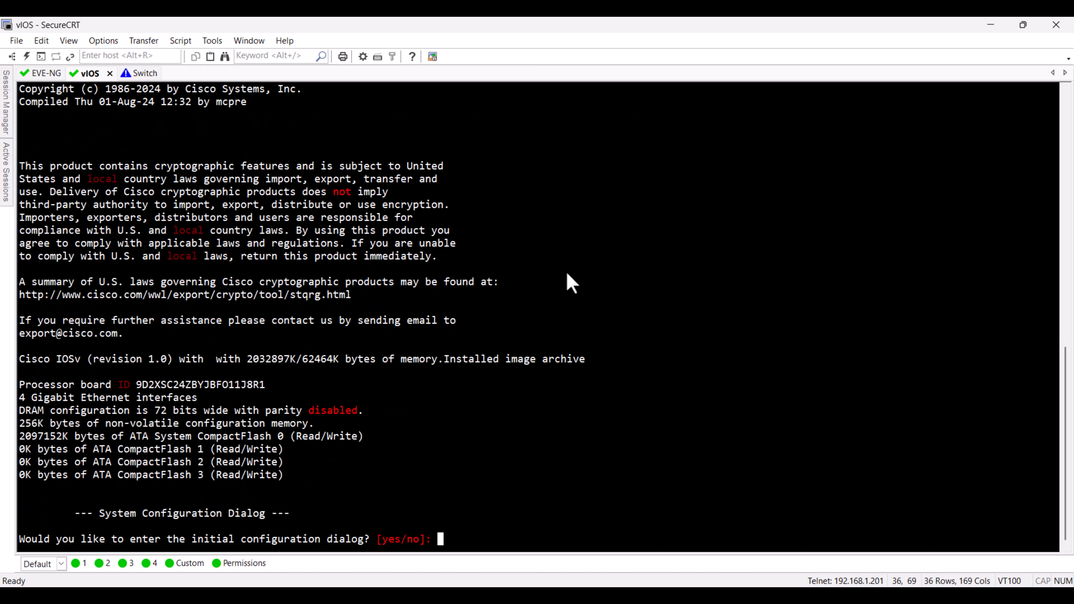
pyautogui.write('no')
pyautogui.press('Return')
# Step: Bring up the Switch console prompt and enter privileged mode with enable
pyautogui.hotkey('ctrl', 'Tab')
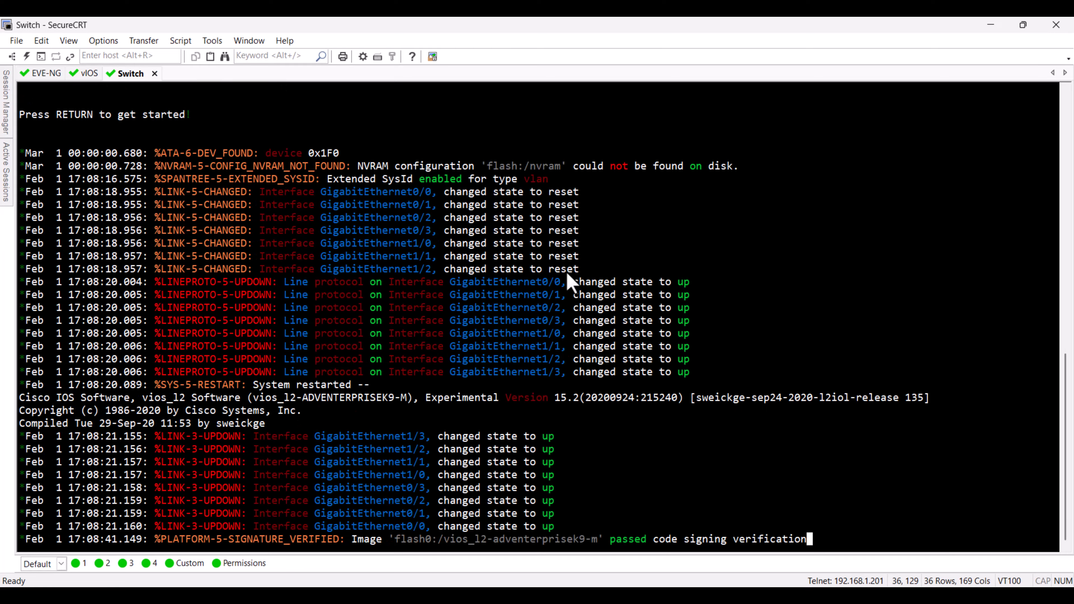
pyautogui.press('Return')
pyautogui.press('Return')
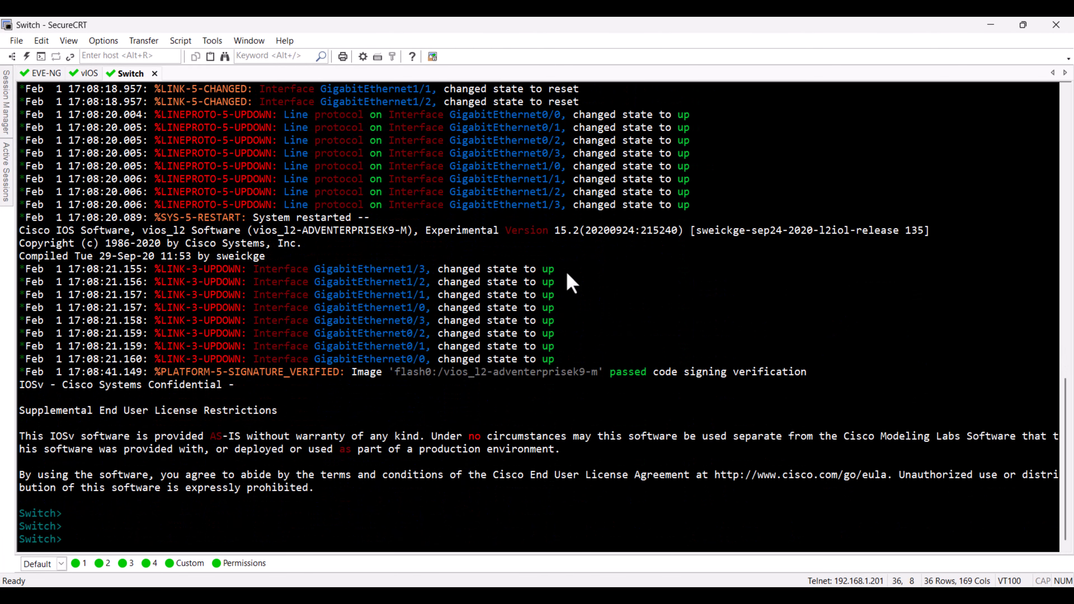
pyautogui.write('enable')
pyautogui.press('Return')
pyautogui.press('Return')
pyautogui.press('Return')
# Step: Run show version and show int description on the Switch to check its software and interfaces
pyautogui.write('show ver')
pyautogui.press('Tab')
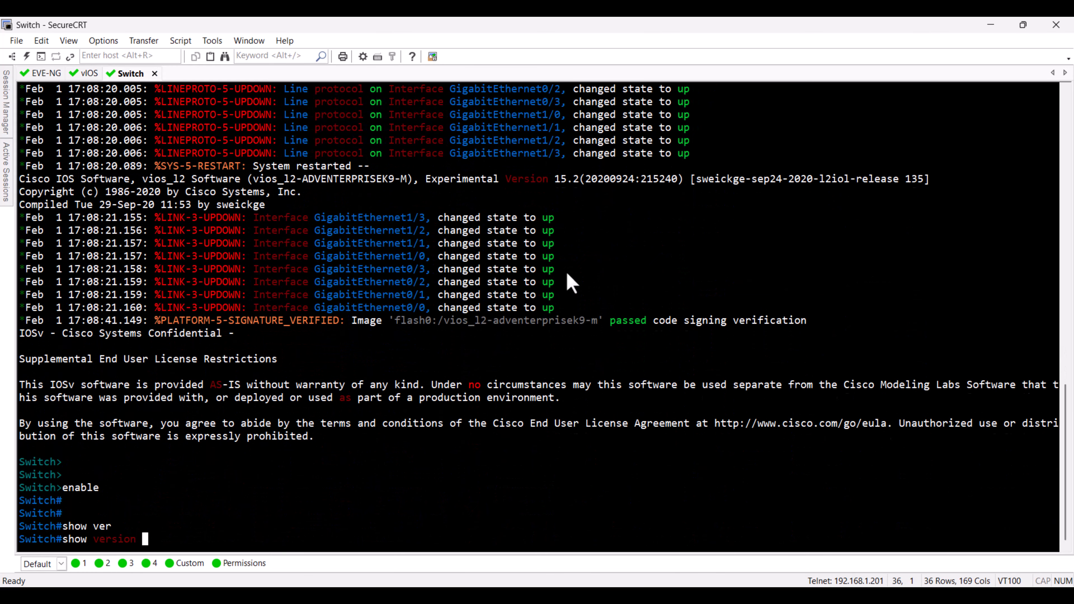
pyautogui.press('Return')
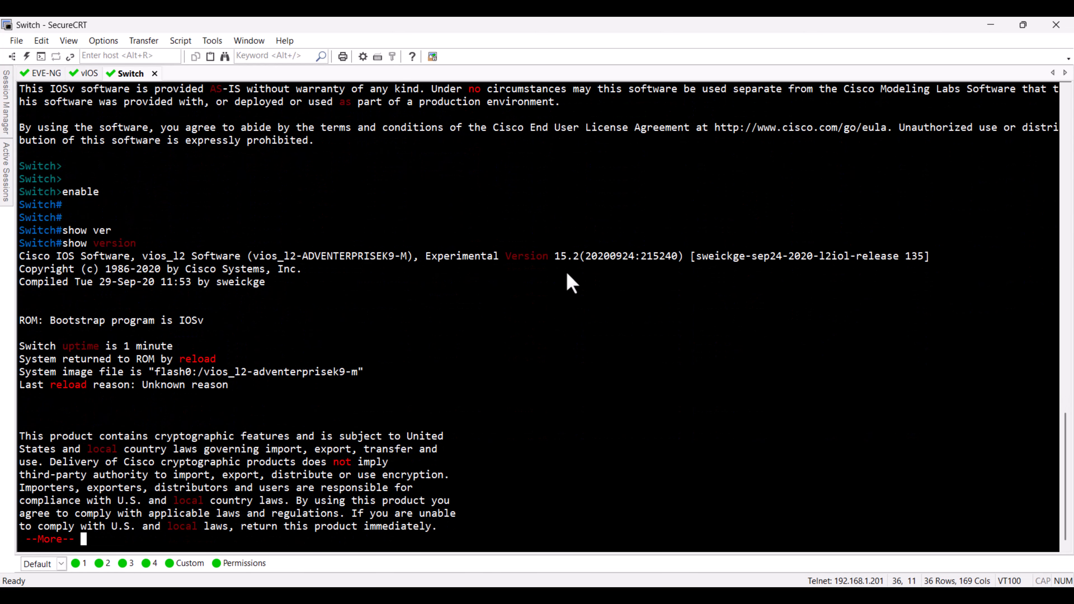
pyautogui.press('space')
pyautogui.write('show i')
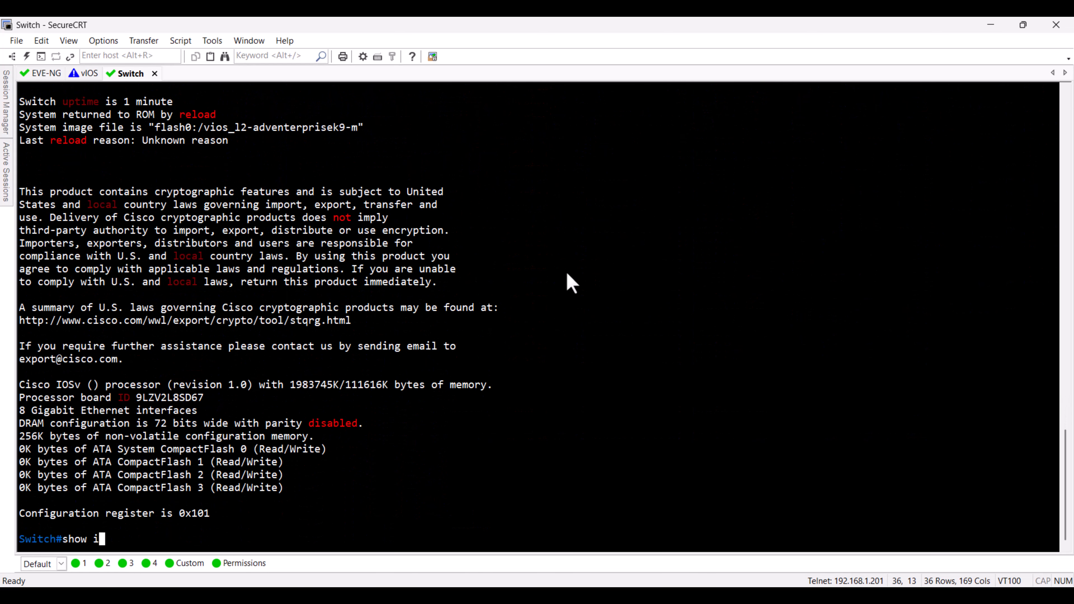
pyautogui.write('nt des')
pyautogui.press('Tab')
pyautogui.press('Return')
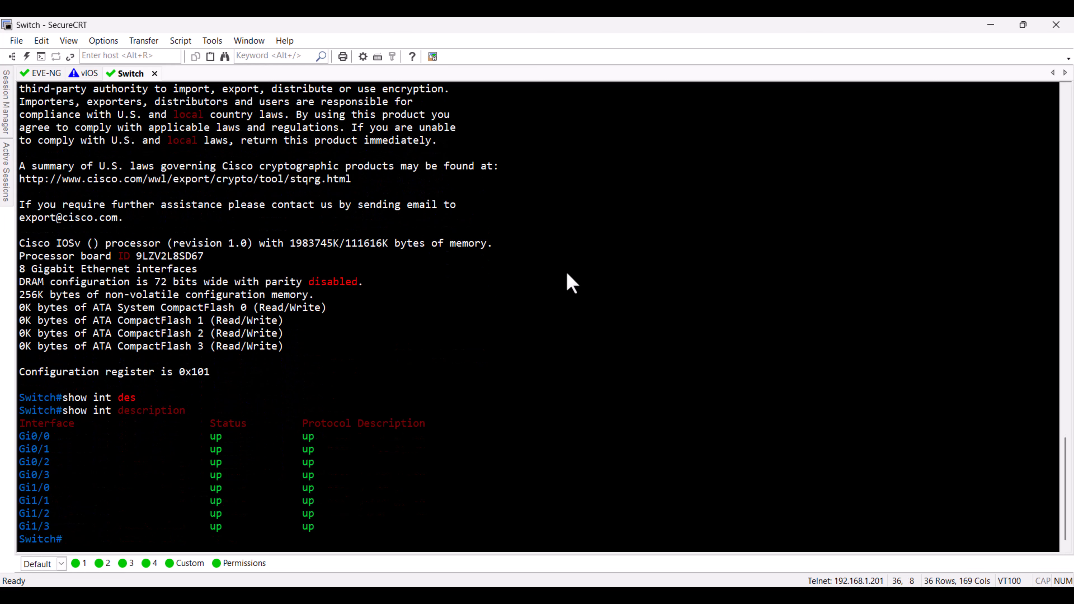
# Step: Return to the vIOS router console and enter privileged mode with enable
pyautogui.hotkey('alt', '2')
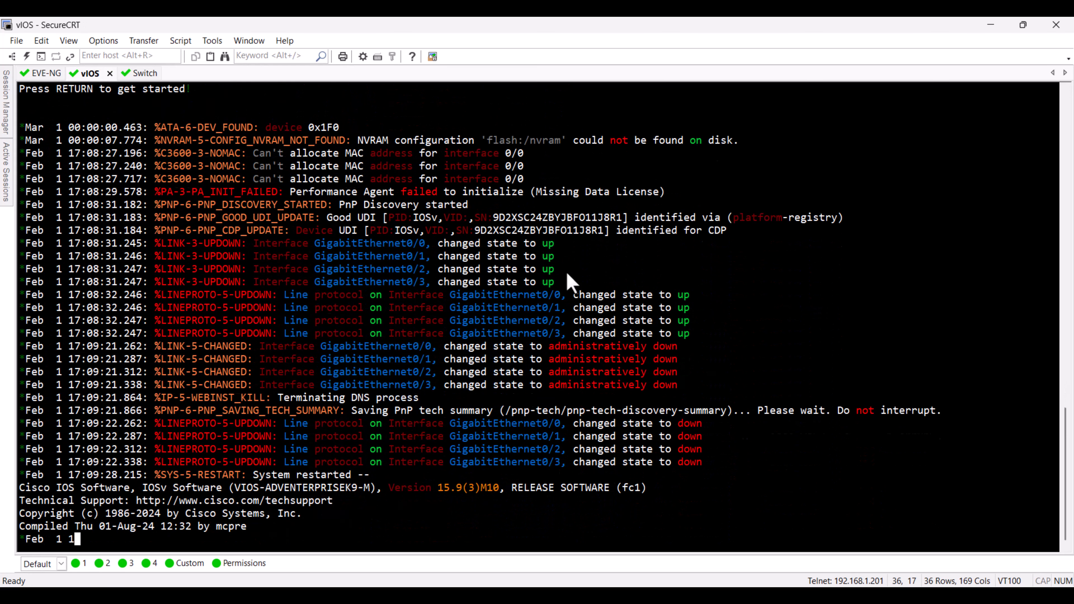
pyautogui.write('enab')
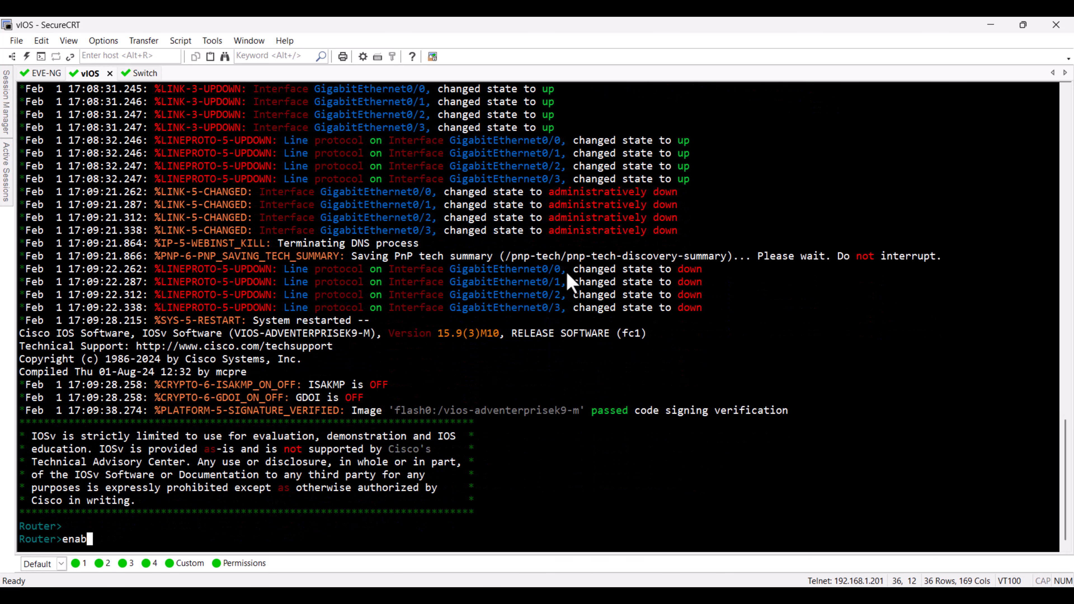
pyautogui.write('le')
pyautogui.press('Return')
# Step: Run show version and show int description on the vIOS router to check its software and interfaces
pyautogui.write('show ver')
pyautogui.press('Tab')
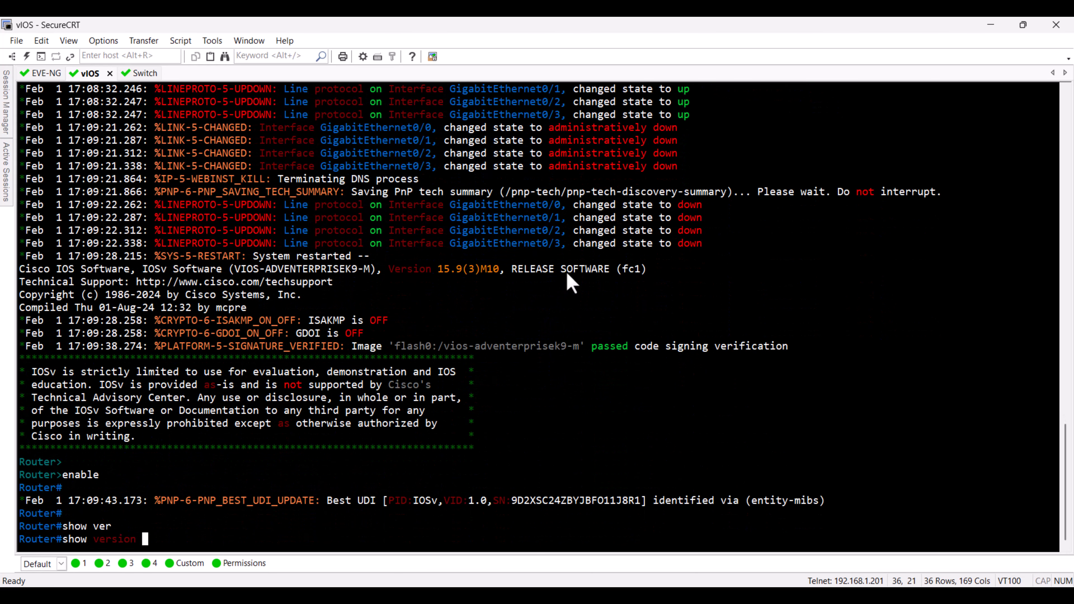
pyautogui.press('Return')
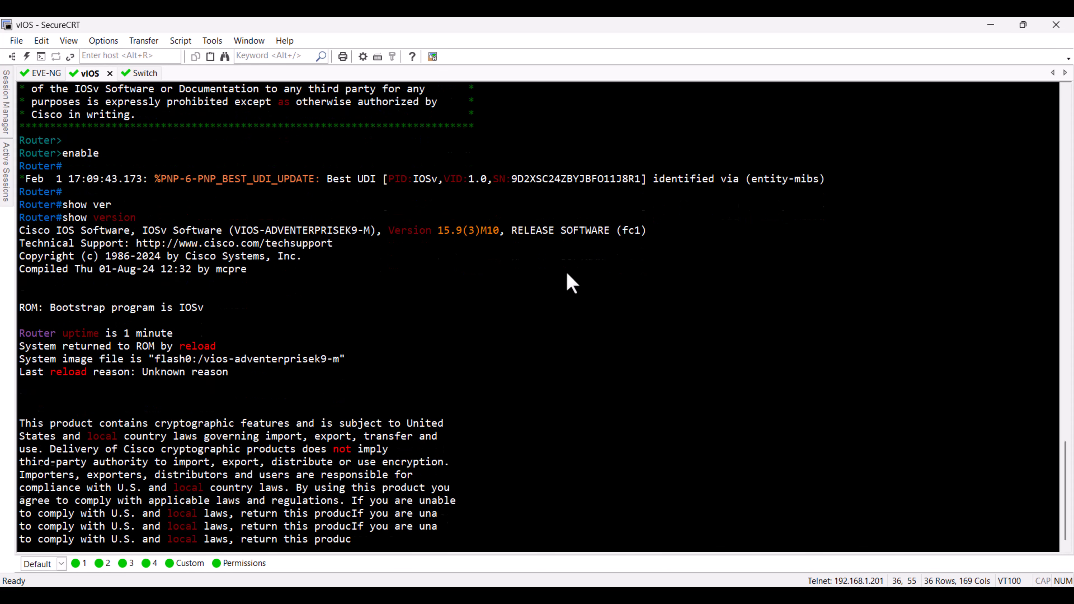
pyautogui.write('show int ')
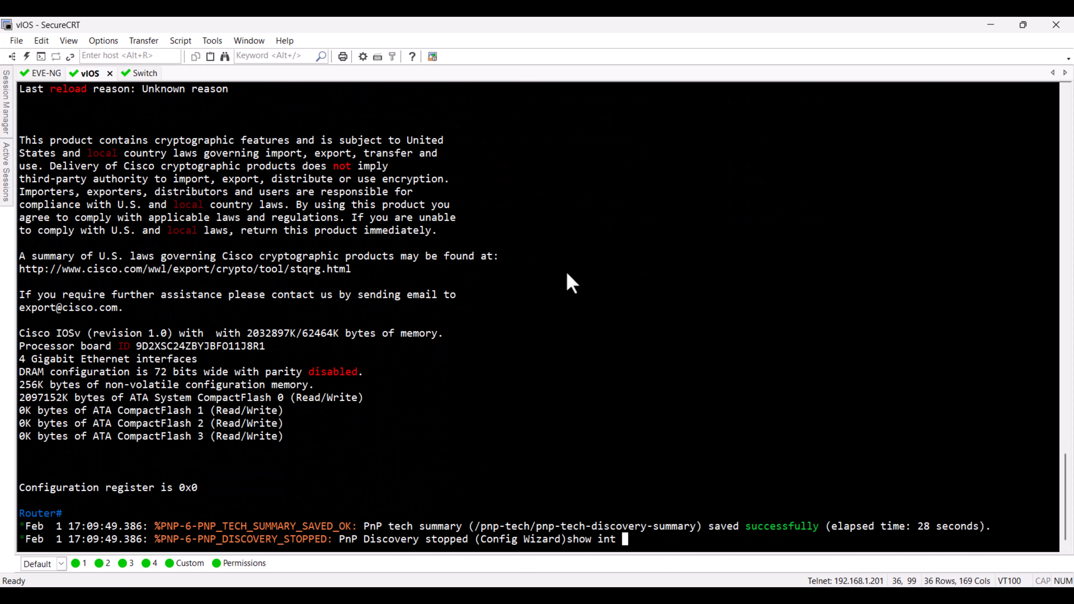
pyautogui.write('des')
pyautogui.press('Tab')
pyautogui.press('Return')
# Step: Close the vIOS and Switch console sessions, leaving only the EVE-NG session open
pyautogui.hotkey('ctrl', 'Tab')
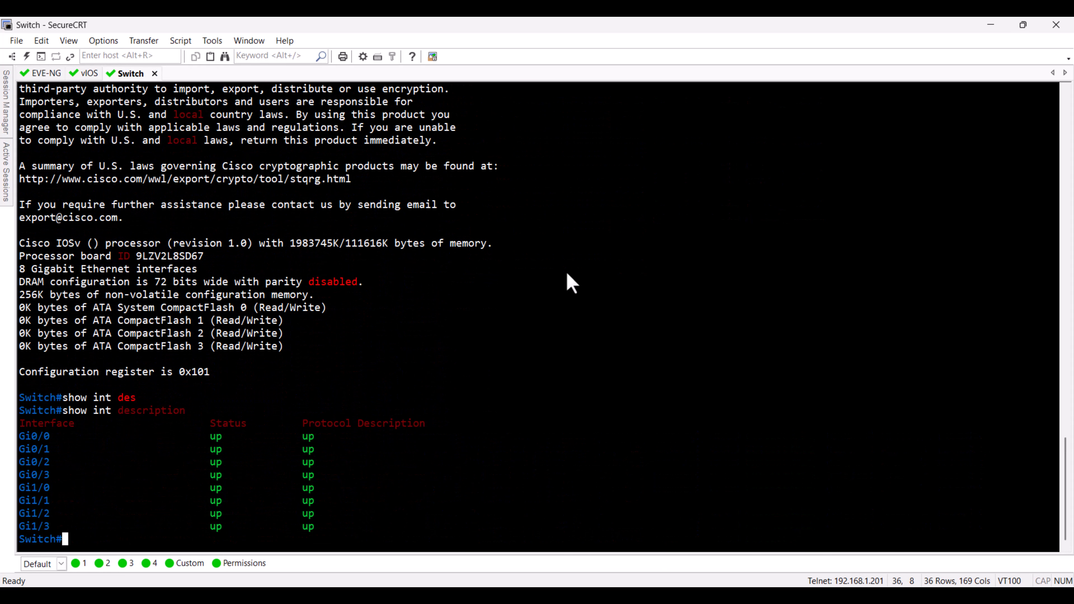
pyautogui.hotkey('ctrl', 'shift', 'Tab')
pyautogui.hotkey('ctrl', 'shift', 'Tab')
pyautogui.hotkey('ctrl', 'shift', 'Tab')
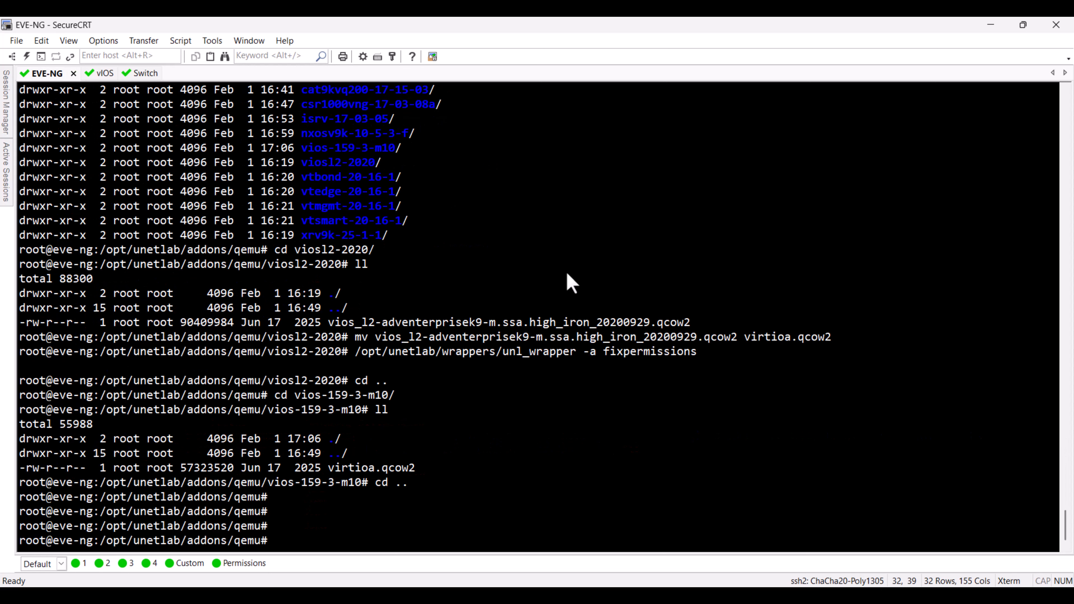
pyautogui.hotkey('ctrl', 'F4')
pyautogui.hotkey('ctrl', 'F4')
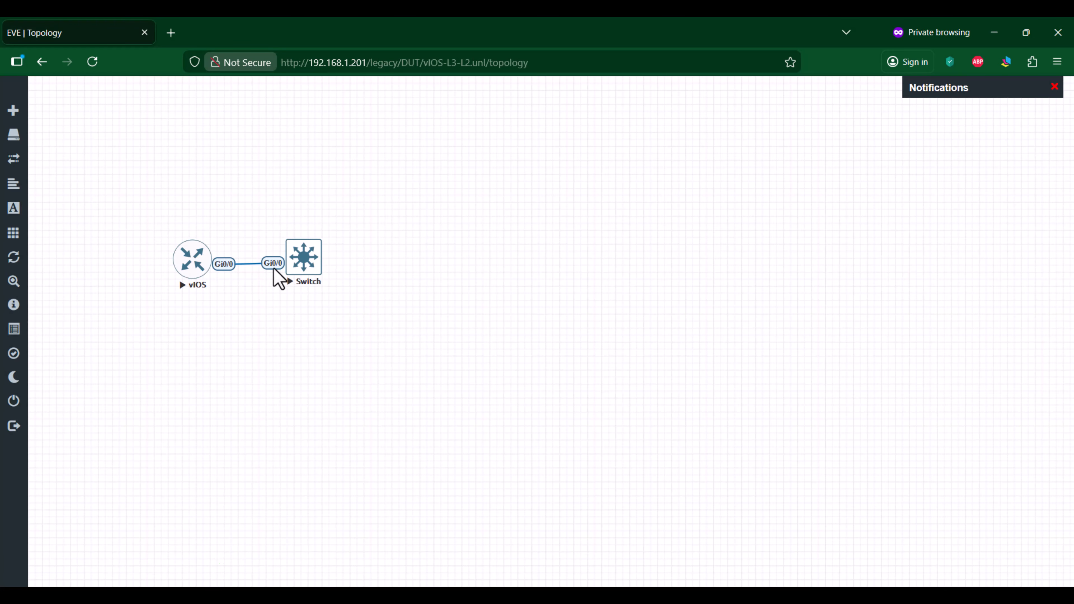
# Step: Stop the vIOS and Switch nodes together and close the vIOS-L3-L2 lab
pyautogui.hotkey('ctrl', 'a')
pyautogui.rightClick(313, 267)
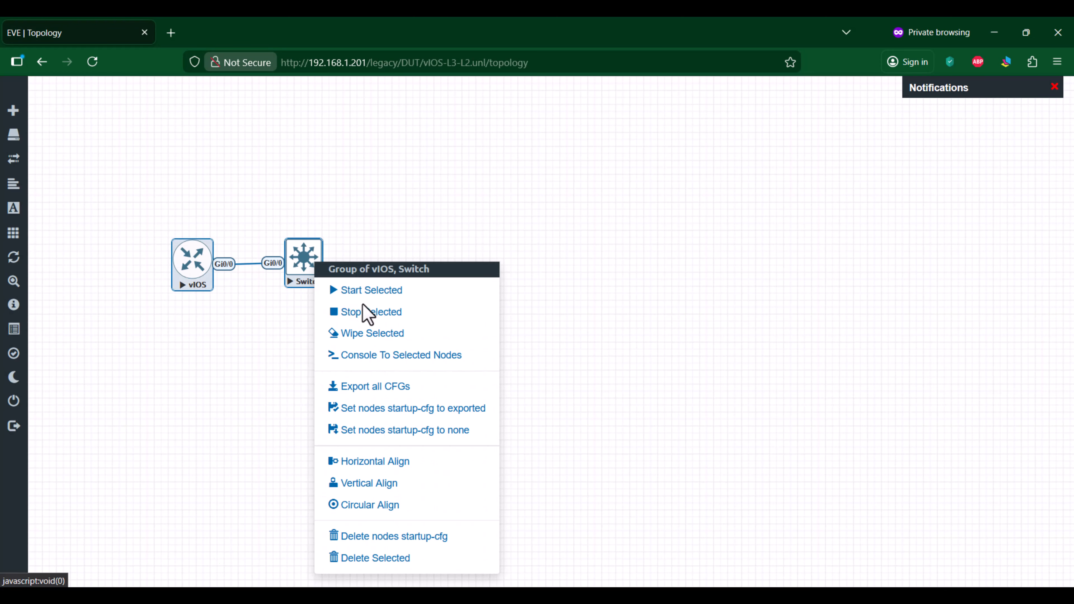
pyautogui.click(365, 312)
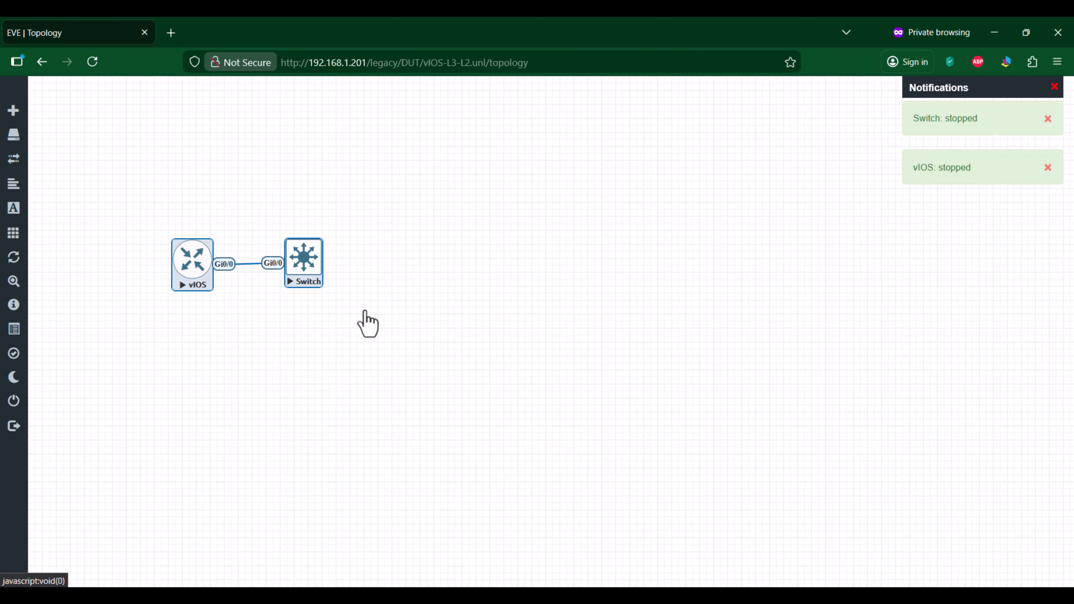
pyautogui.click(21, 402)
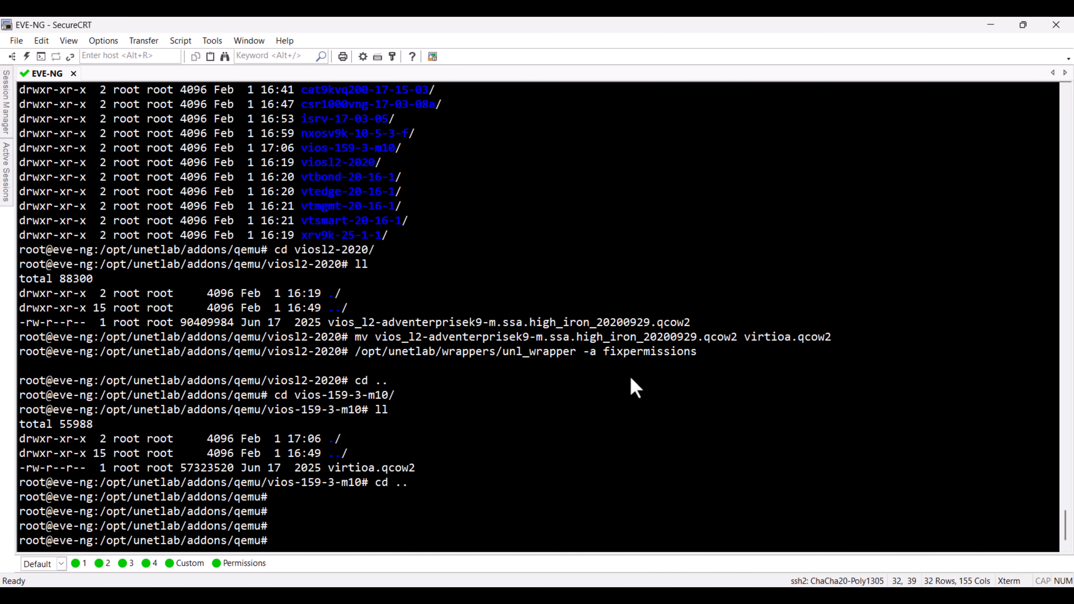
# Step: List the QEMU image folders in the EVE-NG SecureCRT session, and start a new lab named IOS-XRv-9000 in the browser's DUT folder
pyautogui.write('ll')
pyautogui.press('Return')
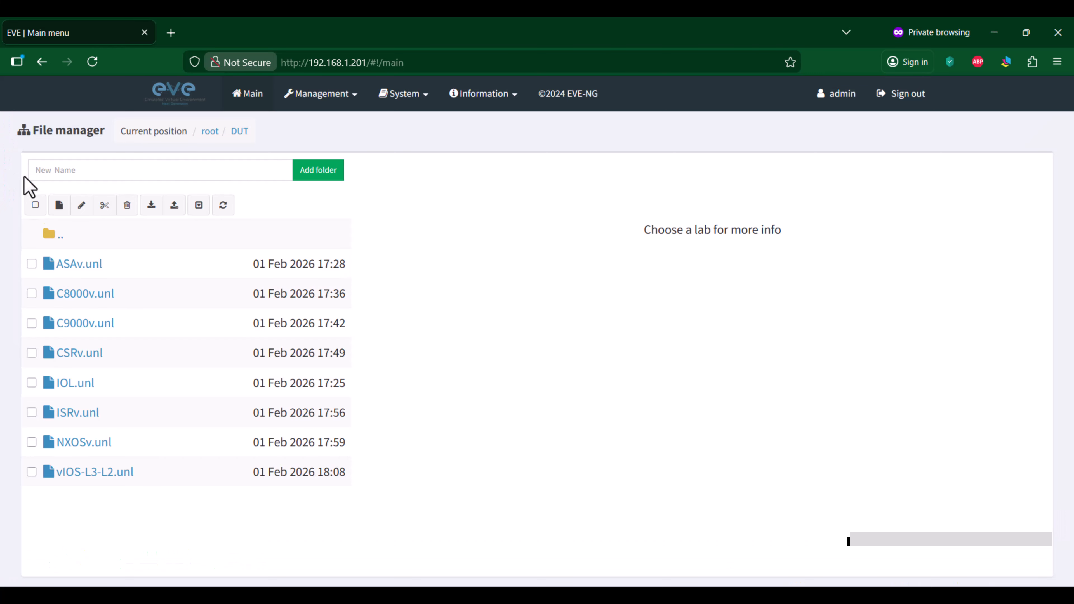
pyautogui.click(59, 205)
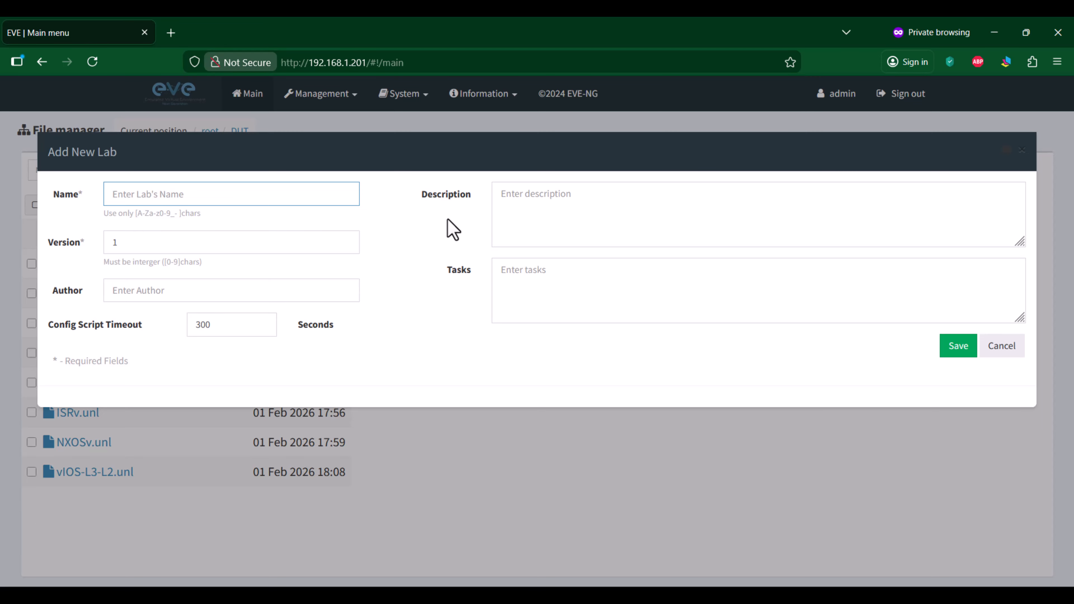
pyautogui.write('IOS')
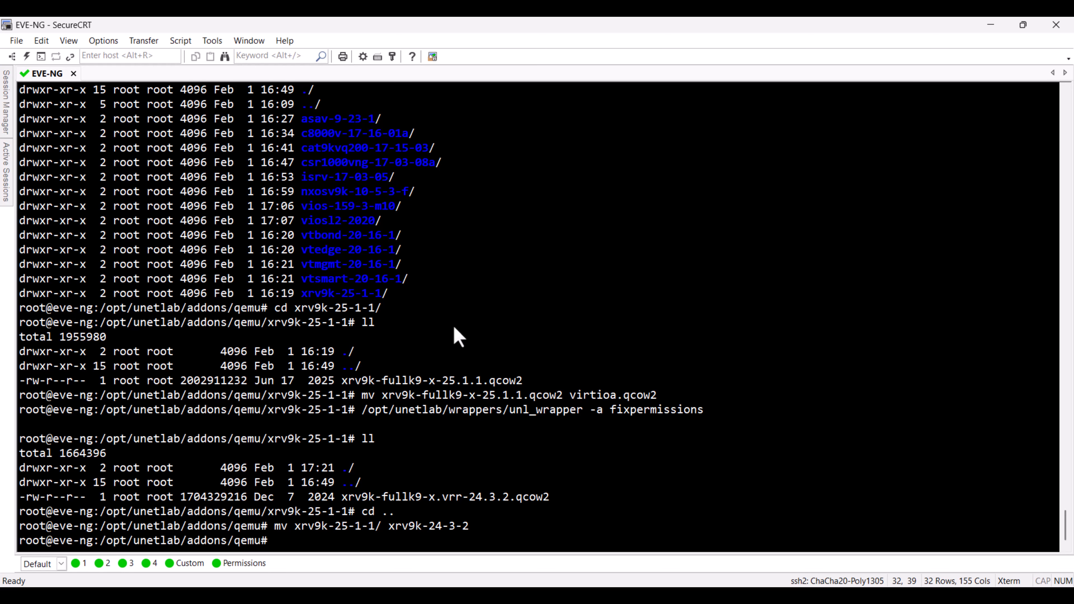
# Step: In the SecureCRT EVE-NG session, enter the xrv9k-24-3-2 image folder and list its contents
pyautogui.write('cd x')
pyautogui.press('Tab')
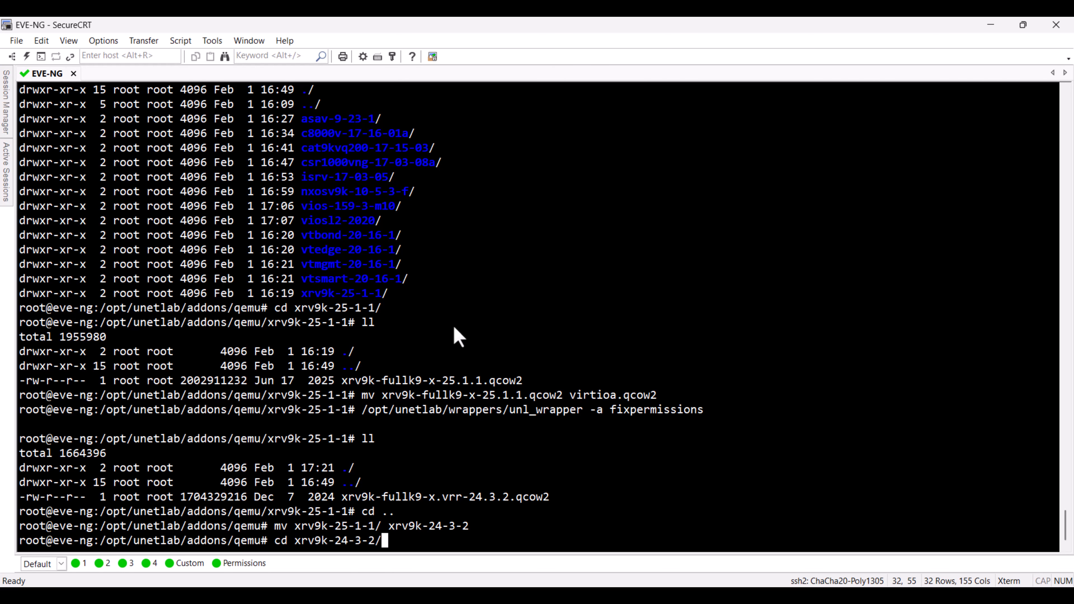
pyautogui.press('Return')
pyautogui.write('ll')
pyautogui.press('Return')
# Step: Rename xrv9k-fullk9-x.vrr-24.3.2.qcow2 to virtioa.qcow2 with mv
pyautogui.write('mv ')
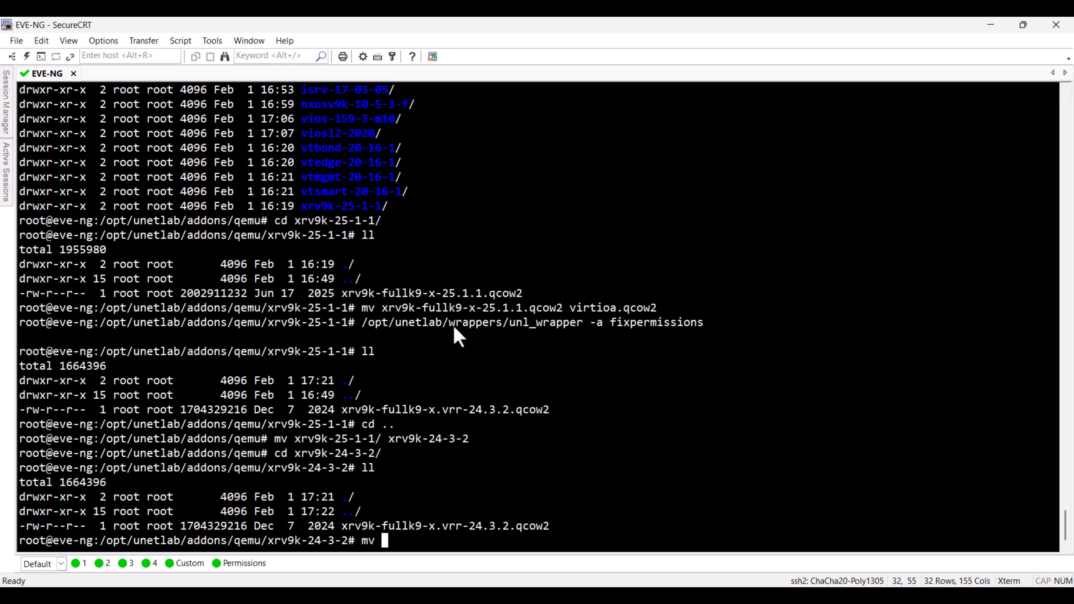
pyautogui.write('x')
pyautogui.press('Tab')
pyautogui.write('virt')
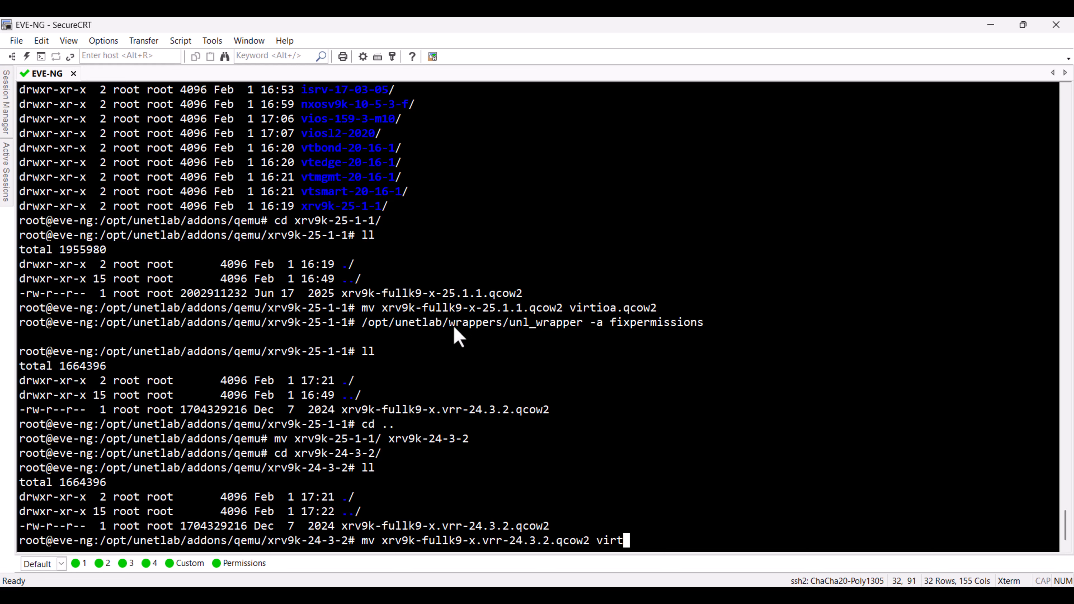
pyautogui.write('ioa.qcow2')
pyautogui.press('Return')
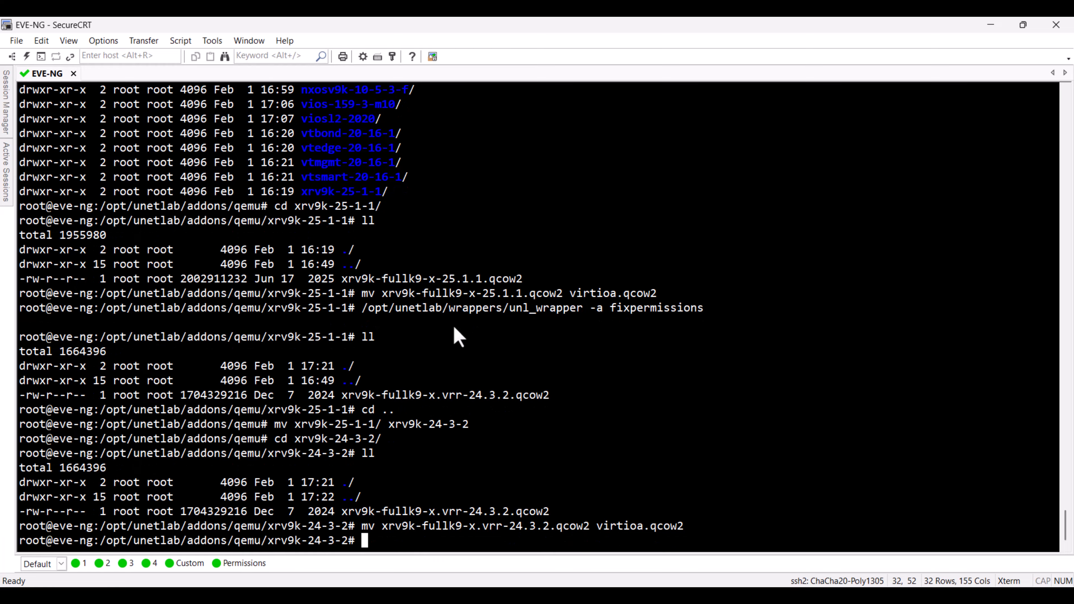
# Step: Fix the image permissions by running /opt/unetlab/wrappers/unl_wrapper -a fixpermissions
pyautogui.press('Up')
pyautogui.press('Up')
pyautogui.press('Up')
pyautogui.press('Up')
pyautogui.press('Up')
pyautogui.press('Up')
pyautogui.press('Up')
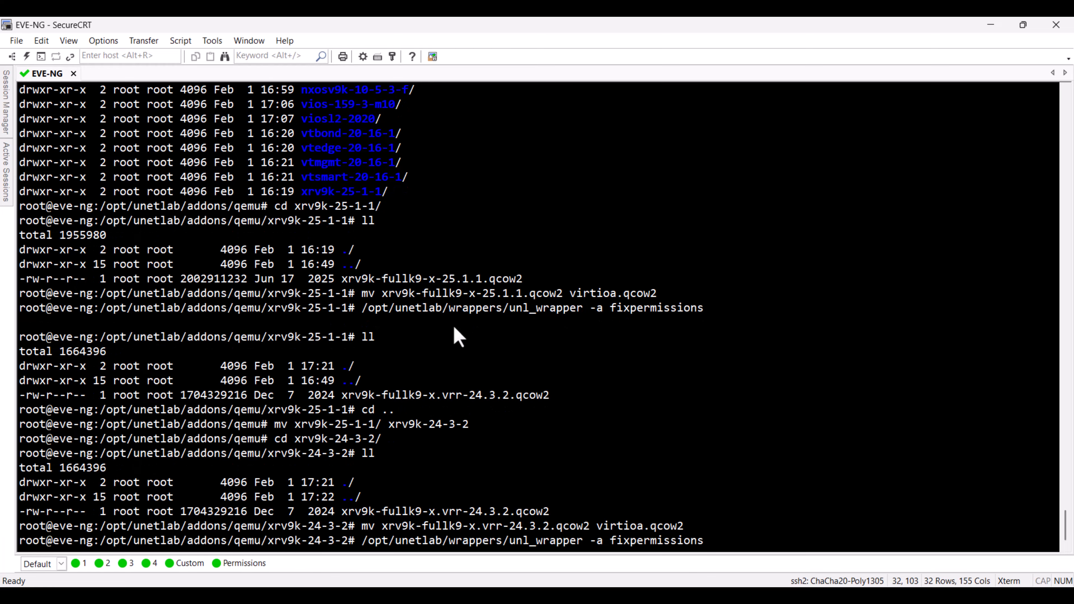
pyautogui.press('Return')
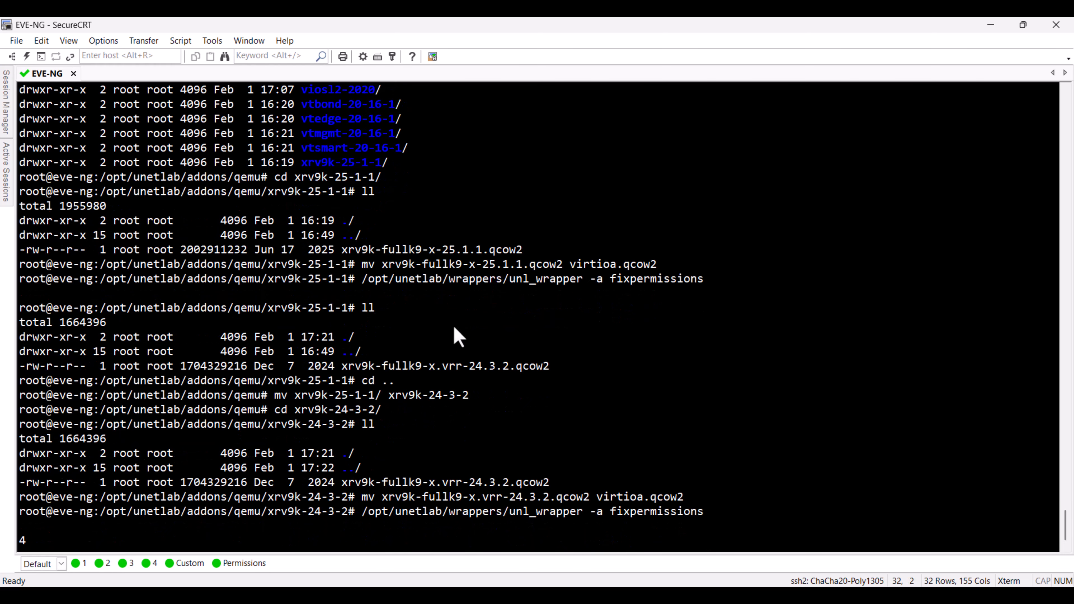
pyautogui.press('BackSpace')
pyautogui.press('Return')
pyautogui.press('Return')
pyautogui.press('Return')
pyautogui.press('Return')
pyautogui.press('Return')
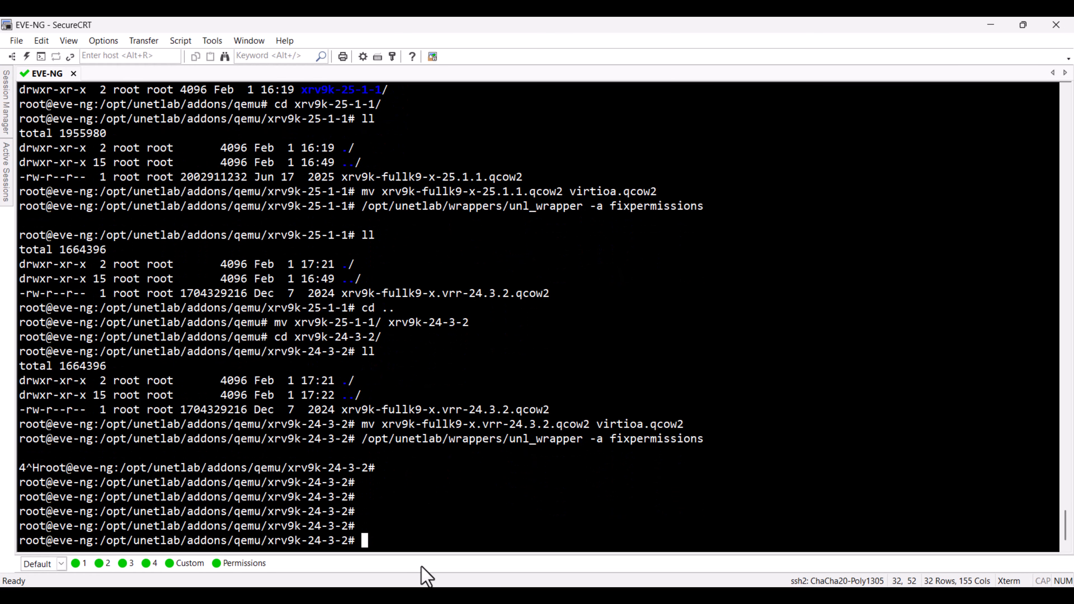
# Step: Switch to the browser and add a Cisco XRv 9000 node to the IOS-XRv-9000 lab with 20480 MB of RAM
pyautogui.click(446, 596)
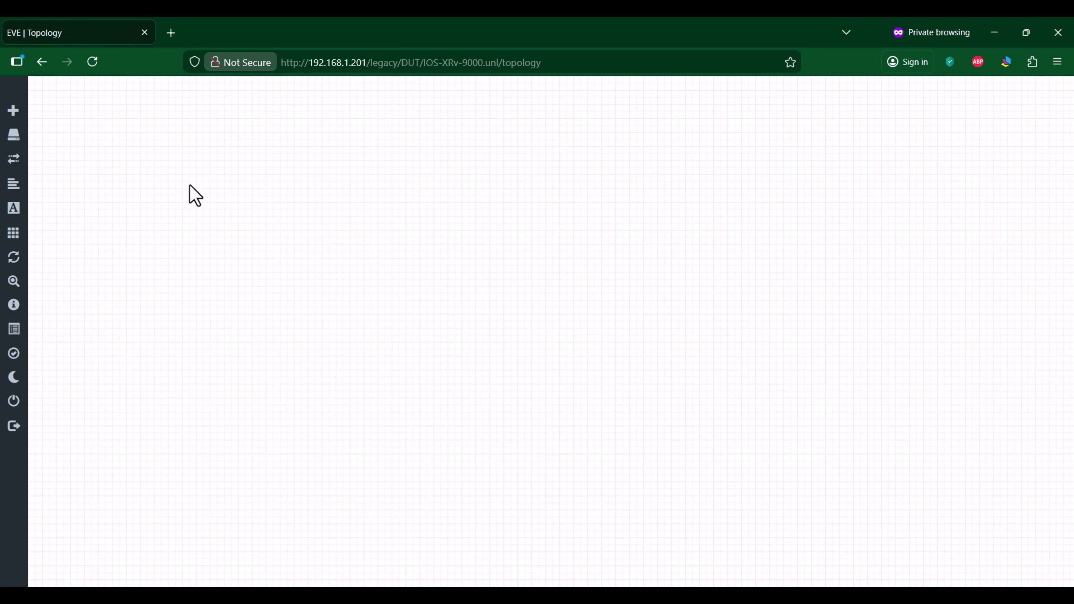
pyautogui.rightClick(159, 138)
pyautogui.click(181, 168)
pyautogui.write('r')
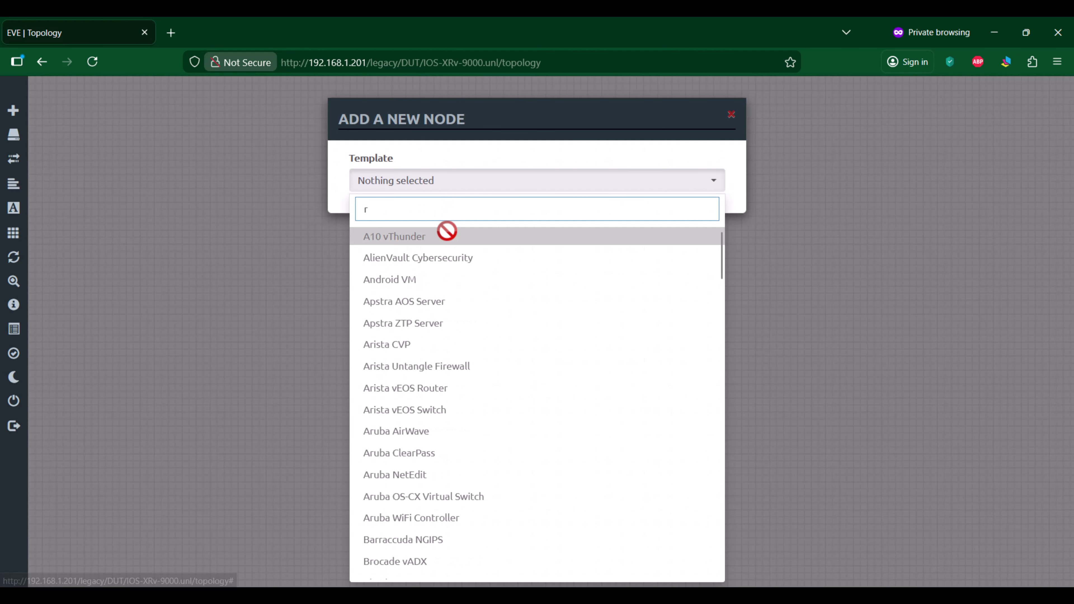
pyautogui.write('v')
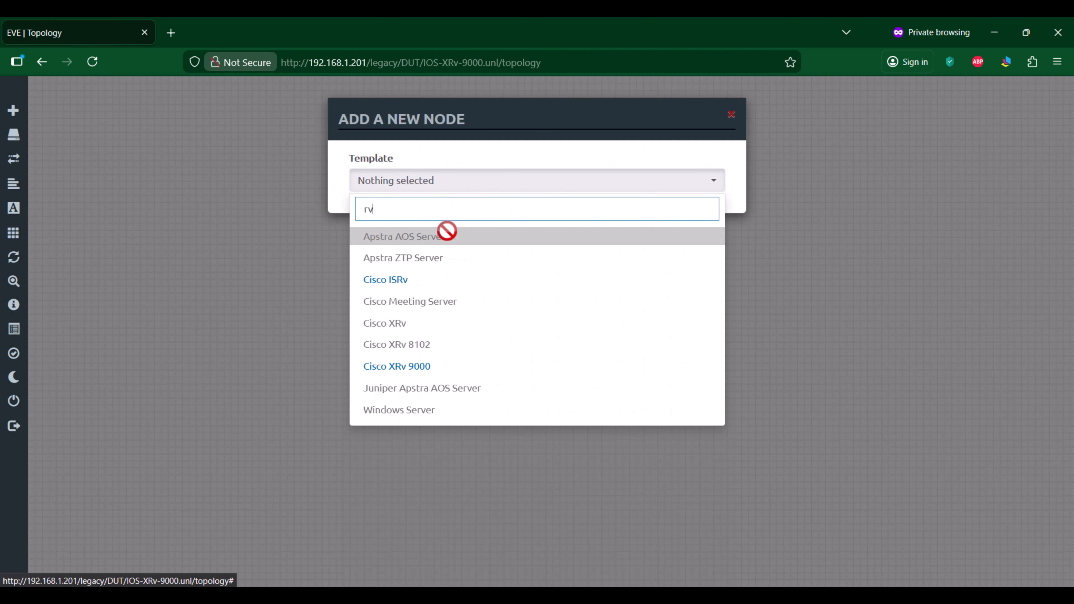
pyautogui.click(427, 367)
pyautogui.scroll(-2, 551, 332)
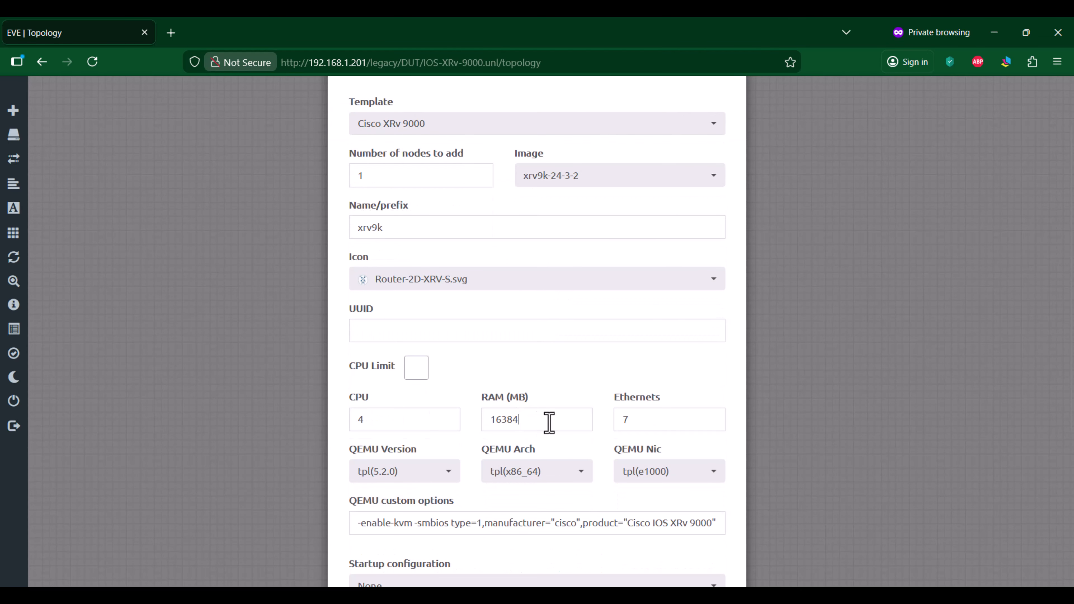
pyautogui.doubleClick(549, 421)
pyautogui.write('20480')
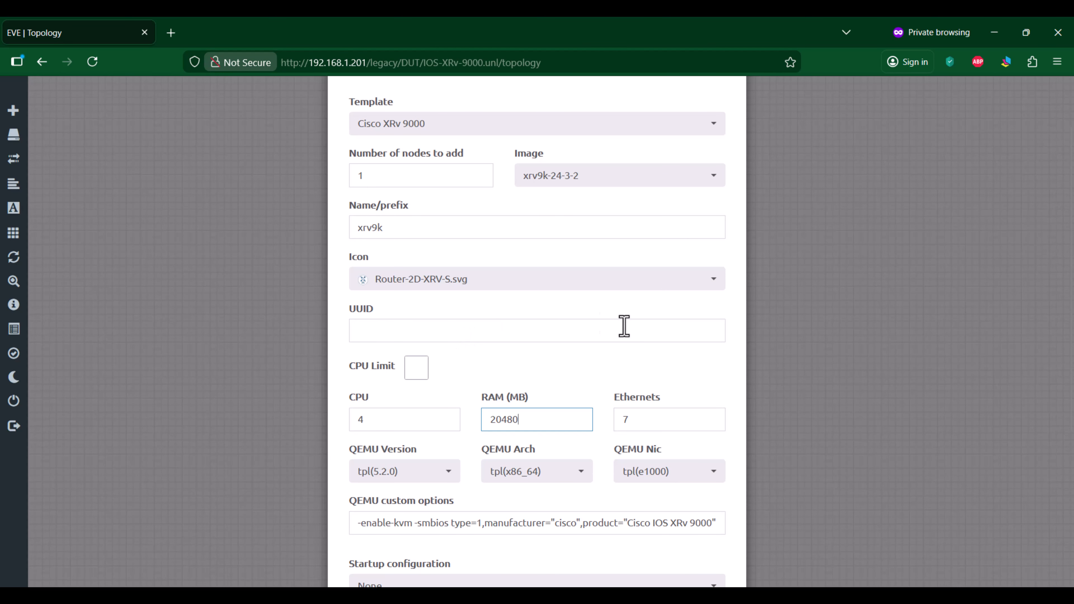
pyautogui.scroll(-5, 647, 343)
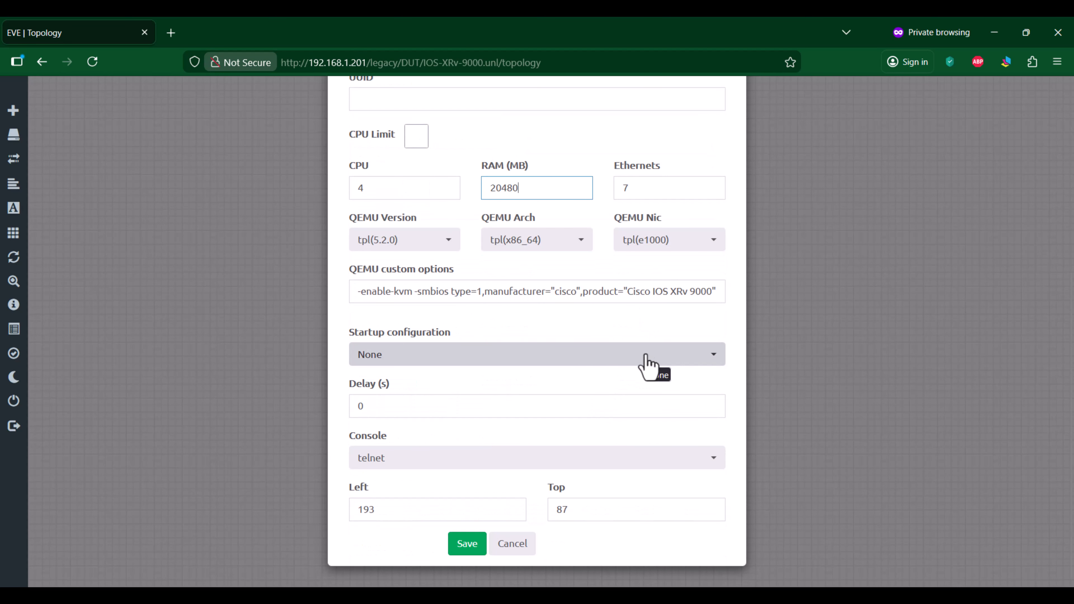
pyautogui.click(469, 547)
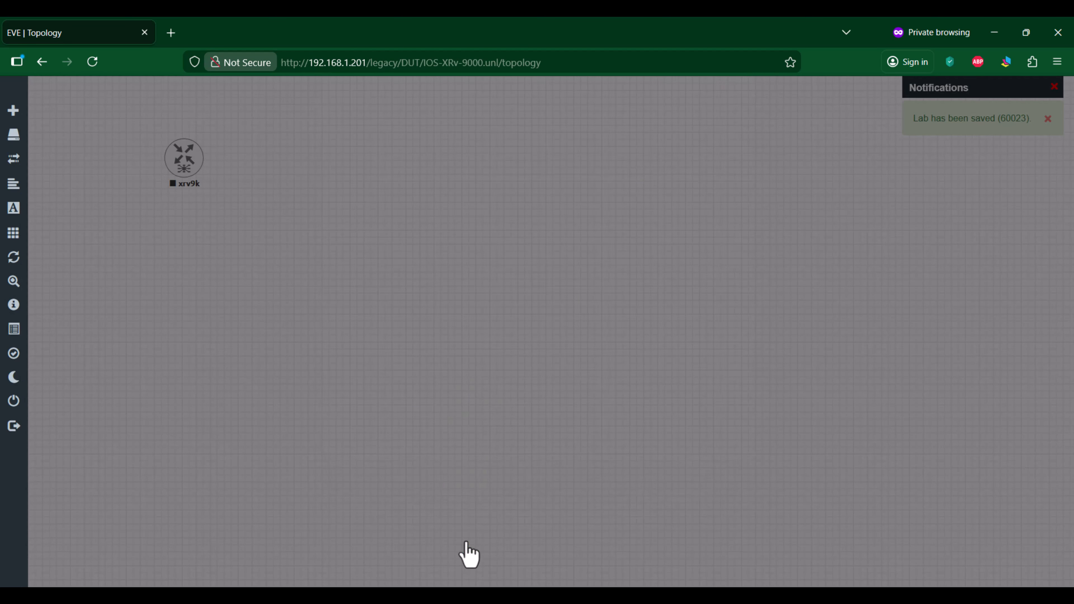
# Step: Start the xrv9k node, open its console from saved session 32769 in SecureCRT, and boot the xrv9000 entry
pyautogui.rightClick(186, 167)
pyautogui.click(209, 185)
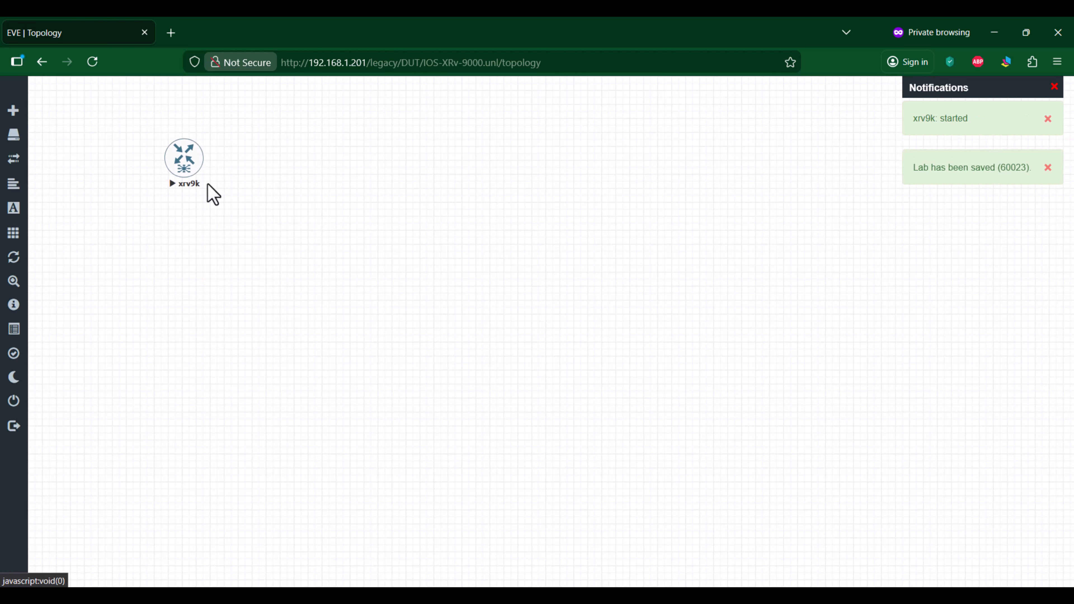
pyautogui.hotkey('alt', 'Tab')
pyautogui.moveTo(1, 98)
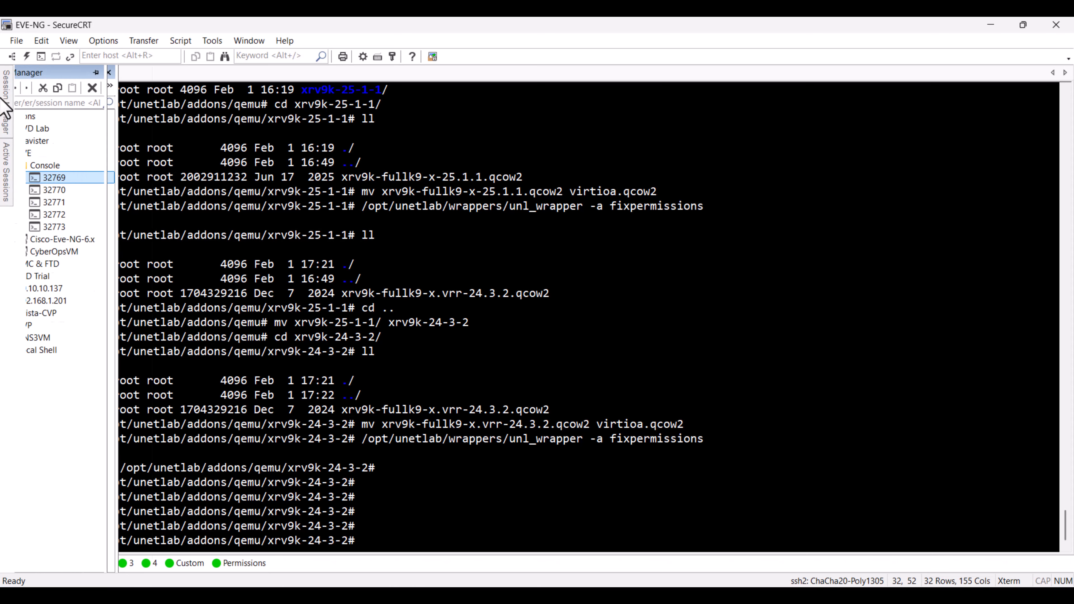
pyautogui.doubleClick(87, 180)
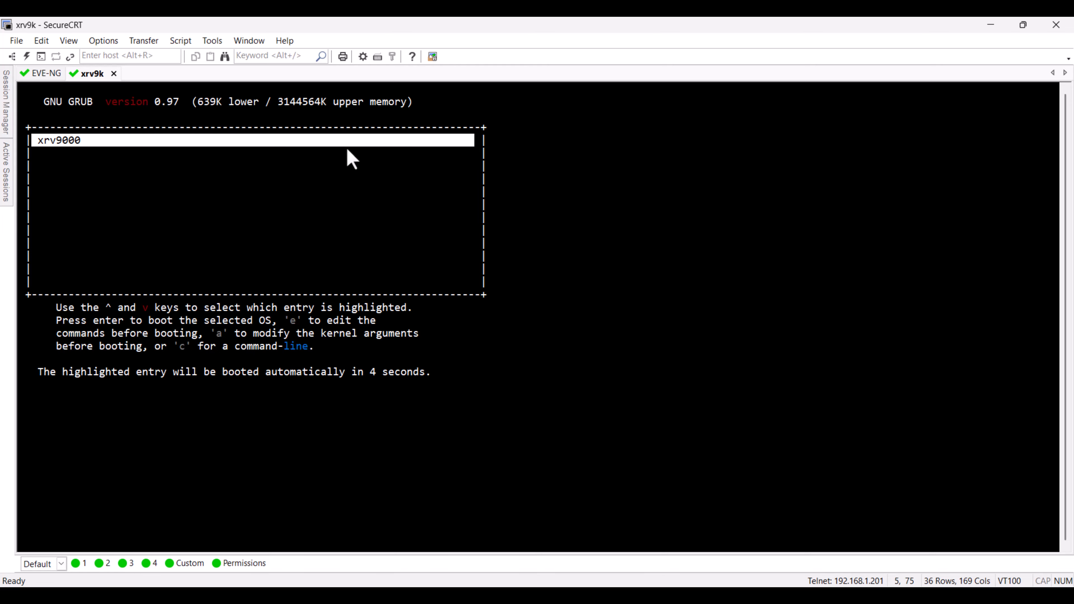
pyautogui.press('Return')
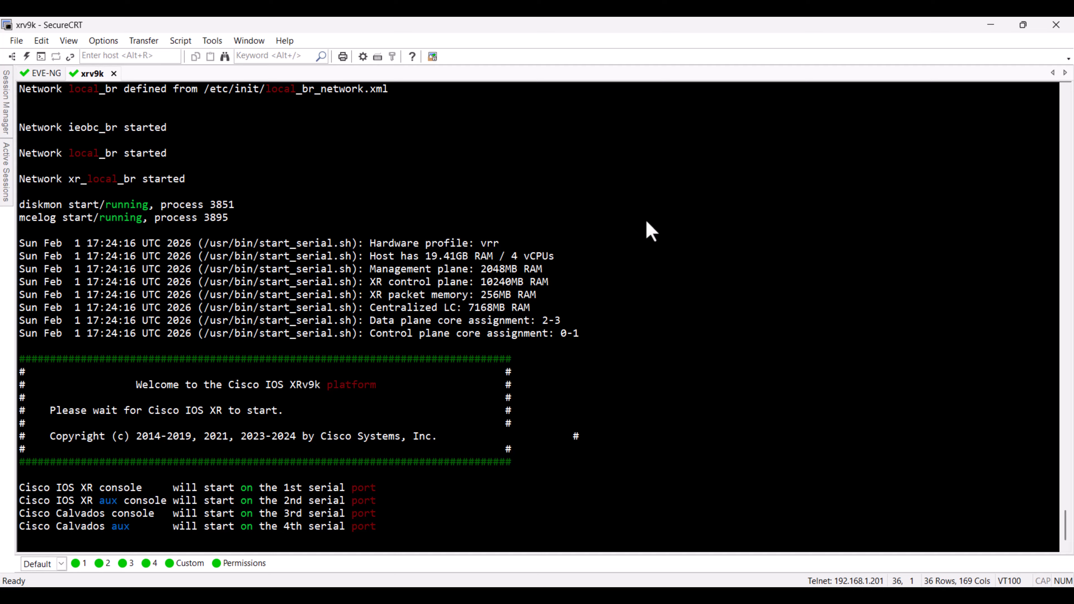
# Step: Check the server's disk usage with df -h in the EVE-NG session and return to the xrv9k console
pyautogui.click(42, 73)
pyautogui.write('df -h')
pyautogui.press('Return')
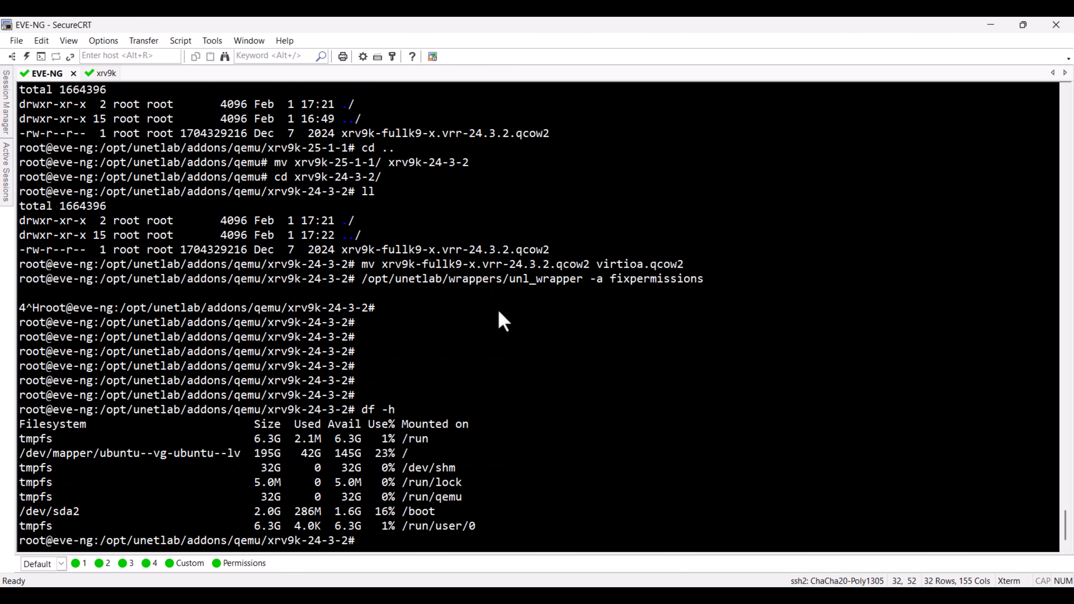
pyautogui.hotkey('ctrl', 'Tab')
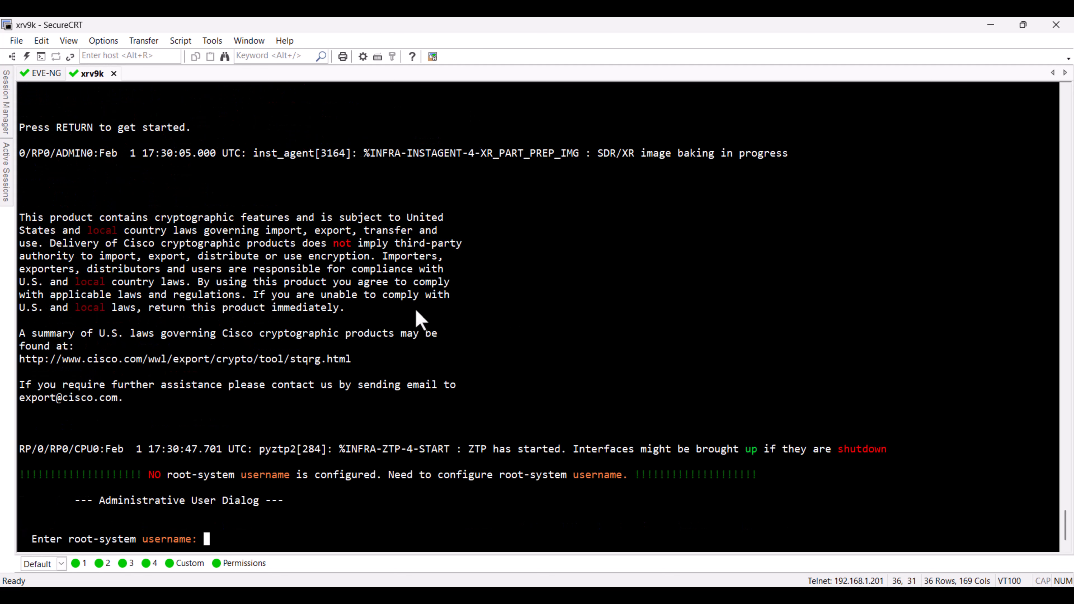
# Step: Create the root-system user admin on the xrv9k router, entering and confirming its secret
pyautogui.write('admin')
pyautogui.press('Return')
pyautogui.press('Return')
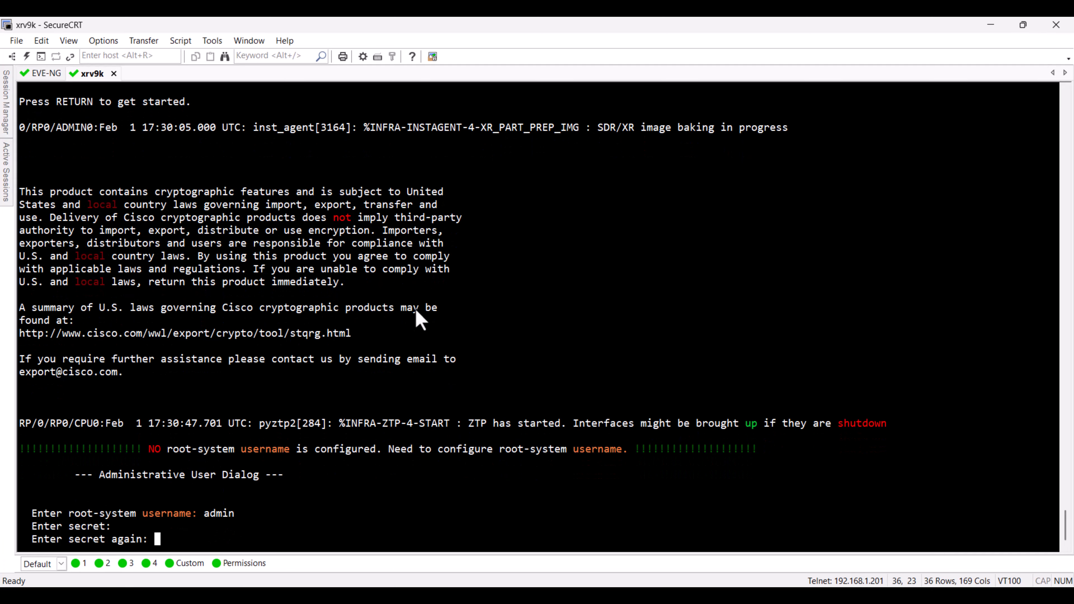
# Step: Log in to the xrv9k router as admin with the account password
pyautogui.press('Return')
pyautogui.write('admin')
pyautogui.press('Return')
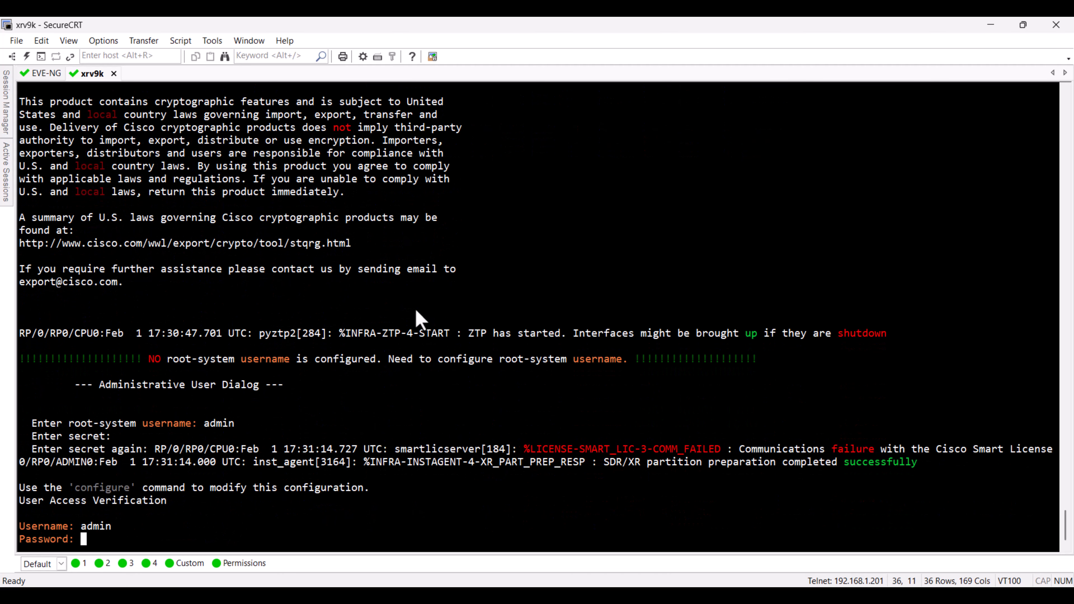
# Step: Check the router's interfaces with show ip int bri, and run show interfaces description repeatedly
pyautogui.press('Return')
pyautogui.write('show ip int bri')
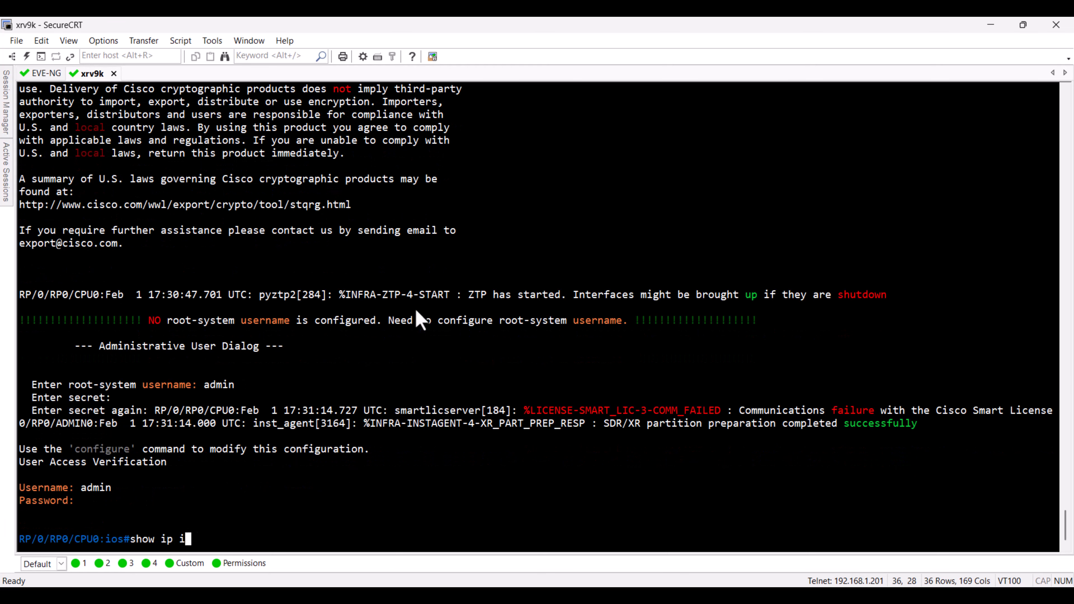
pyautogui.press('Return')
pyautogui.write('show interfaces description')
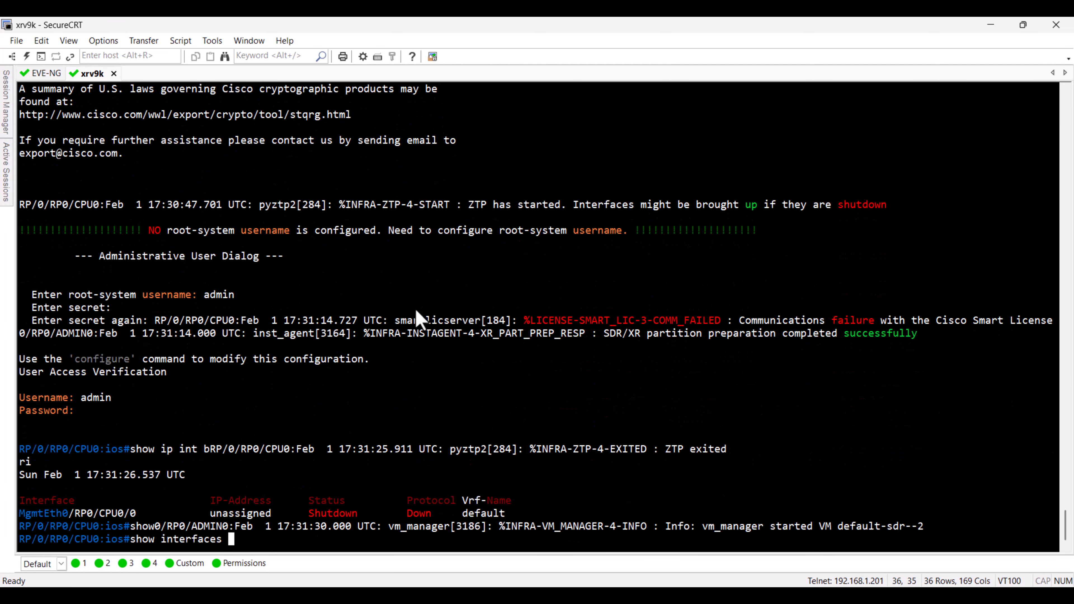
pyautogui.press('Return')
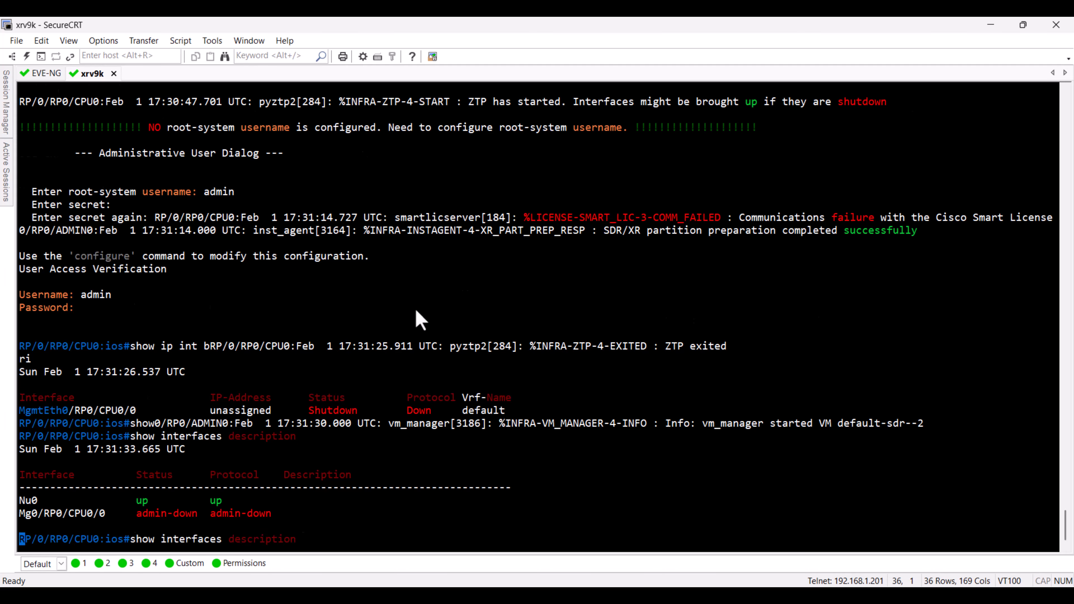
pyautogui.press('Return')
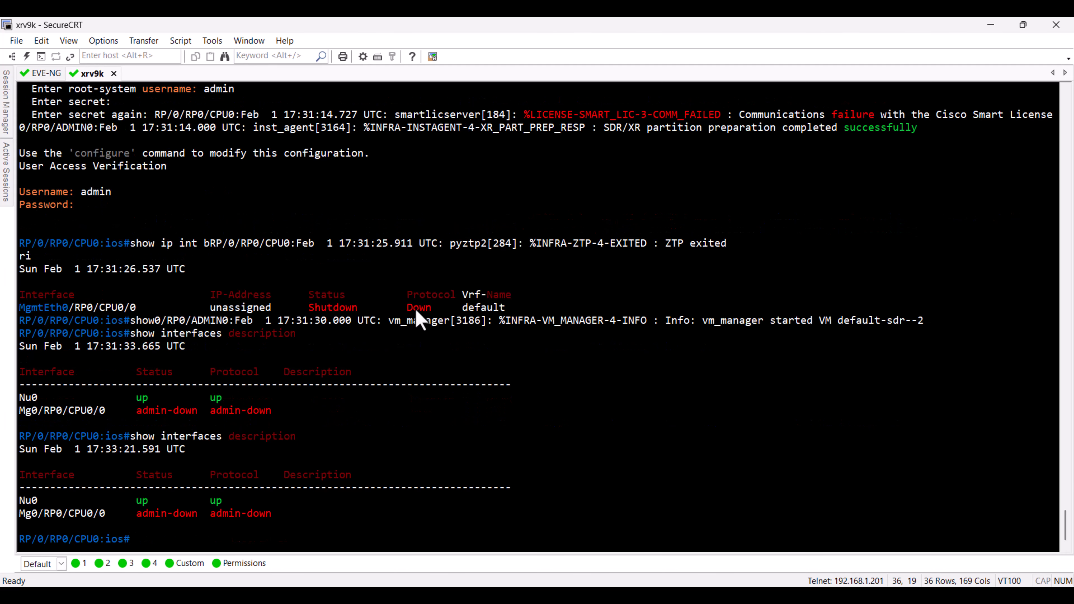
pyautogui.press('Up')
pyautogui.press('Return')
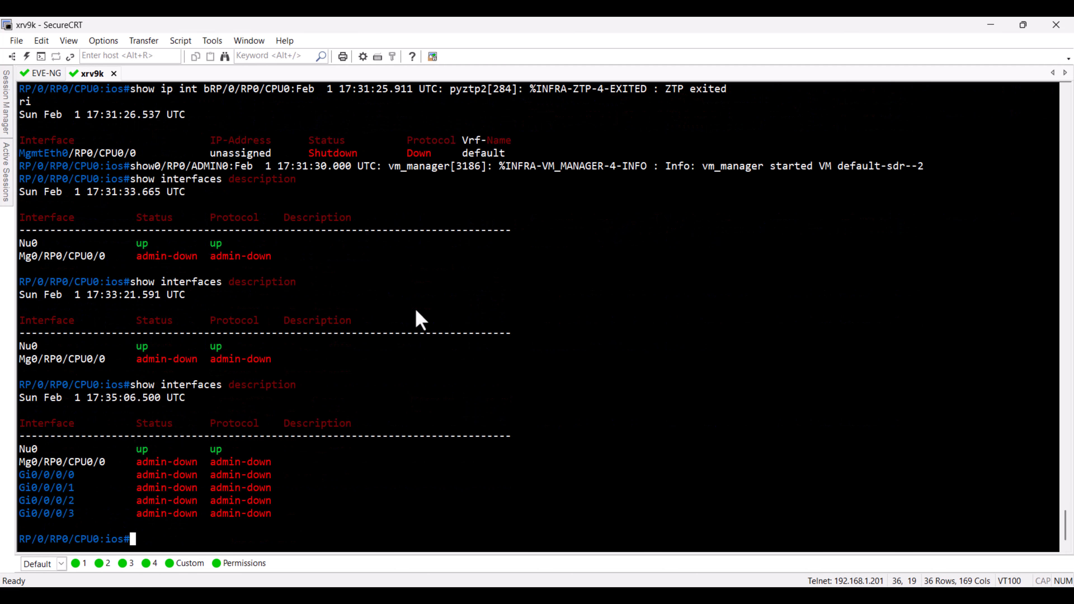
# Step: Enter configuration mode and enable interface gigabitEthernet 0/0/0/0 with no shutdown
pyautogui.write('configure t')
pyautogui.press('Return')
pyautogui.write('interfa')
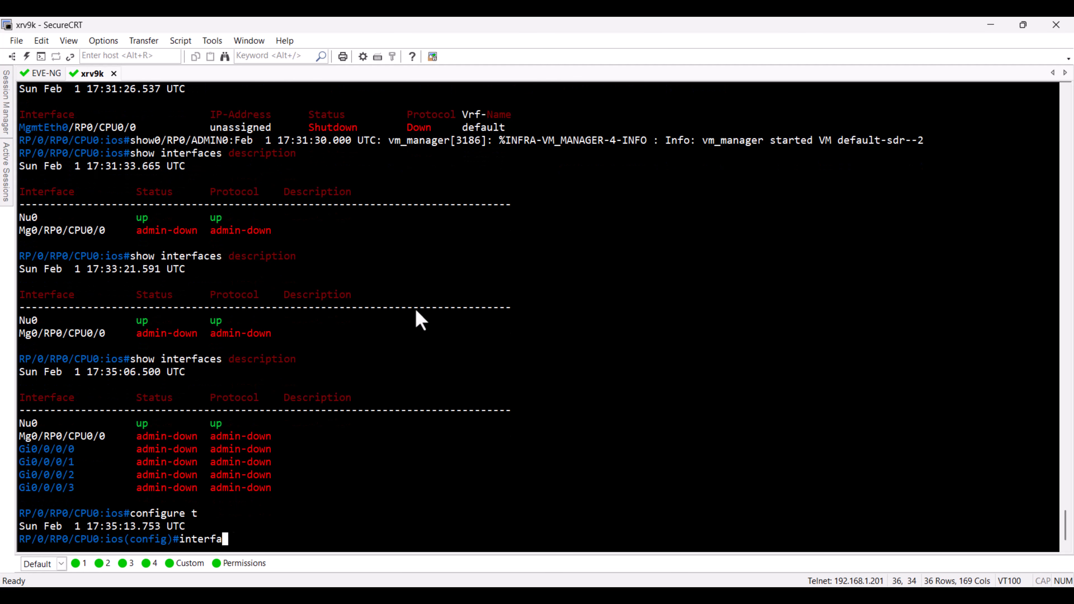
pyautogui.write('ce gigabitEthernet 0/0/0/0')
pyautogui.press('Return')
pyautogui.write('no shutdown')
pyautogui.press('Return')
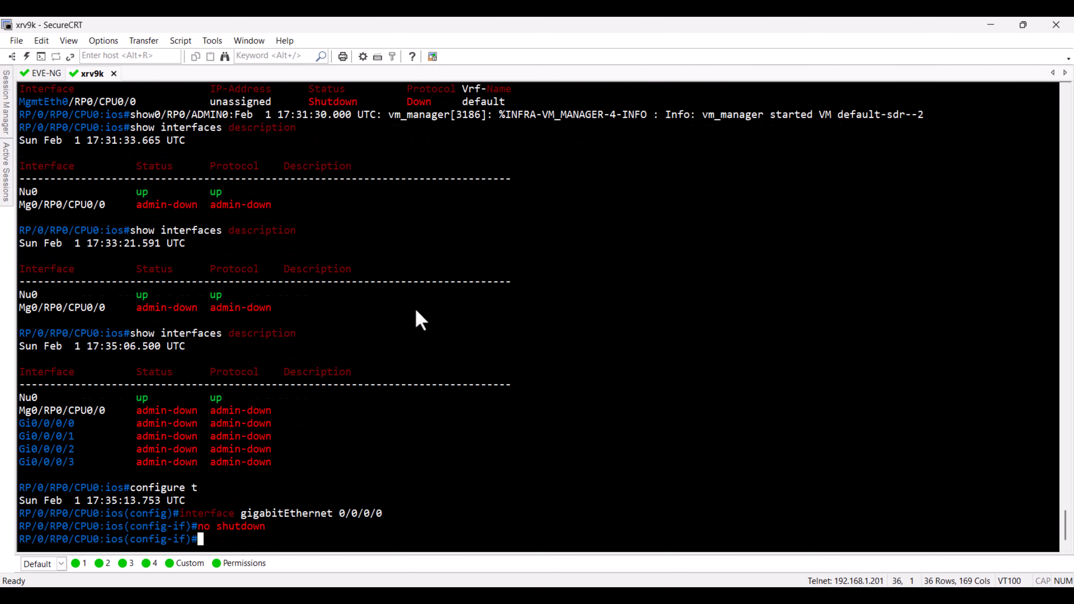
# Step: Commit the interface configuration on the xrv9k router and leave configuration mode with end
pyautogui.write('commit')
pyautogui.press('Return')
pyautogui.write('end')
pyautogui.press('Return')
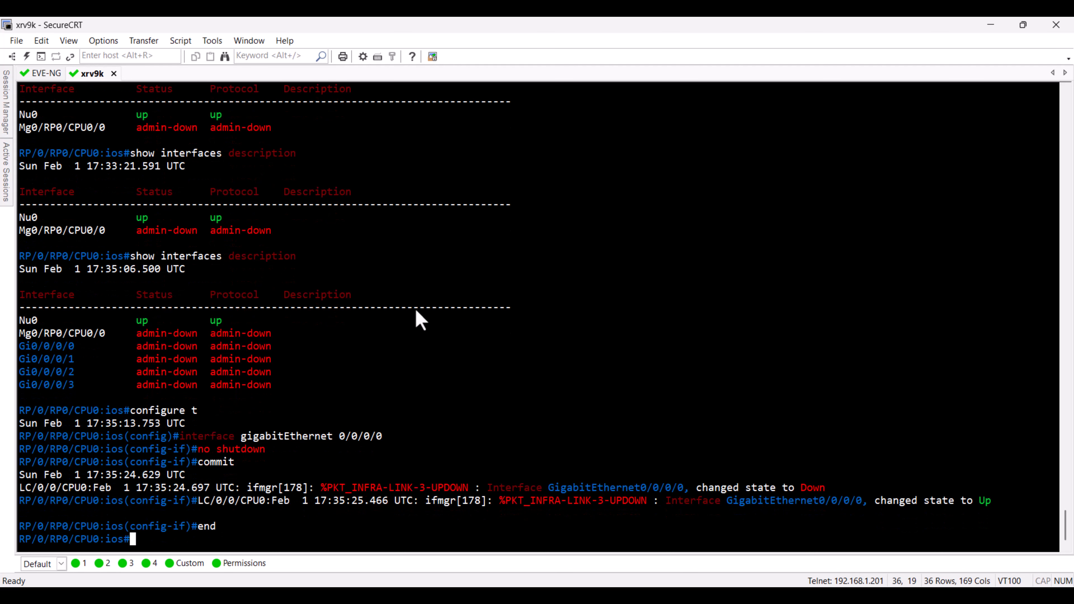
# Step: Check the state of the router's interfaces with show int description
pyautogui.write('show int description')
pyautogui.press('Return')
# Step: Exit the router console and close its session, stop the xrv9k node and close its EVE-NG lab
pyautogui.press('Return')
pyautogui.press('Return')
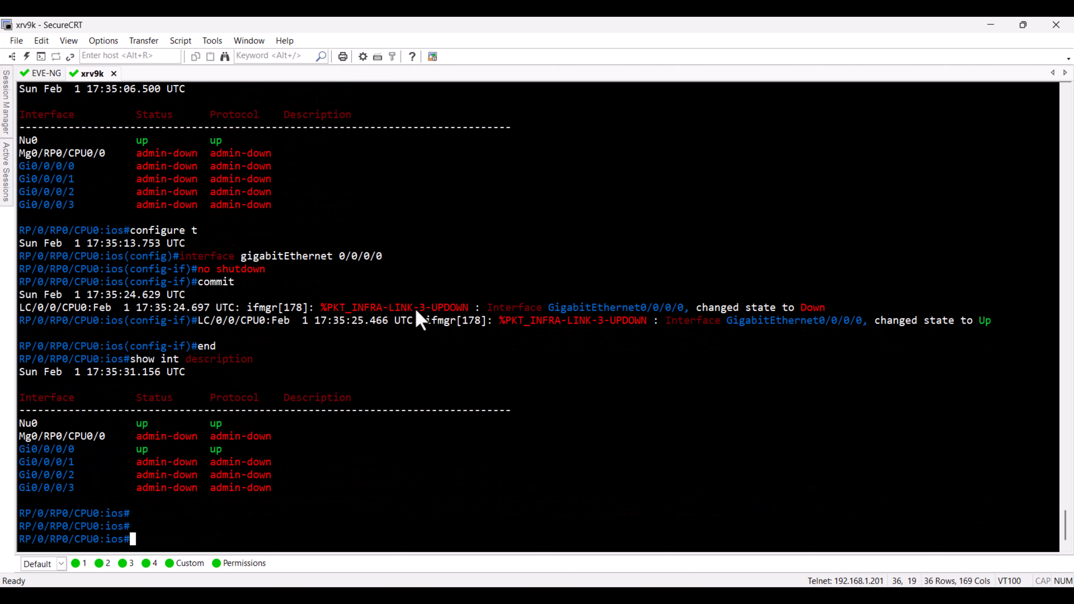
pyautogui.write('exit')
pyautogui.press('Return')
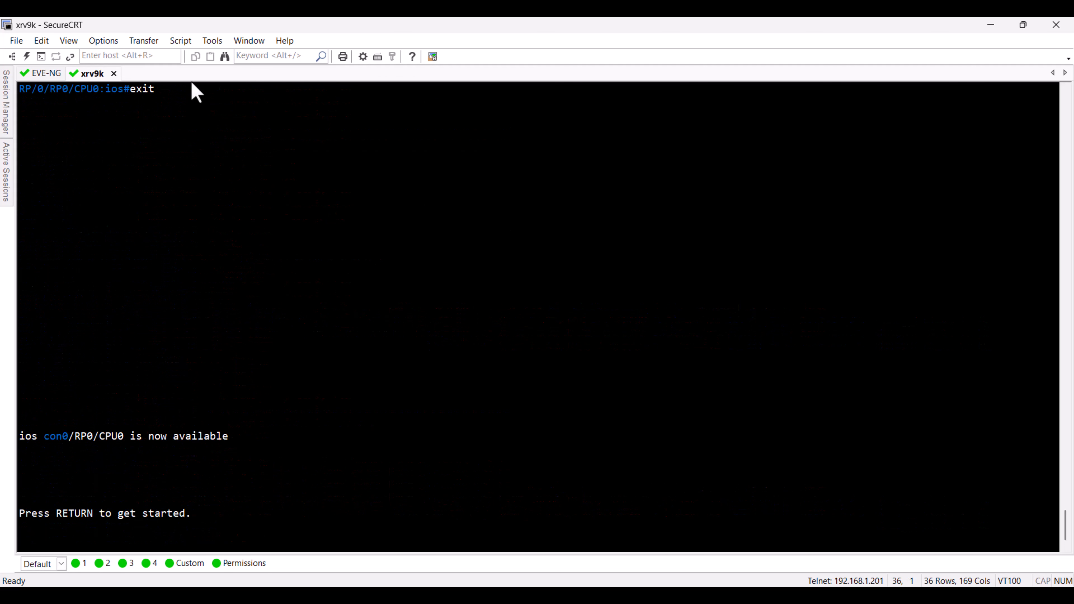
pyautogui.click(114, 73)
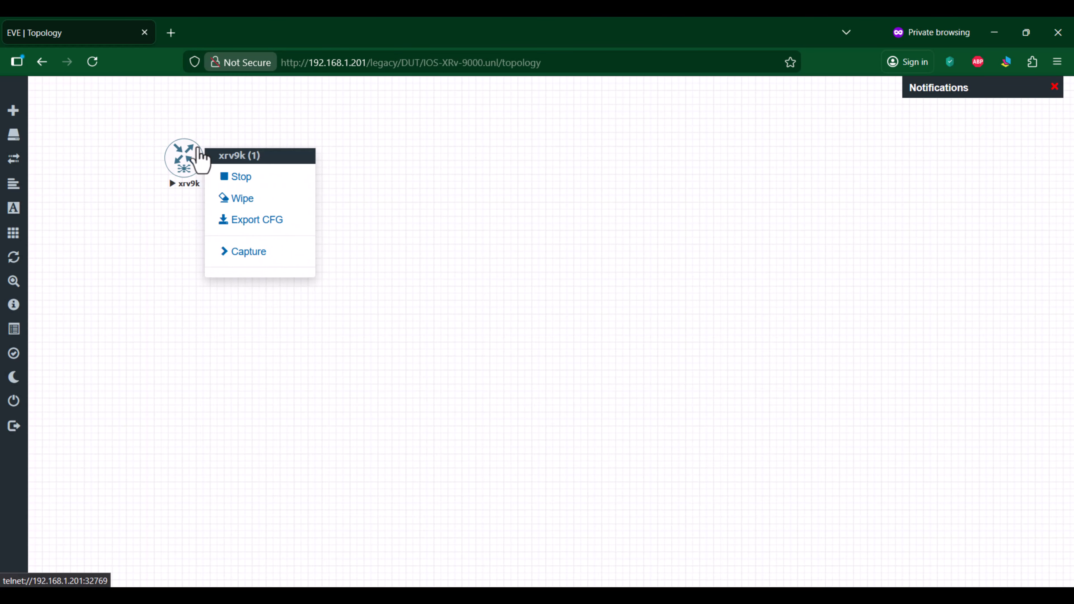
pyautogui.click(219, 177)
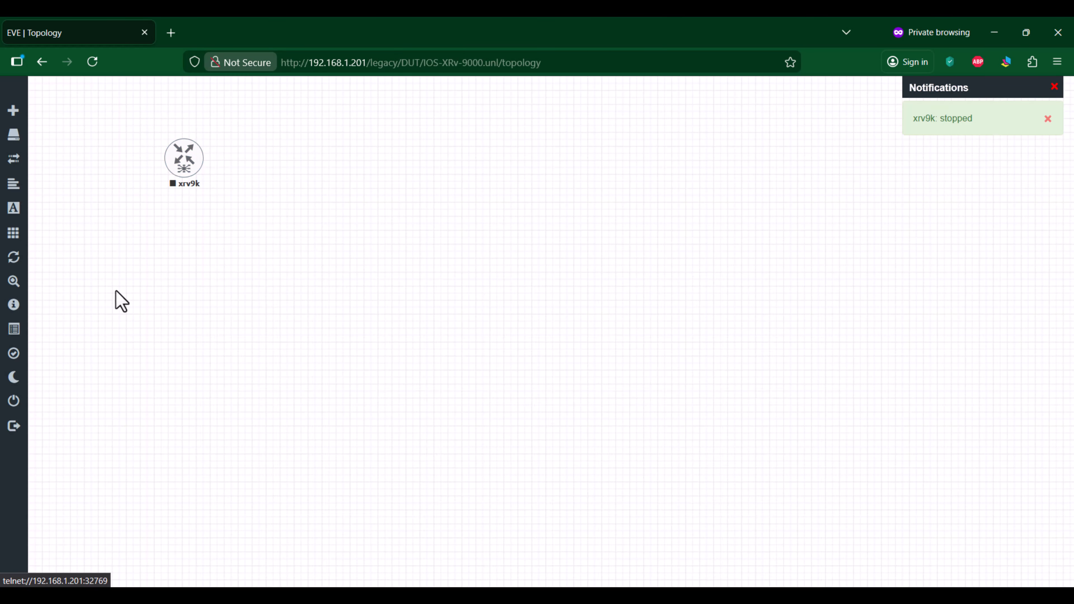
pyautogui.click(13, 403)
pyautogui.click(59, 205)
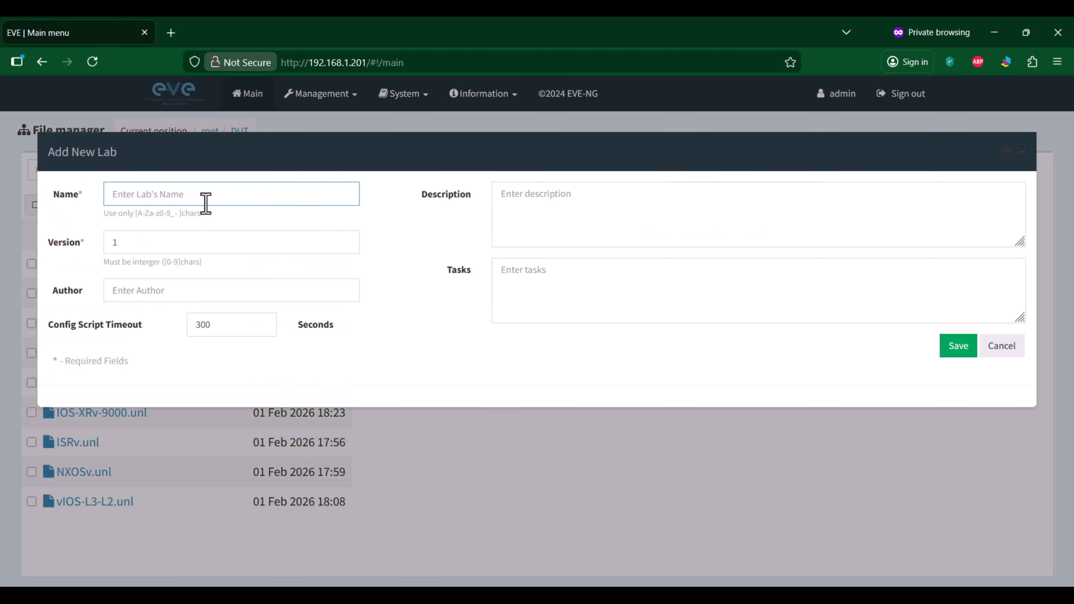
pyautogui.write('SDWAN')
pyautogui.click(956, 348)
pyautogui.click(994, 33)
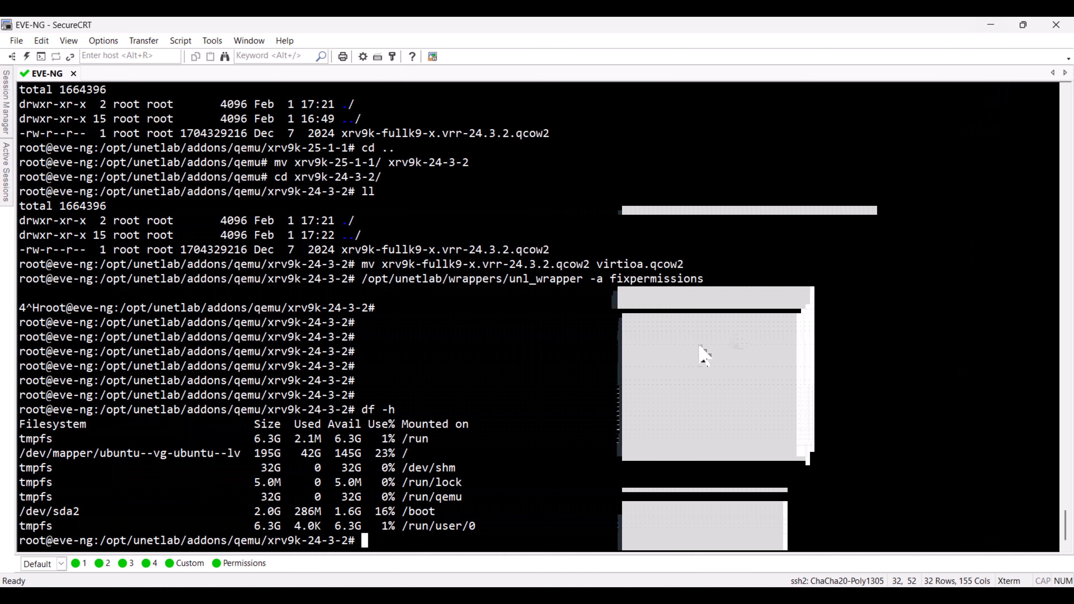
pyautogui.write('cd ..')
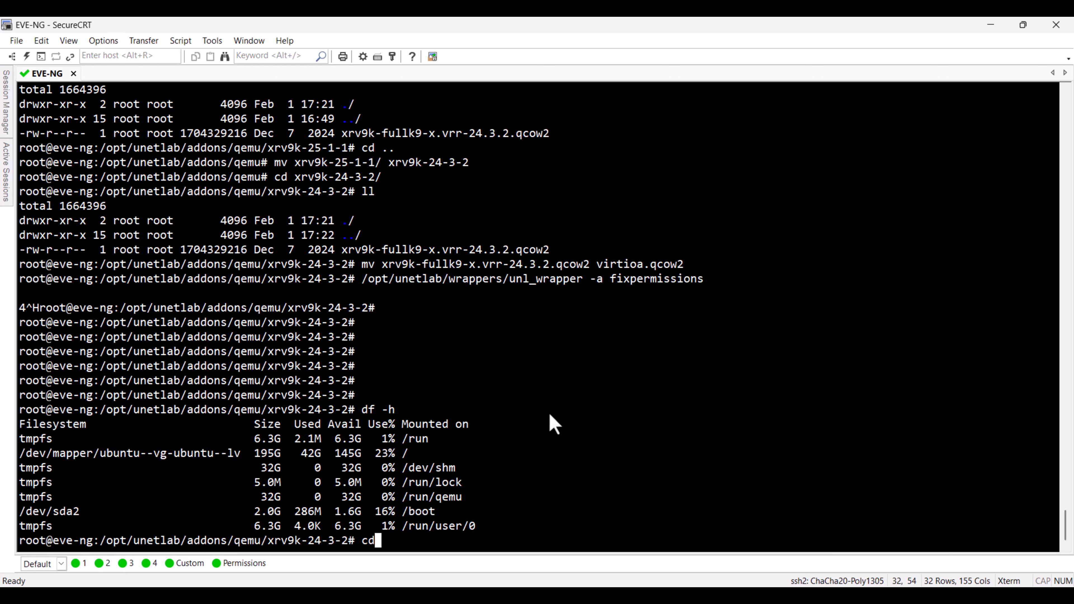
pyautogui.press('Return')
pyautogui.write('ll')
pyautogui.press('Return')
pyautogui.write('cd v')
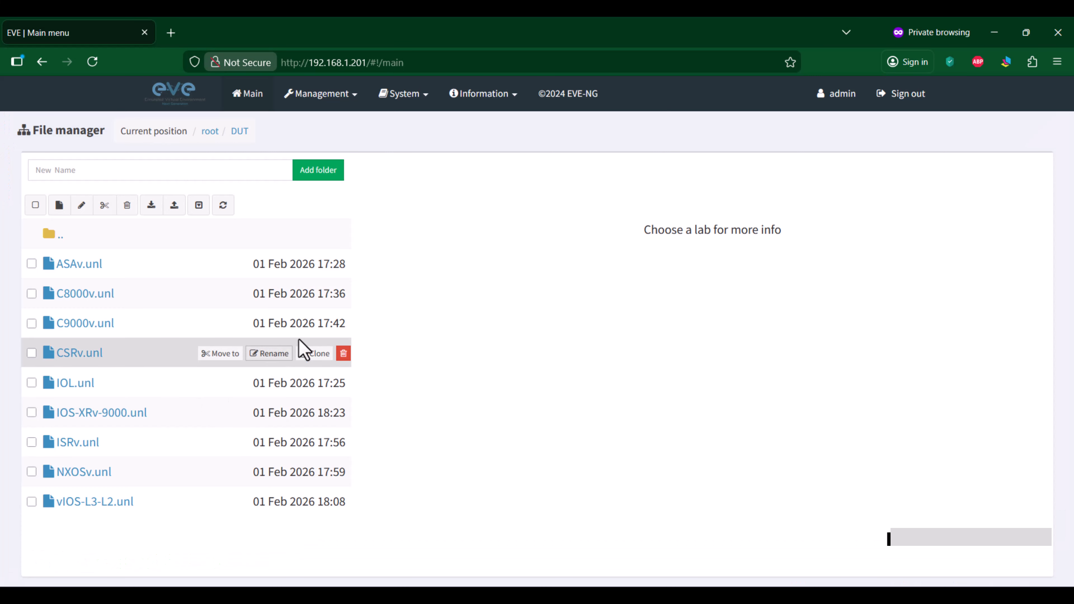
# Step: Create a new lab named SDWAN in the DUT folder
pyautogui.click(59, 204)
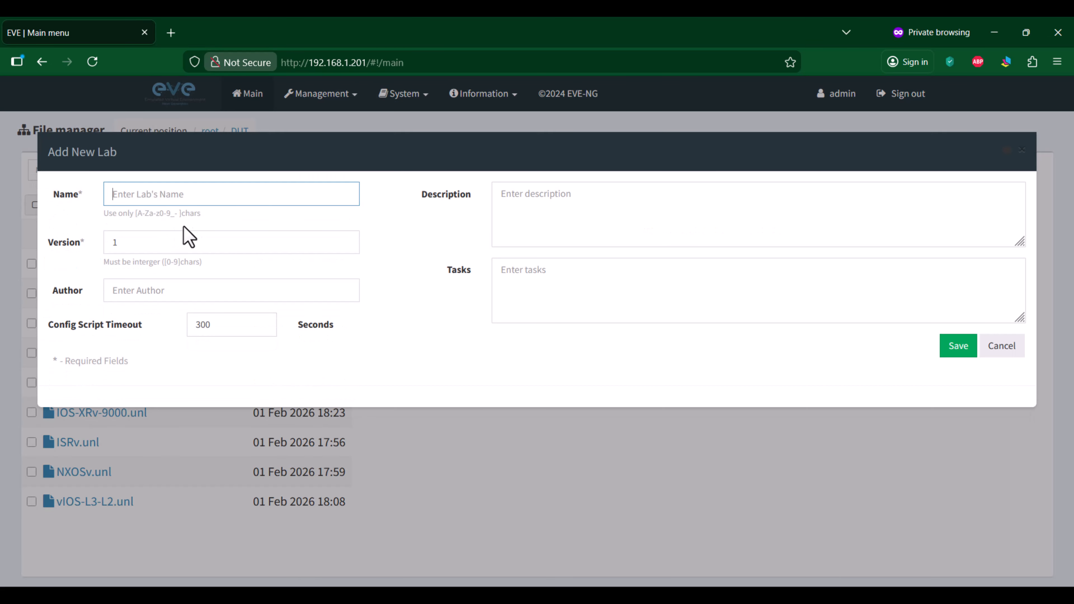
pyautogui.write('SDWA')
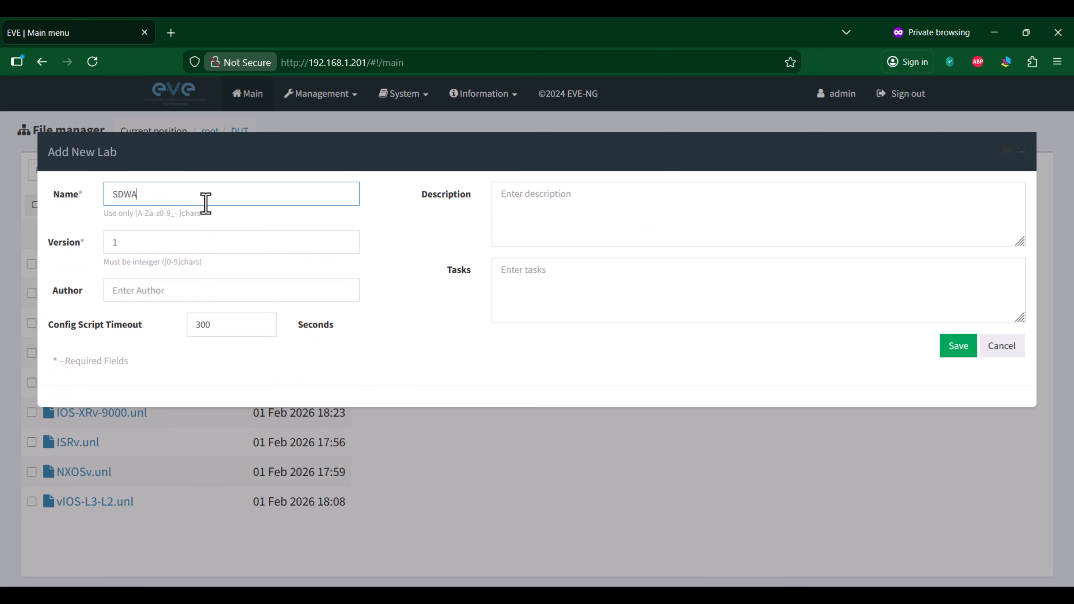
pyautogui.write('N')
pyautogui.click(965, 347)
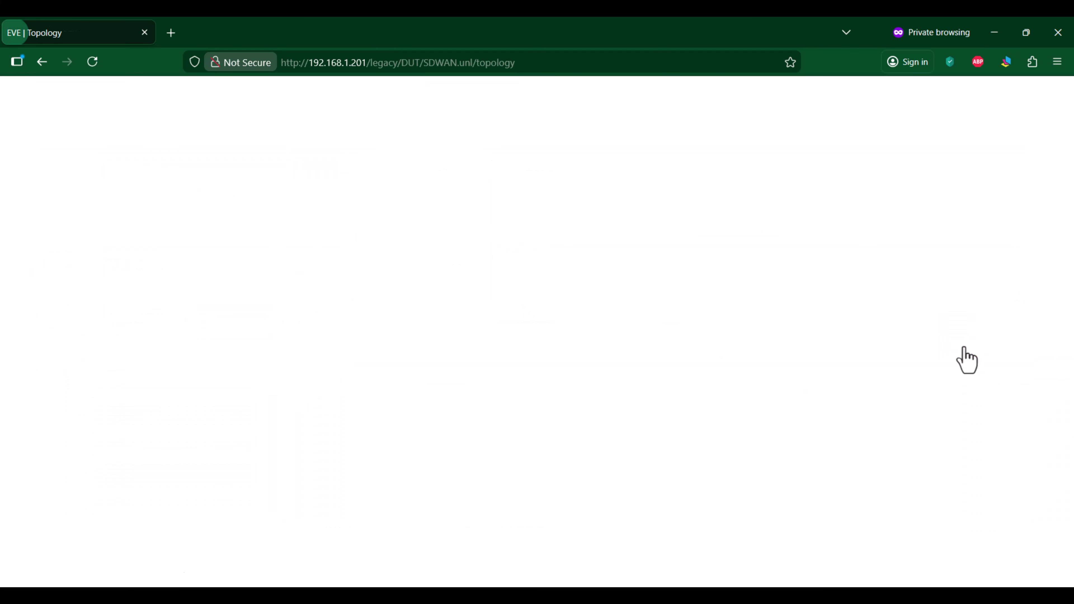
# Step: Switch to the EVE-NG session in SecureCRT, move up to the qemu directory and list its contents
pyautogui.click(994, 32)
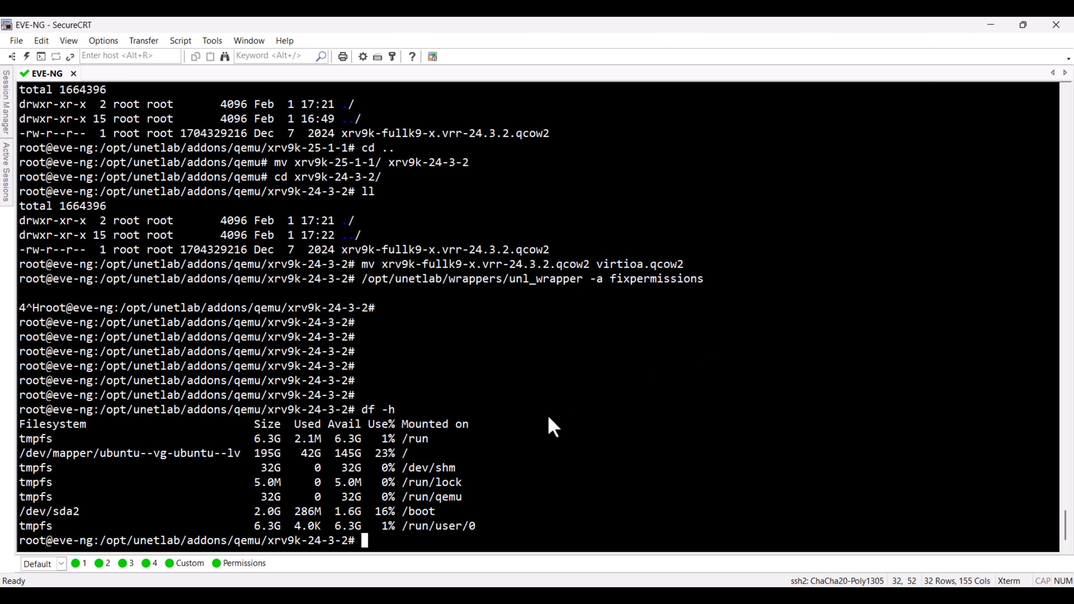
pyautogui.write('cd ..')
pyautogui.press('Return')
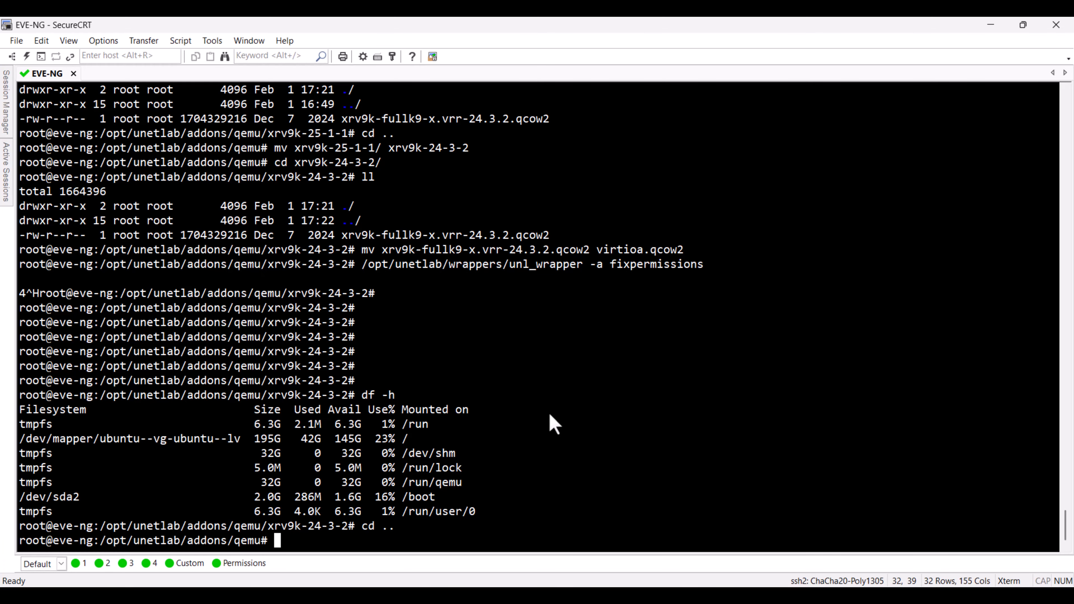
pyautogui.write('ll')
pyautogui.press('Return')
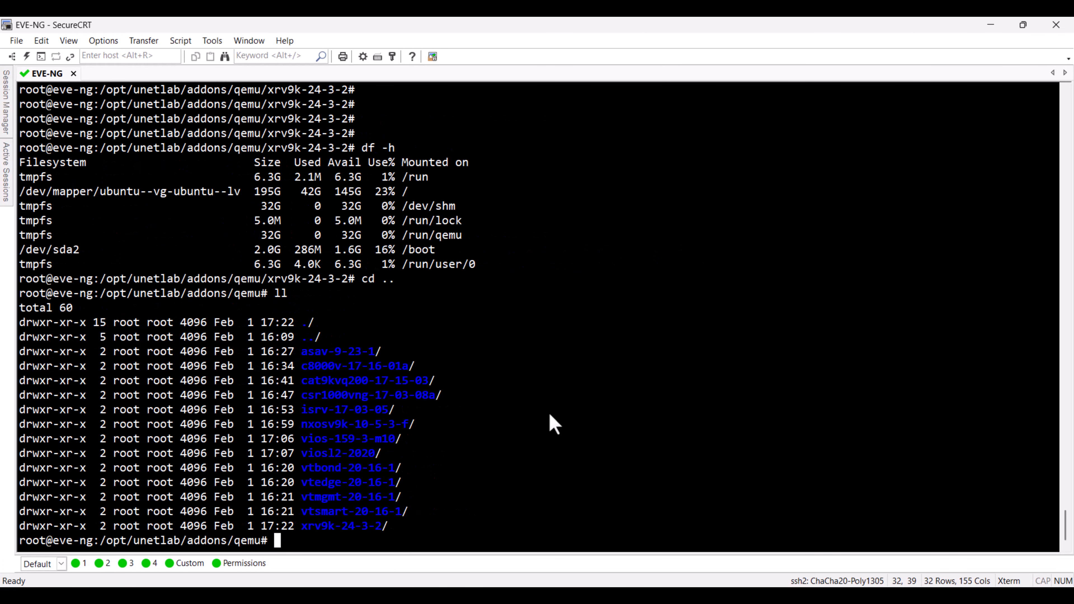
# Step: Change into the vtbond-20-16-1 directory and list its files
pyautogui.write('cd vtb')
pyautogui.press('Tab')
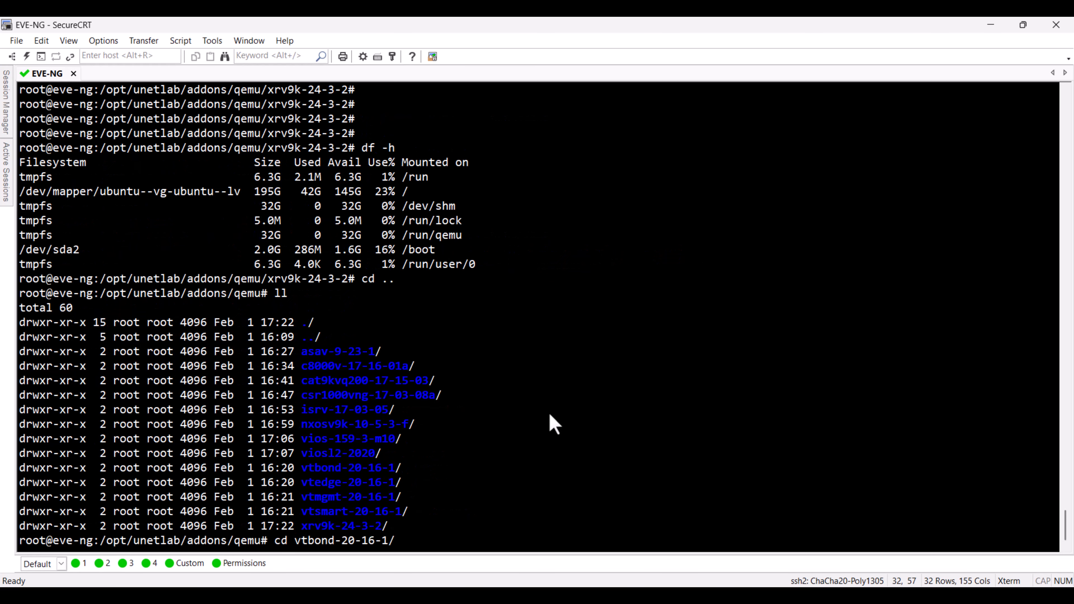
pyautogui.press('Return')
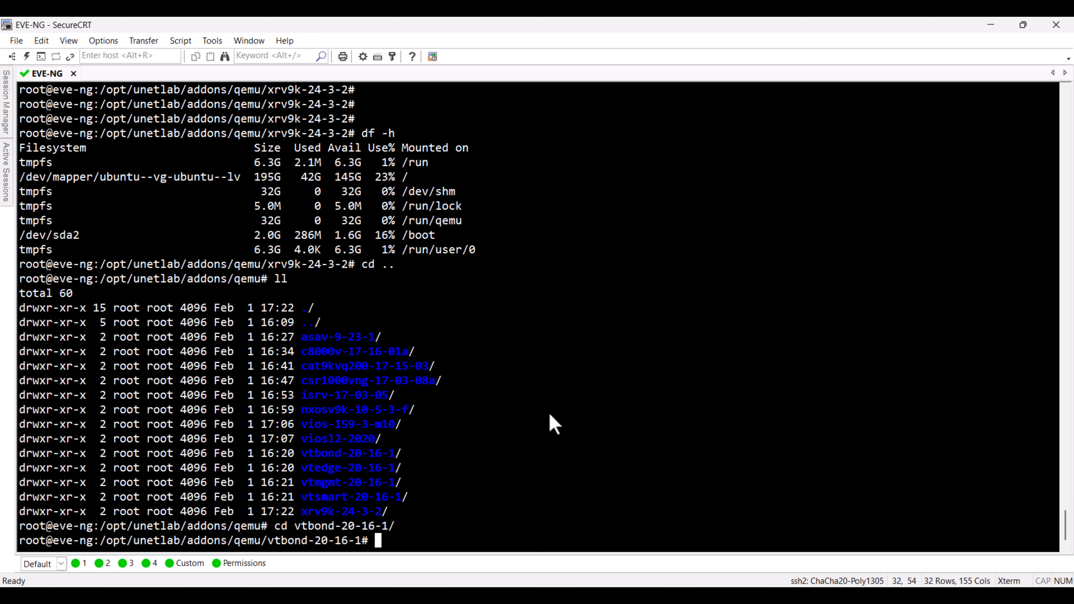
pyautogui.write('ll')
pyautogui.press('Return')
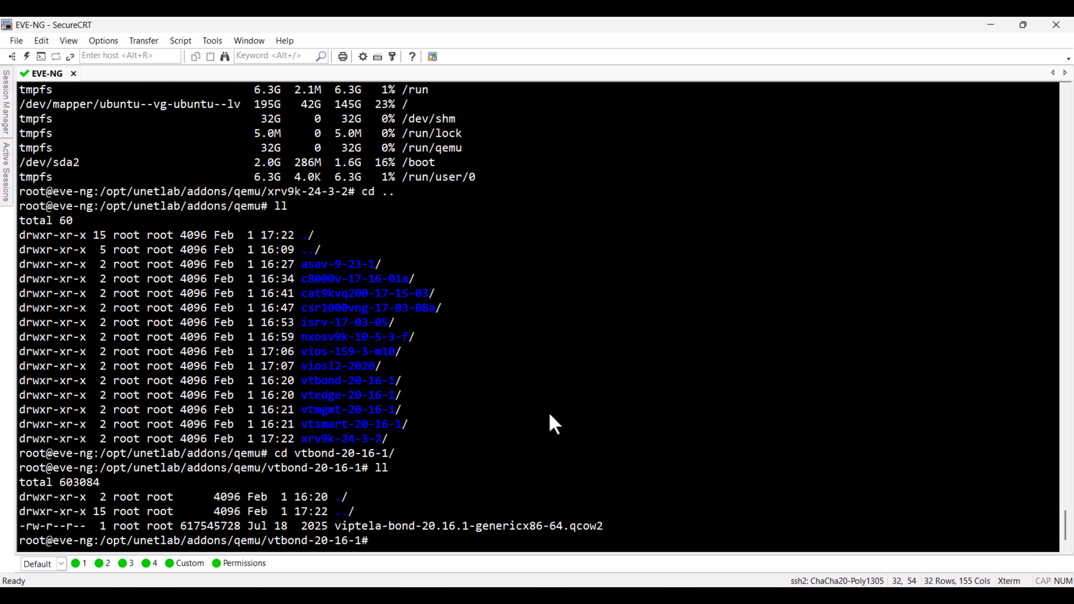
# Step: Rename viptela-bond-20.16.1-genericx86-64.qcow2 in the vtbond directory to virtioa.qcow2 with mv
pyautogui.write('mv vi')
pyautogui.press('Tab')
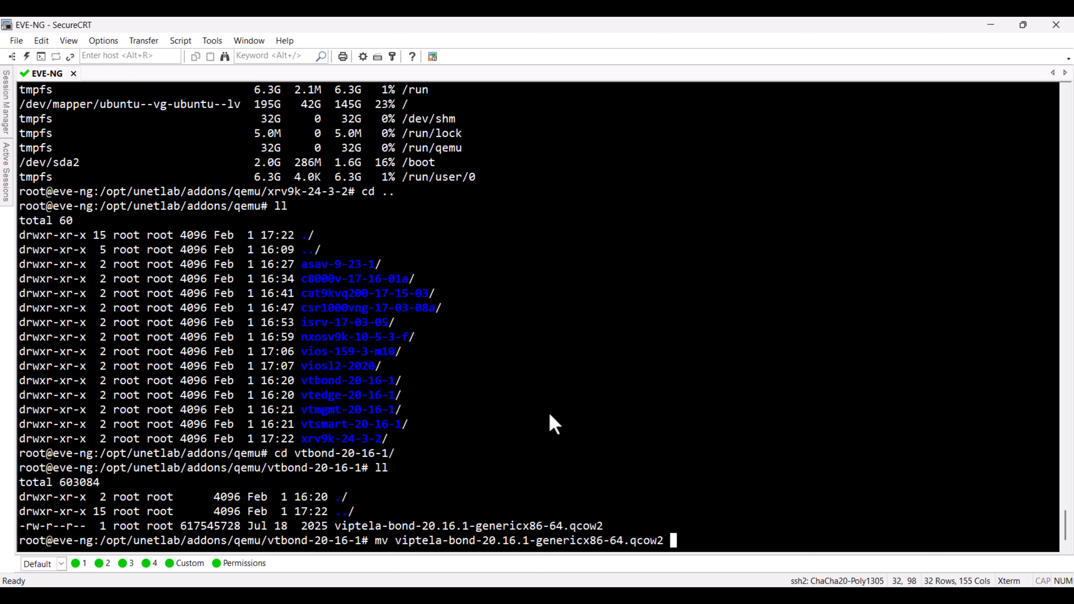
pyautogui.write('virtioa.qcow2')
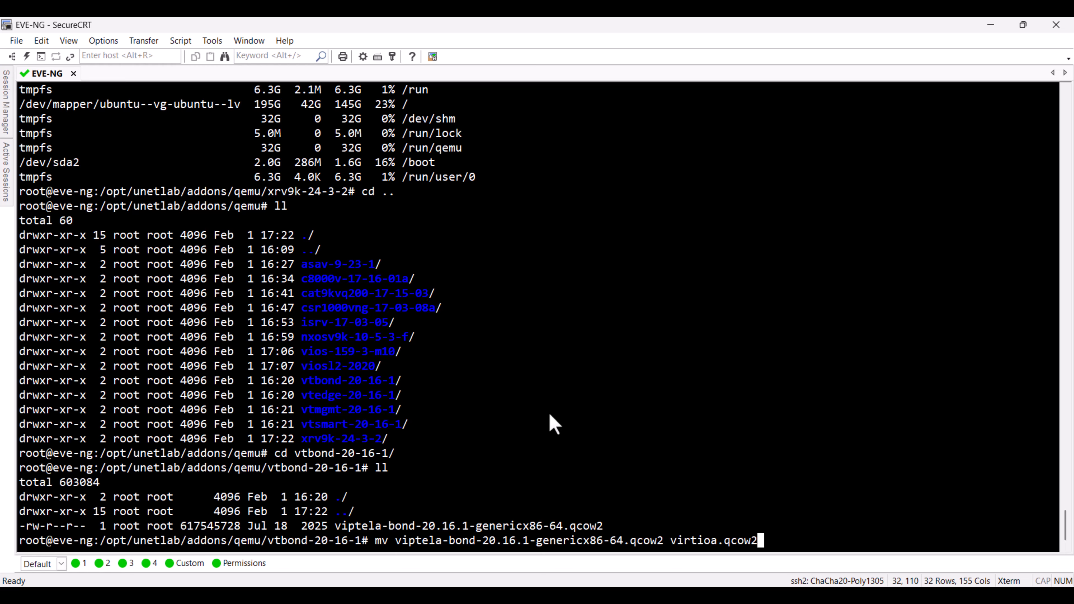
pyautogui.press('Return')
# Step: Go back up to the qemu directory, change into vtedge-20-16-1 and list its files
pyautogui.write('cd ..')
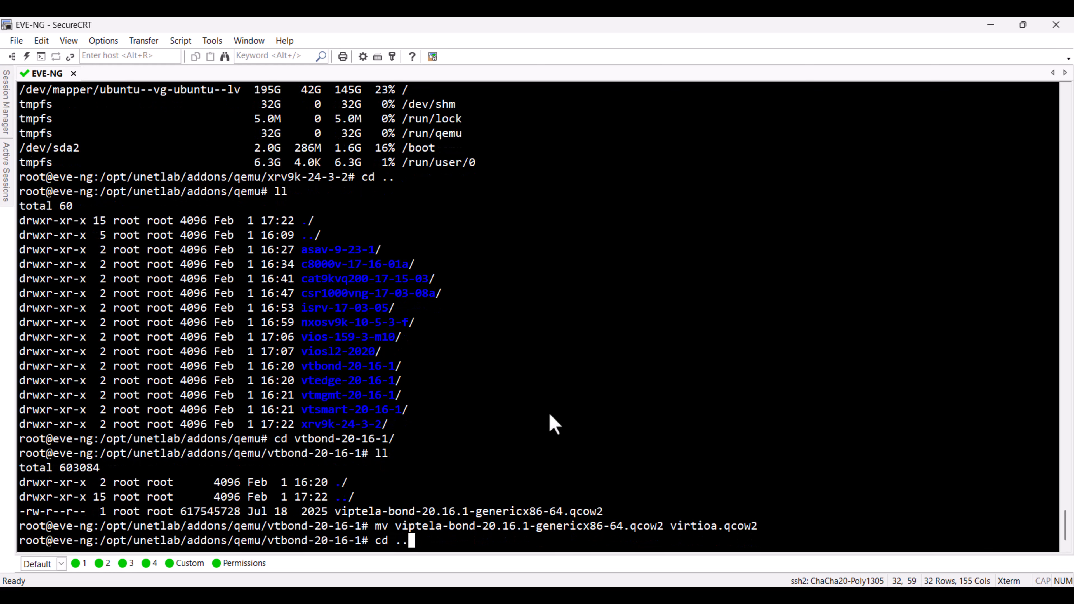
pyautogui.press('Return')
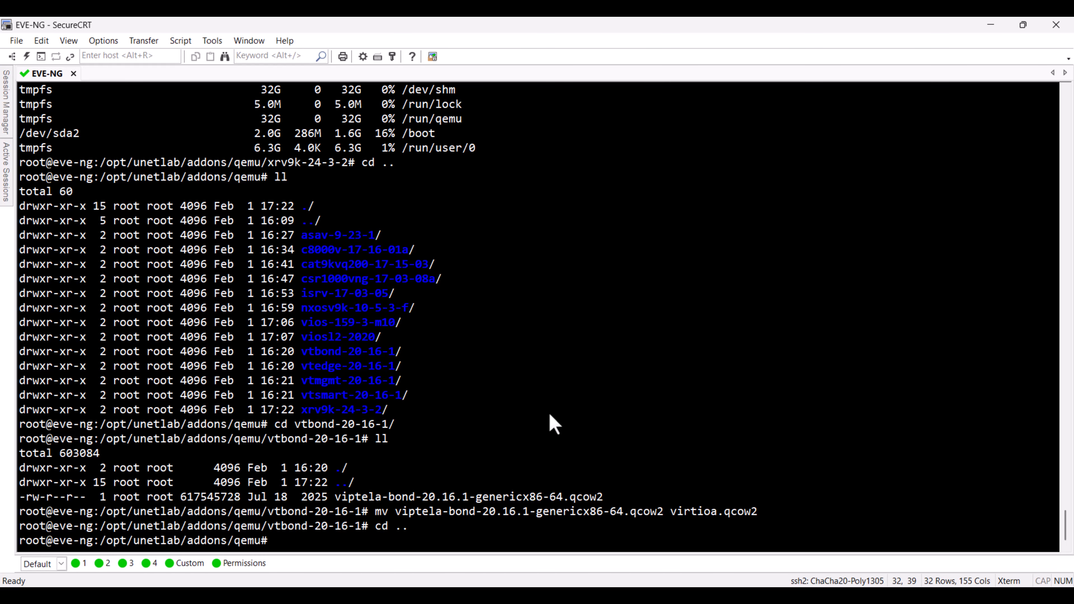
pyautogui.write('cd vtedge-20-16-1/')
pyautogui.press('Return')
pyautogui.write('ll')
pyautogui.press('Return')
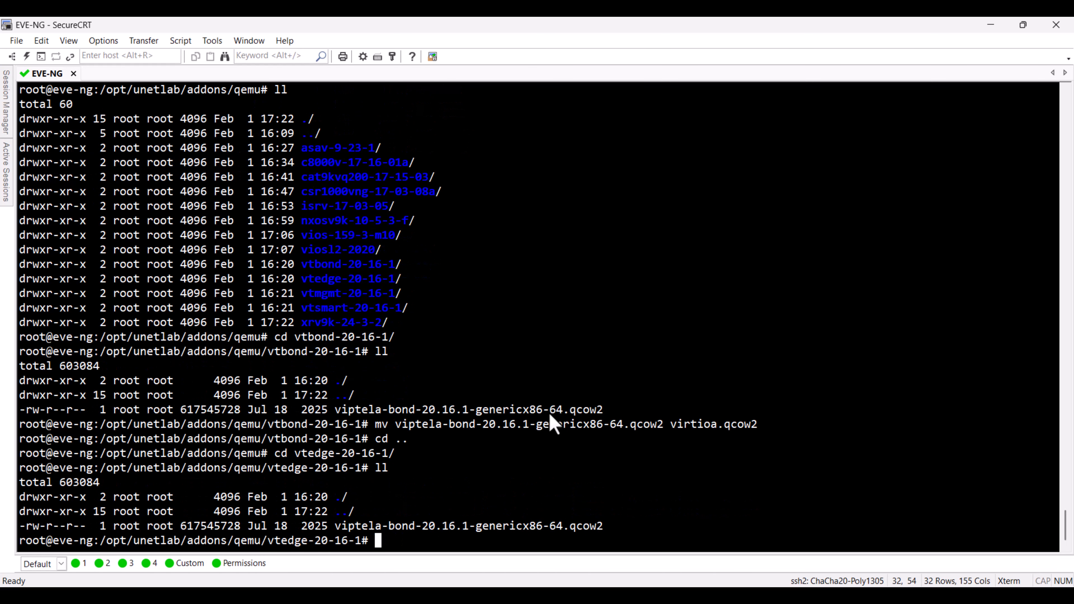
# Step: Rename viptela-bond-20.16.1-genericx86-64.qcow2 in the vtedge directory to virtioa.qcow2 with mv
pyautogui.write('mv v')
pyautogui.press('Tab')
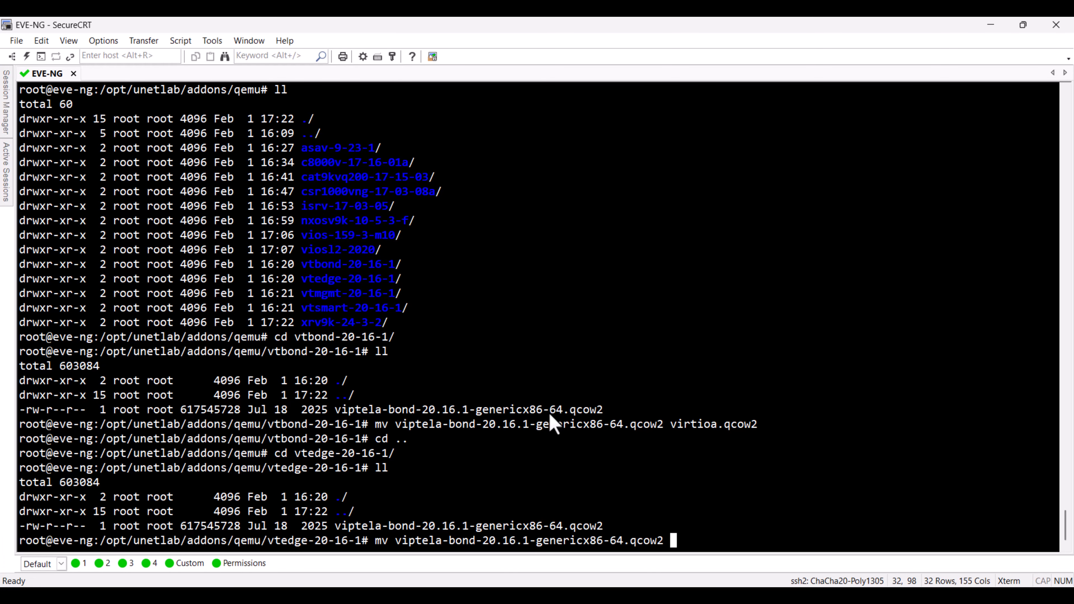
pyautogui.write('virtioa.qcow2')
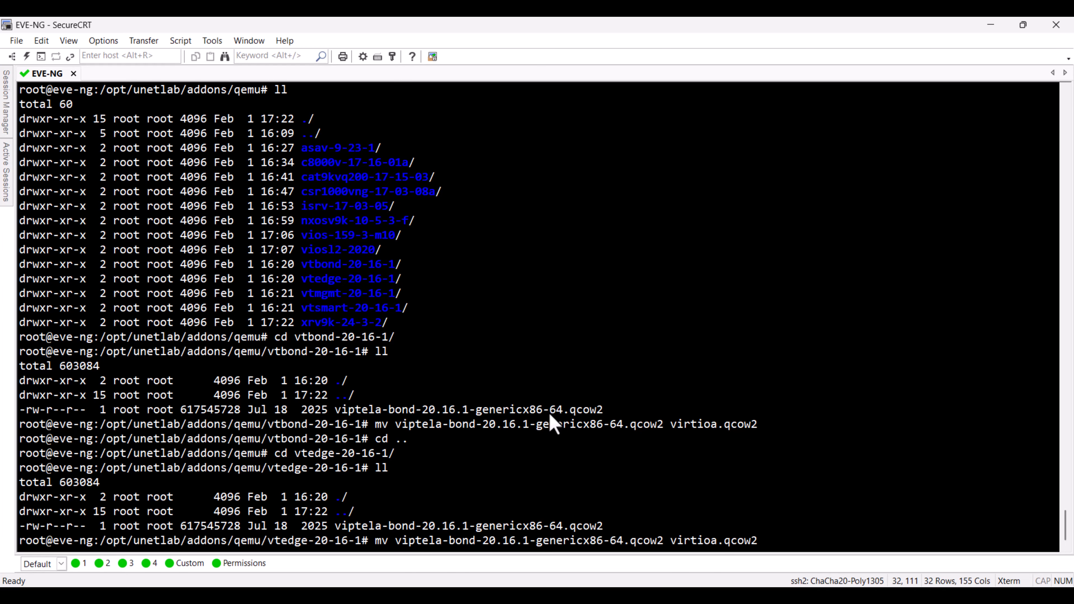
pyautogui.press('Return')
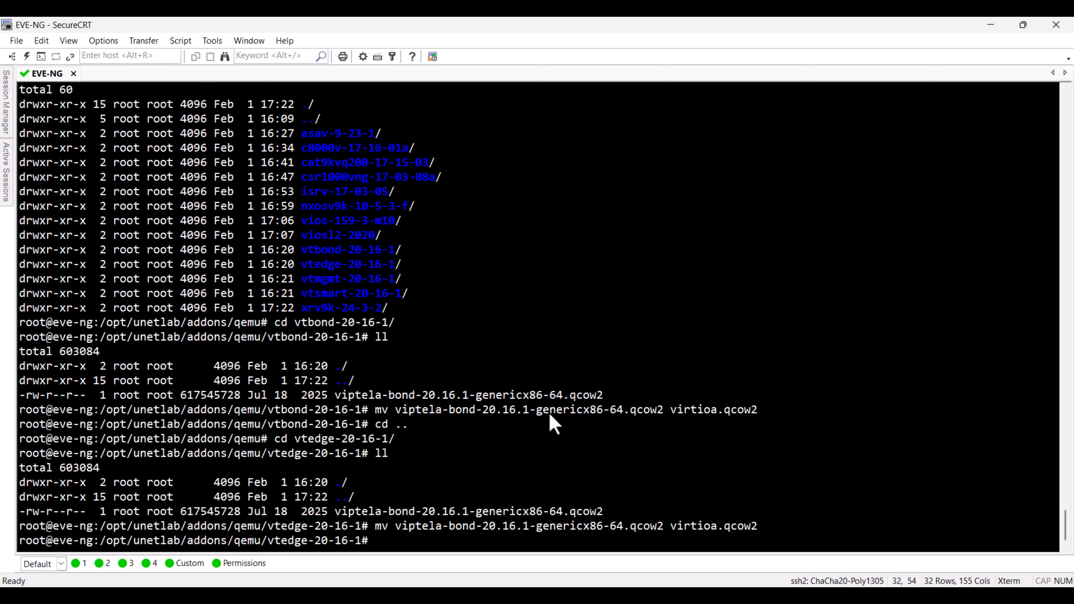
# Step: Go back up to the qemu directory, change into vtsmart-20-16-1 and list its files
pyautogui.write('cd ..')
pyautogui.press('Return')
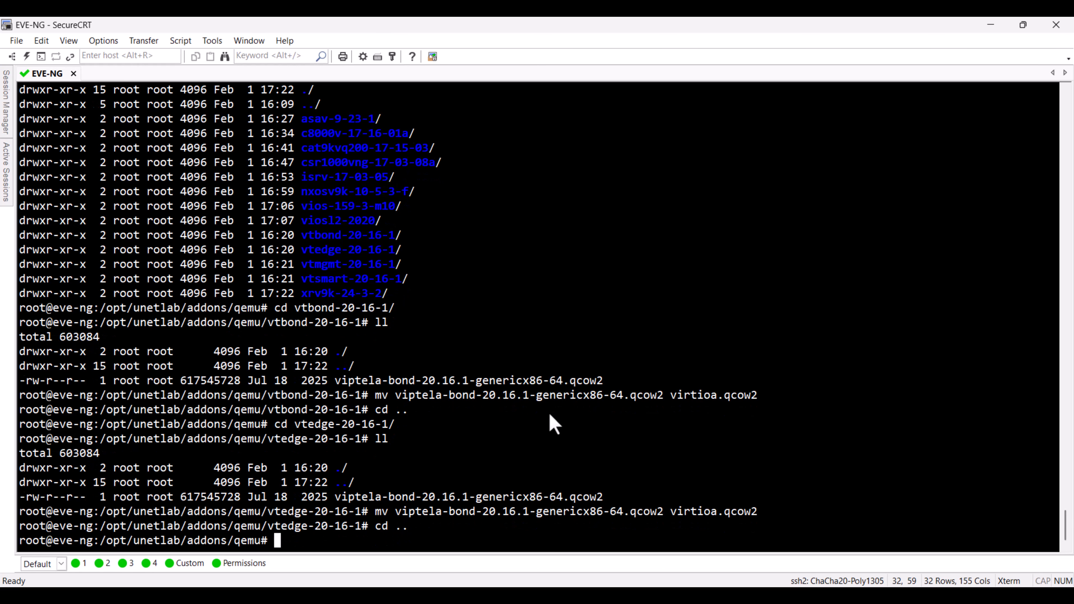
pyautogui.write('cd vts')
pyautogui.press('Tab')
pyautogui.press('Return')
pyautogui.write('ll')
pyautogui.press('Return')
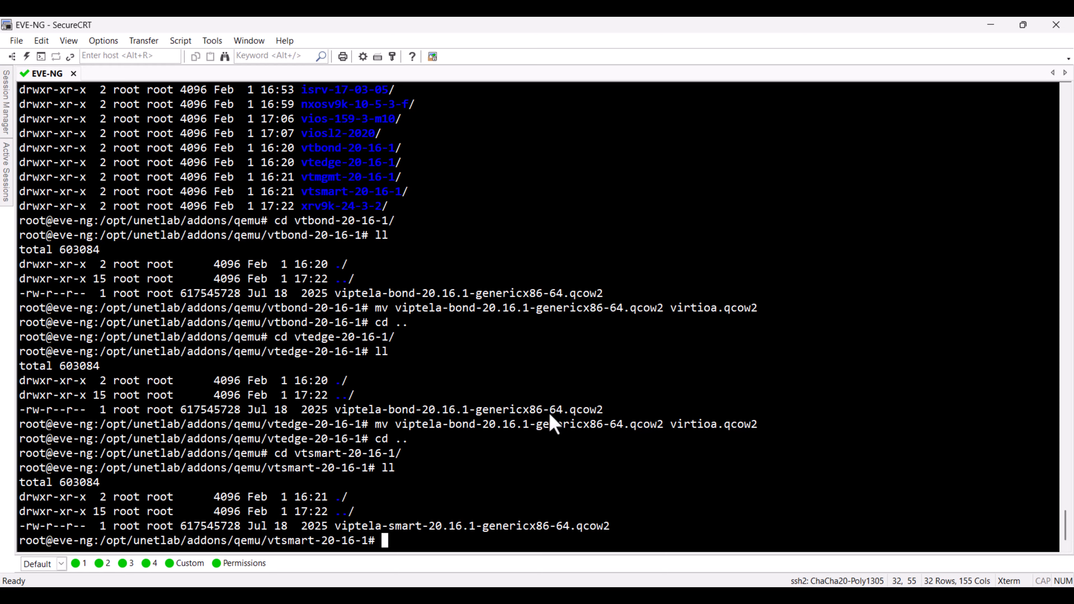
# Step: Rename viptela-smart-20.16.1-genericx86-64.qcow2 in the vtsmart directory to virtioa.qcow2 with mv
pyautogui.write('mv v')
pyautogui.press('Tab')
pyautogui.write('virtio')
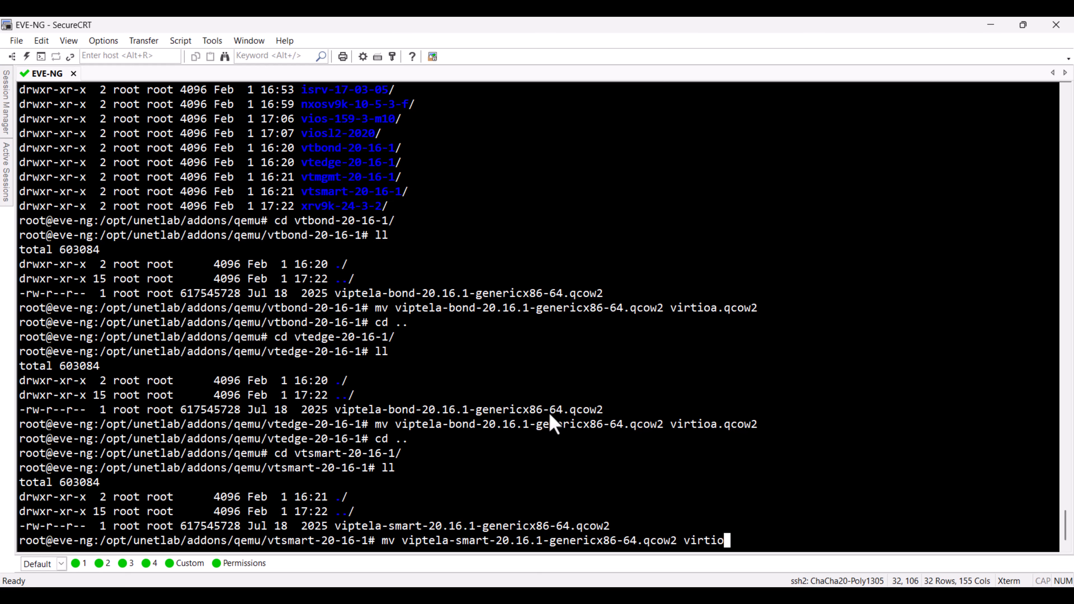
pyautogui.write('a.qc')
pyautogui.press('BackSpace')
pyautogui.press('BackSpace')
pyautogui.write('qcow2')
pyautogui.press('Return')
# Step: Go back up to the qemu directory, change into vtmgmt-20-16-1 and list its files
pyautogui.write('cd ')
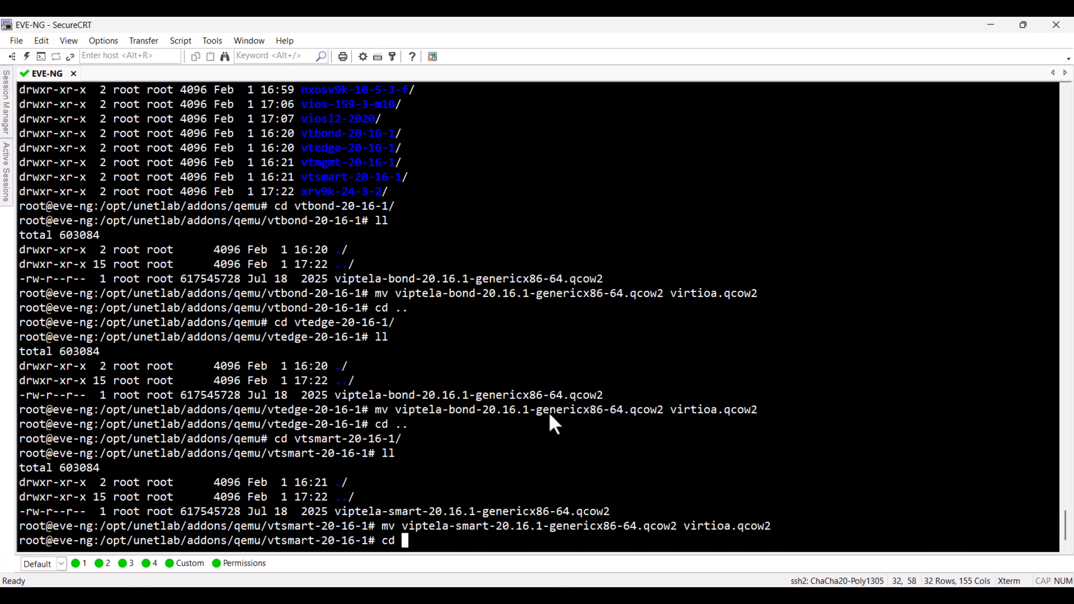
pyautogui.write('..')
pyautogui.press('Return')
pyautogui.write('cd ')
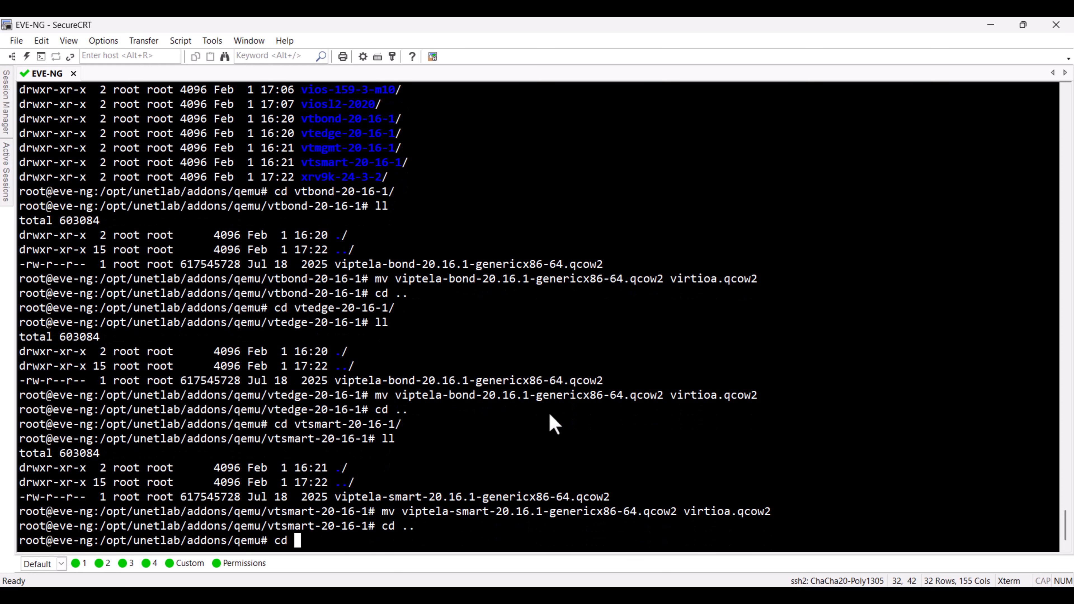
pyautogui.write('vtmgmt-20-16-1/')
pyautogui.press('Return')
pyautogui.write('ll')
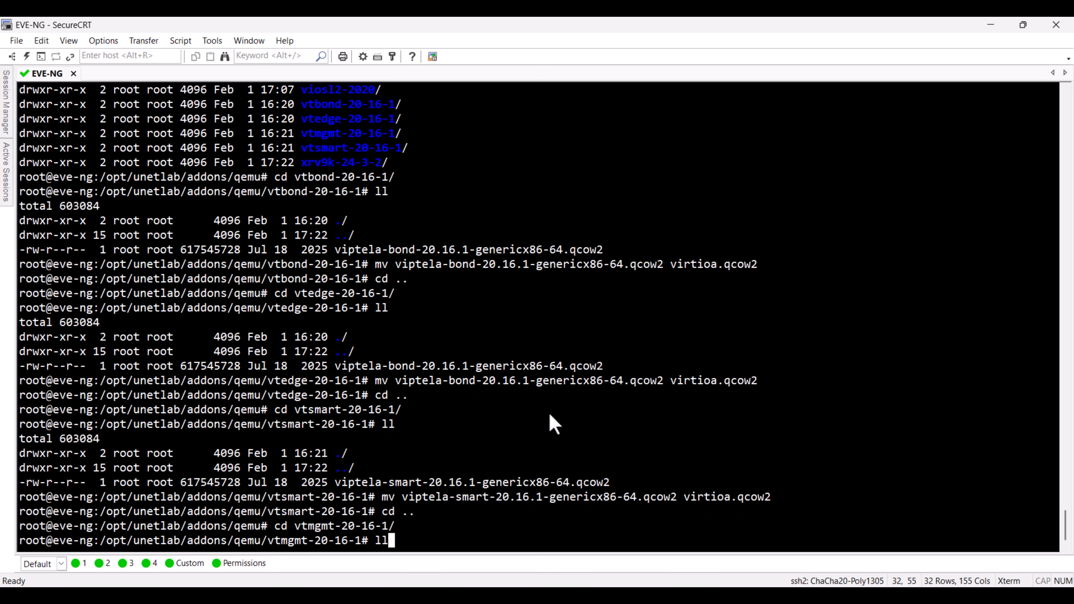
pyautogui.press('Return')
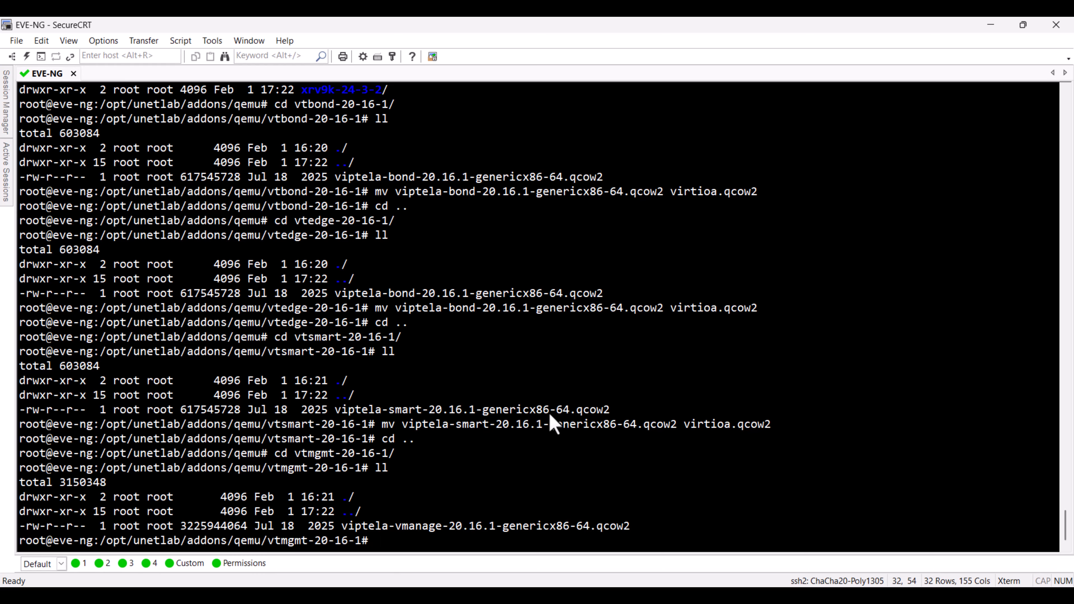
# Step: Rename viptela-vmanage-20.16.1-genericx86-64.qcow2 in the vtmgmt directory to virtioa.qcow2 with mv
pyautogui.write('mv viptela-vmanage-20.16.1-genericx86-64.qcow2 vi')
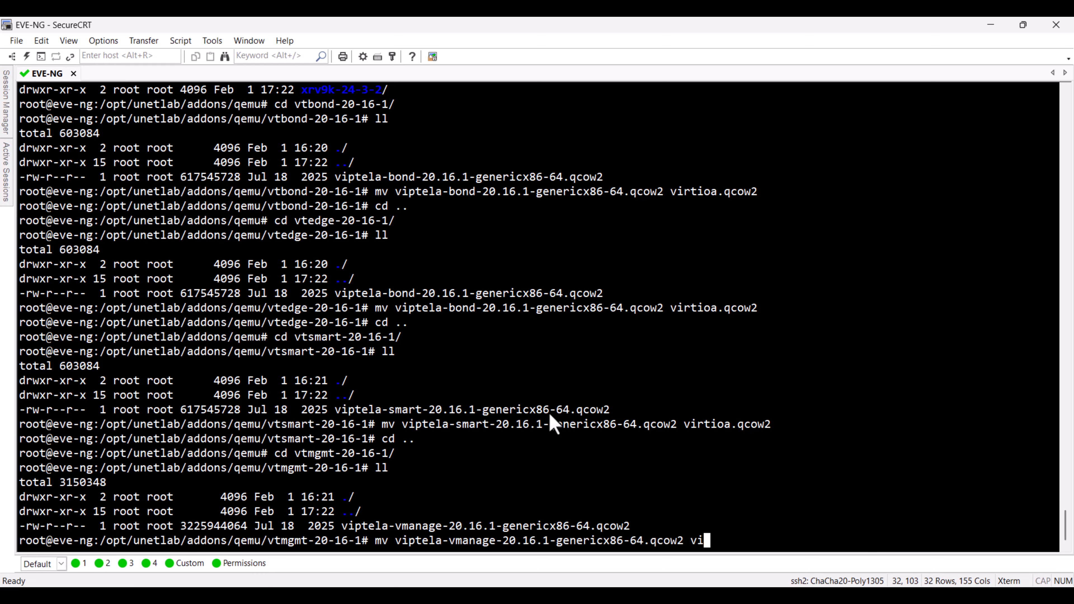
pyautogui.write('rtioa.qcow2')
pyautogui.press('Return')
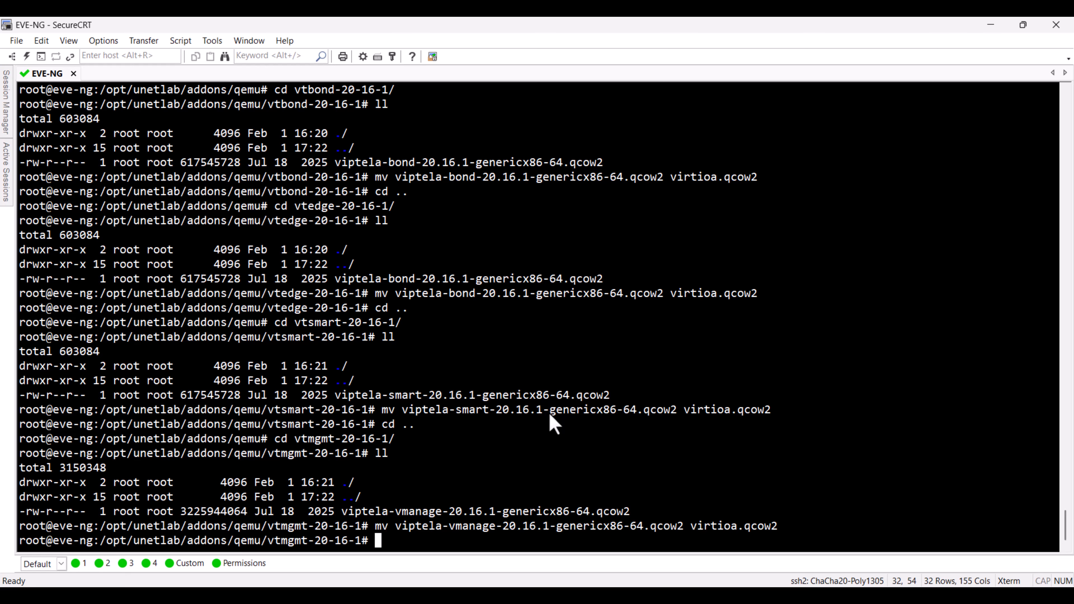
# Step: Try to create a qcow2 disk named virtiob.qcow2 in the vtmgmt directory using /opt/qemu/bin/qemu-img create, without a size
pyautogui.press('Return')
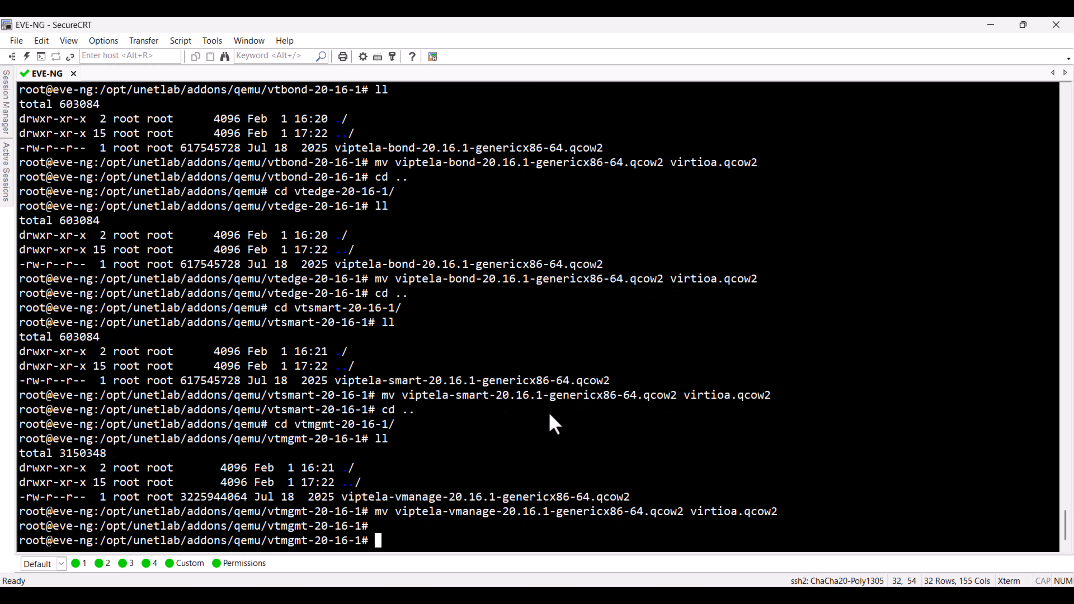
pyautogui.write('/opt/qemu/')
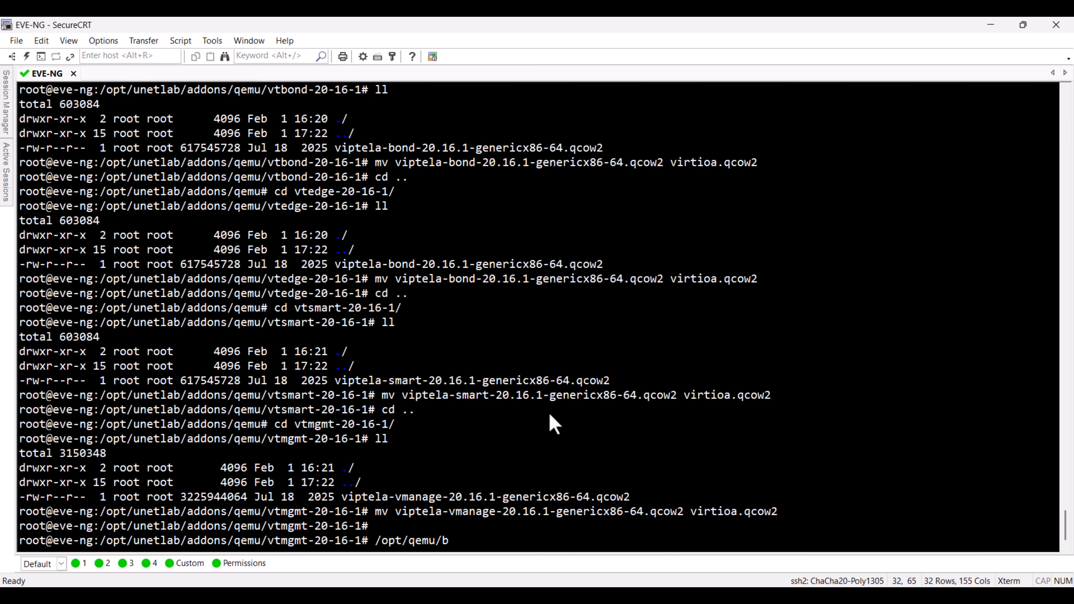
pyautogui.write('b')
pyautogui.press('Tab')
pyautogui.write('q')
pyautogui.press('Tab')
pyautogui.write('i')
pyautogui.write('mu-i')
pyautogui.press('Tab')
pyautogui.write('create')
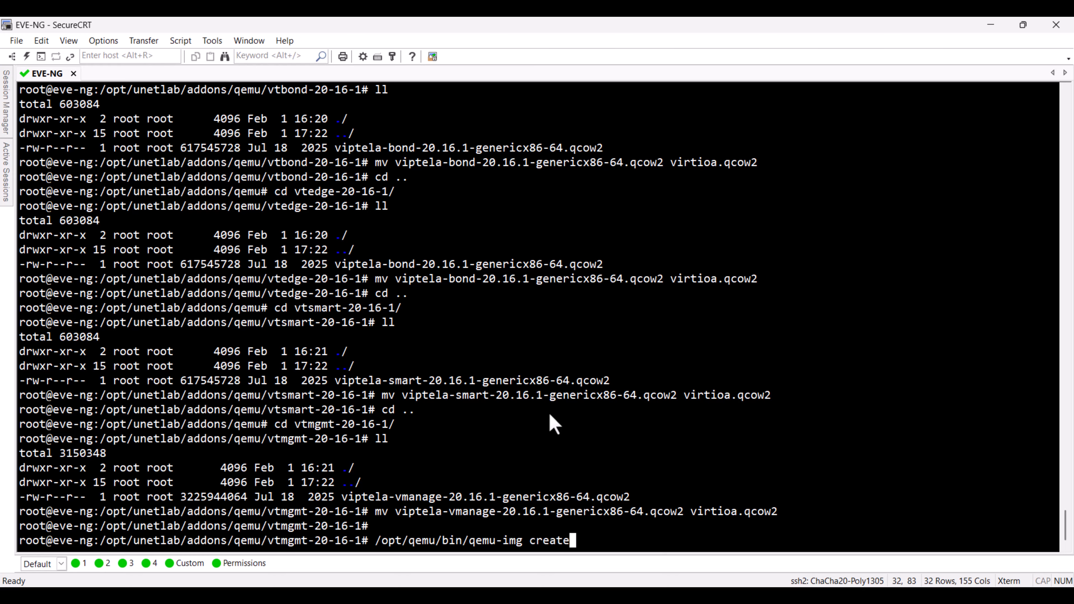
pyautogui.write(' -f qcow2 v')
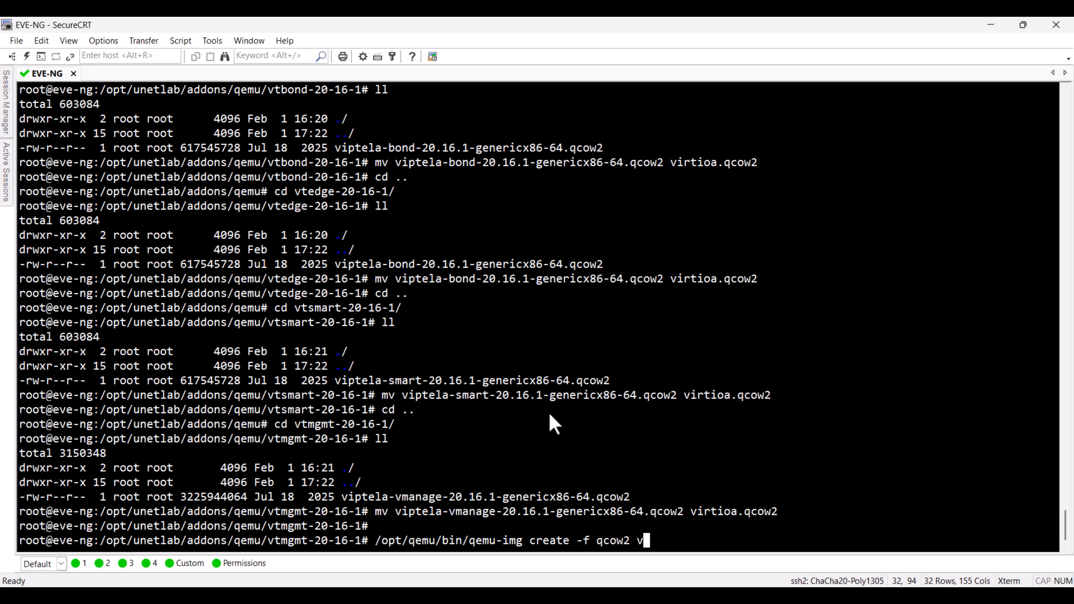
pyautogui.write('irtiob.qcow2')
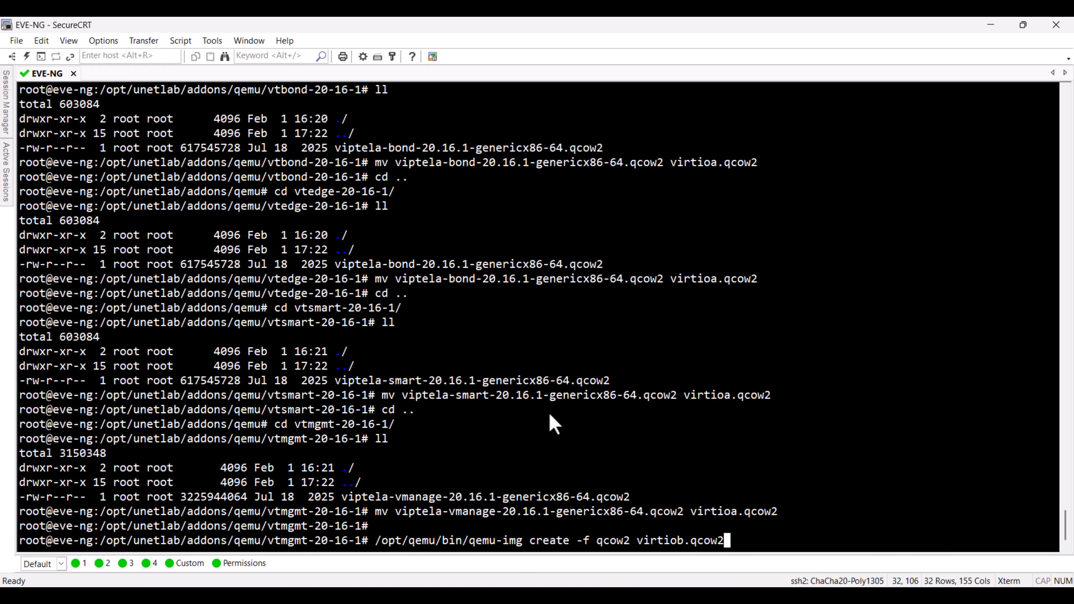
pyautogui.press('Return')
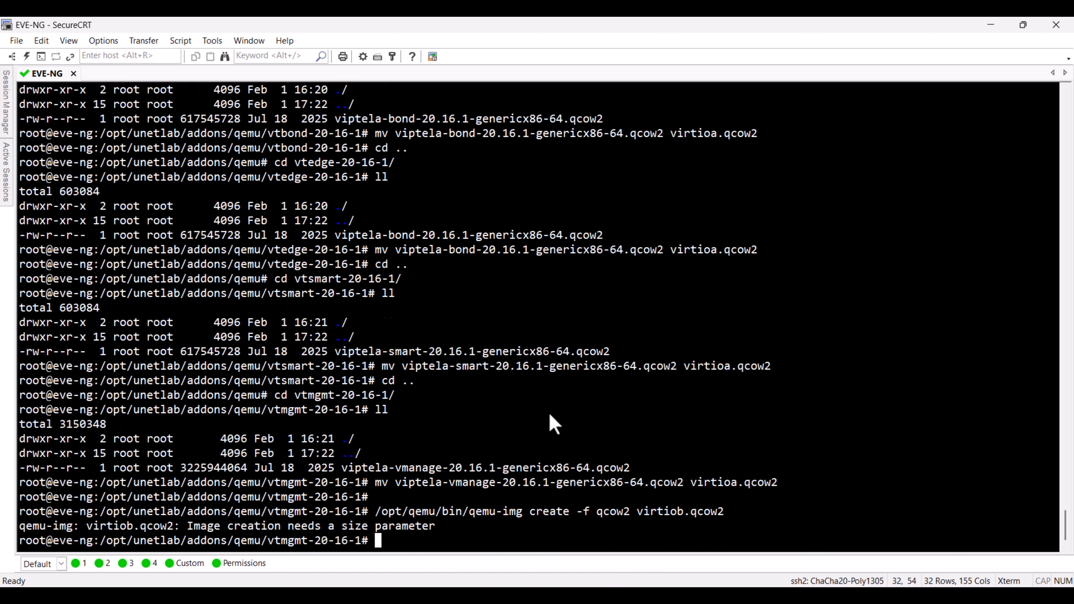
# Step: Rerun the qemu-img create command for virtiob.qcow2 with a size of 100G
pyautogui.press('Up')
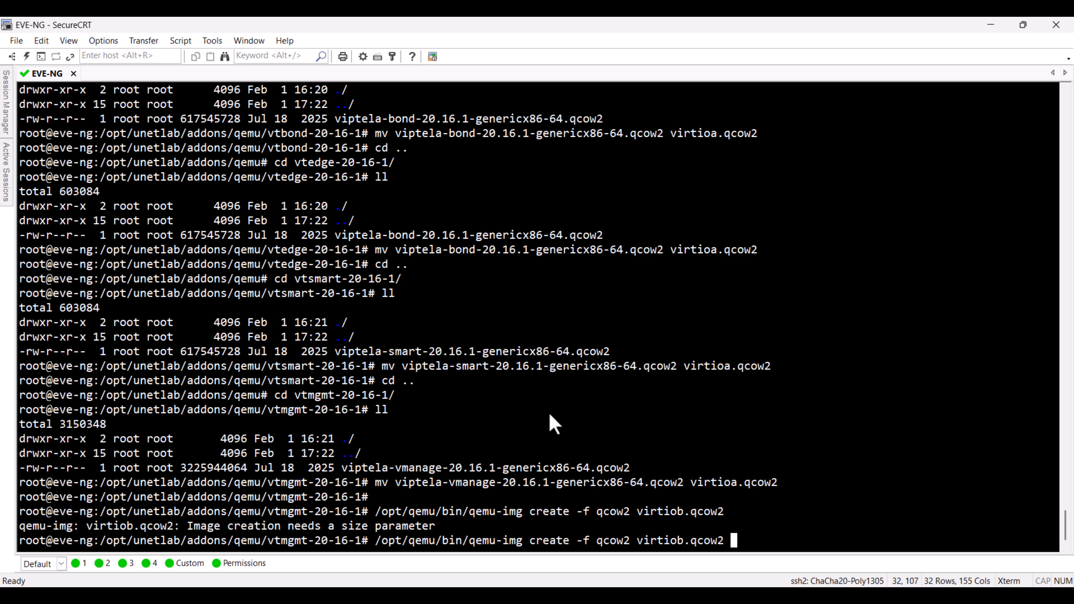
pyautogui.write('100G')
pyautogui.press('Return')
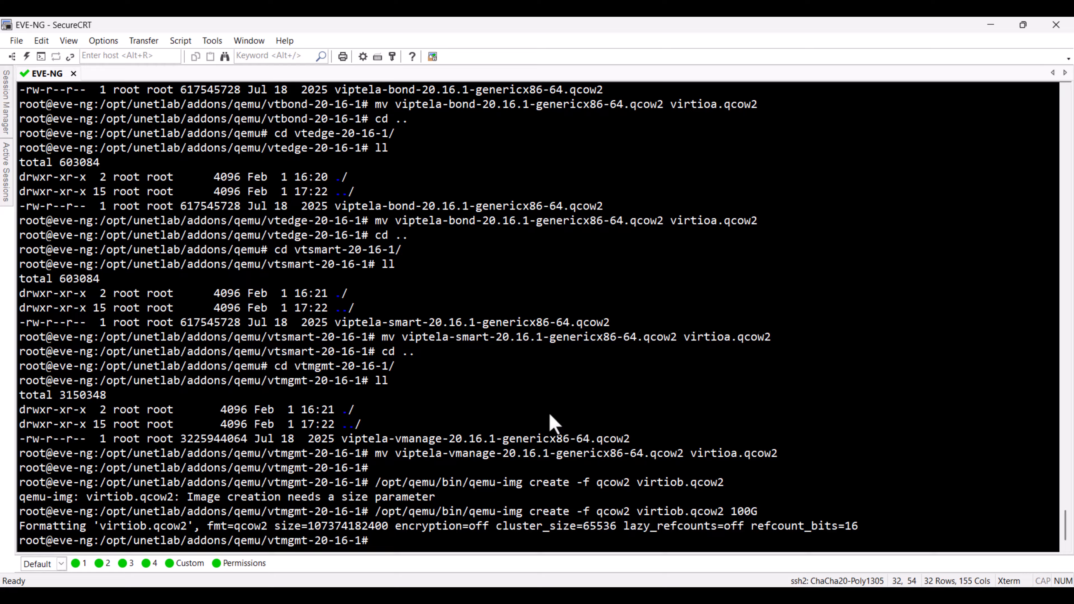
pyautogui.press('Return')
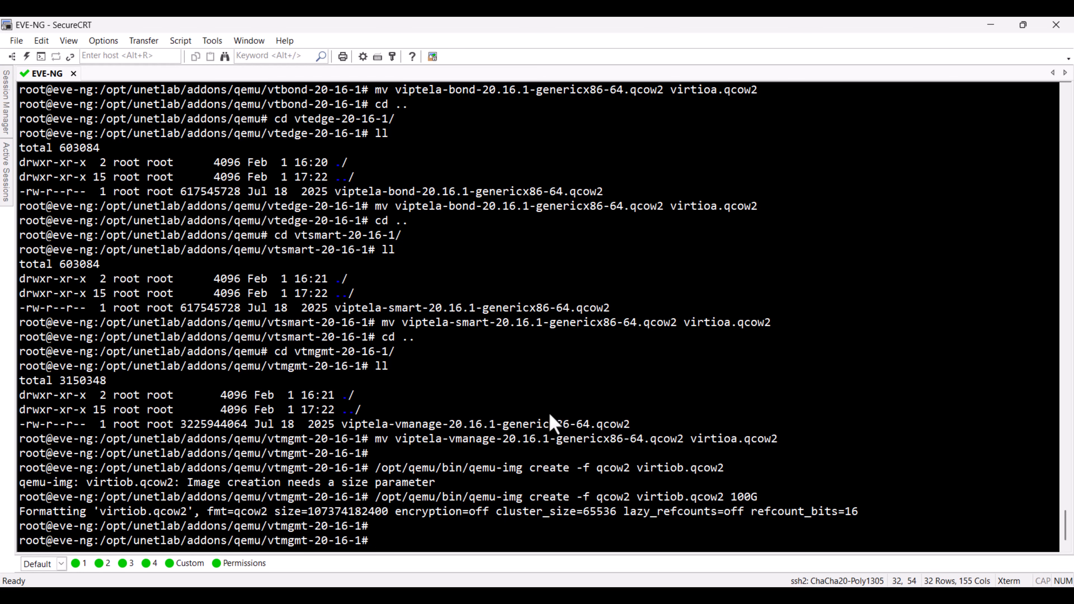
# Step: Fix the image permissions by rerunning /opt/unetlab/wrappers/unl_wrapper -a fixpermissions from the command history
pyautogui.press('Up')
pyautogui.press('Up')
pyautogui.press('Up')
pyautogui.press('Up')
pyautogui.press('Up')
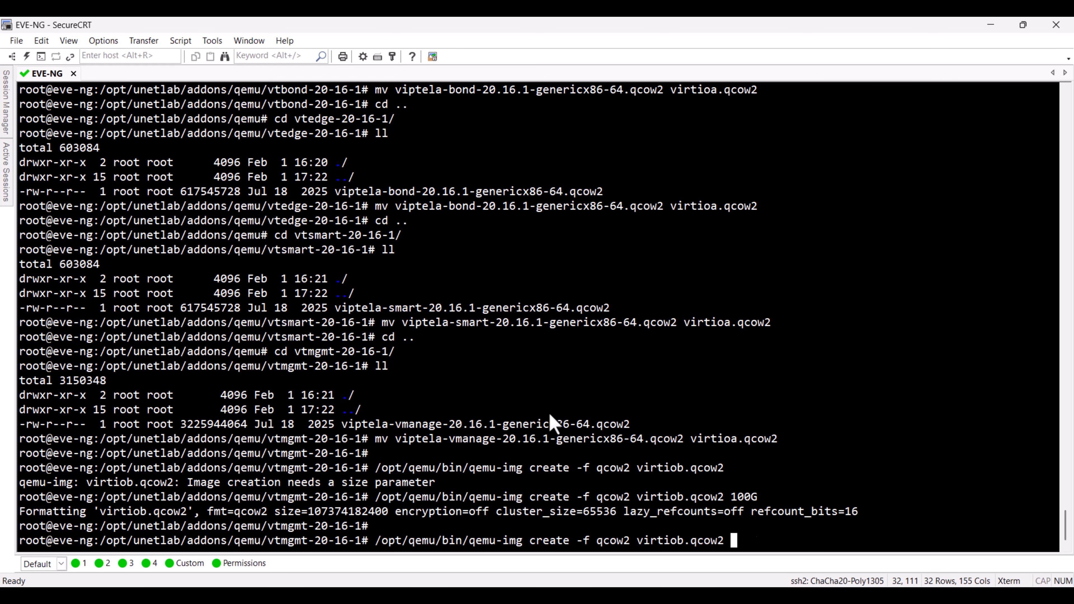
pyautogui.press('Up')
pyautogui.press('Up')
pyautogui.press('Up')
pyautogui.press('Up')
pyautogui.press('Up')
pyautogui.press('Up')
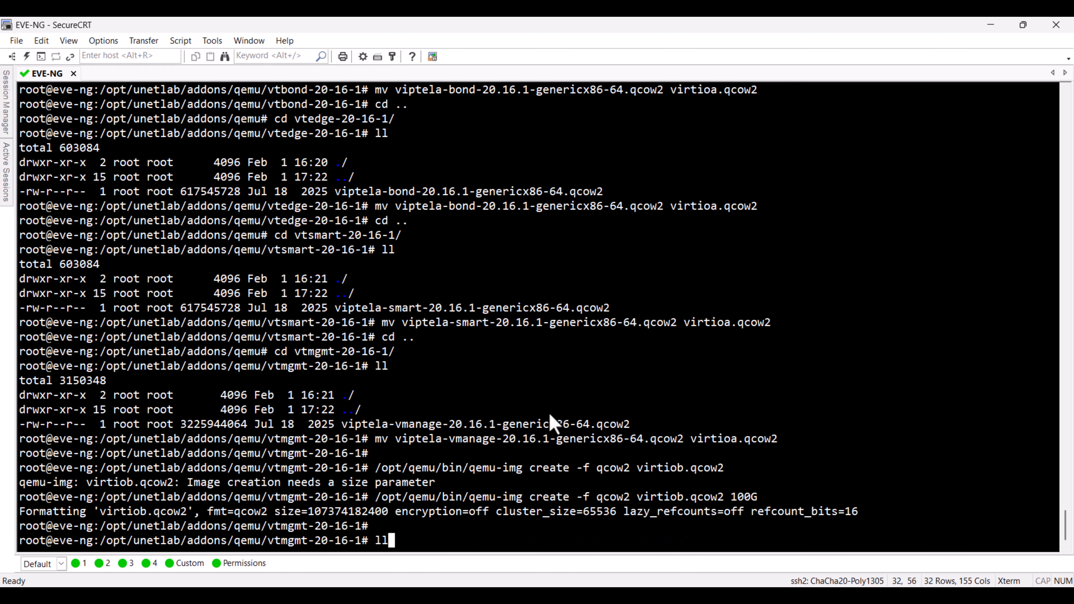
pyautogui.press('Up')
pyautogui.press('Up')
pyautogui.press('Up')
pyautogui.press('Up')
pyautogui.press('Up')
pyautogui.press('Up')
pyautogui.press('Up')
pyautogui.press('Up')
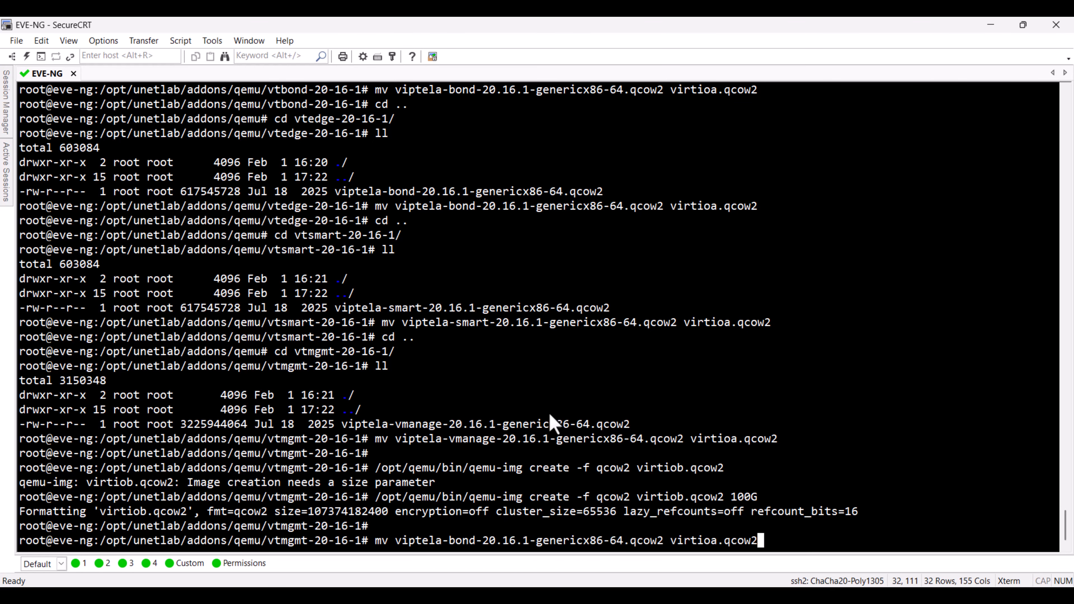
pyautogui.press('Up')
pyautogui.press('Down')
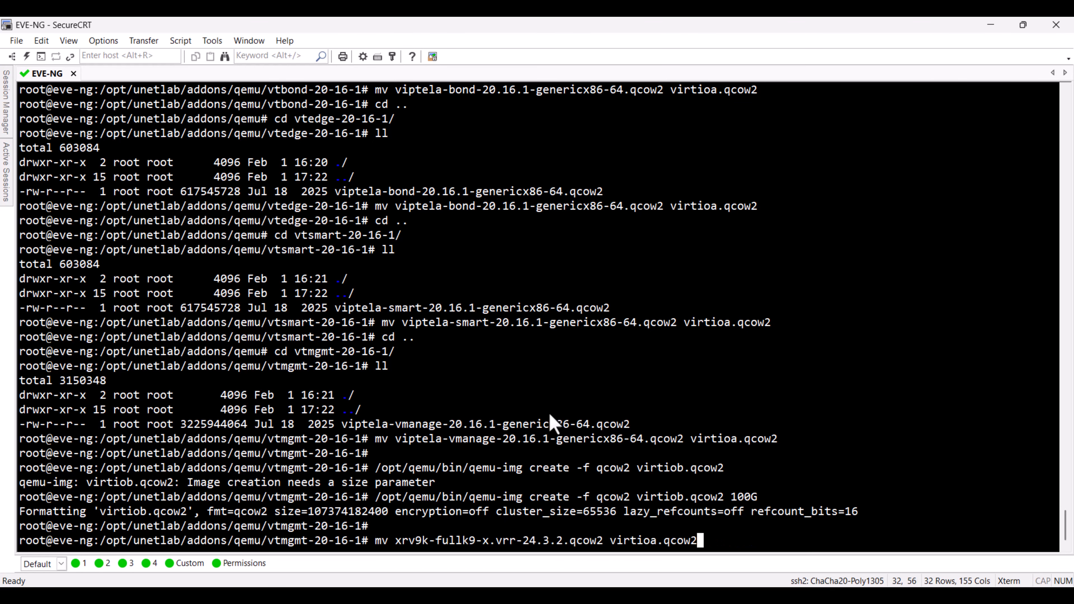
pyautogui.press('Down')
pyautogui.press('Return')
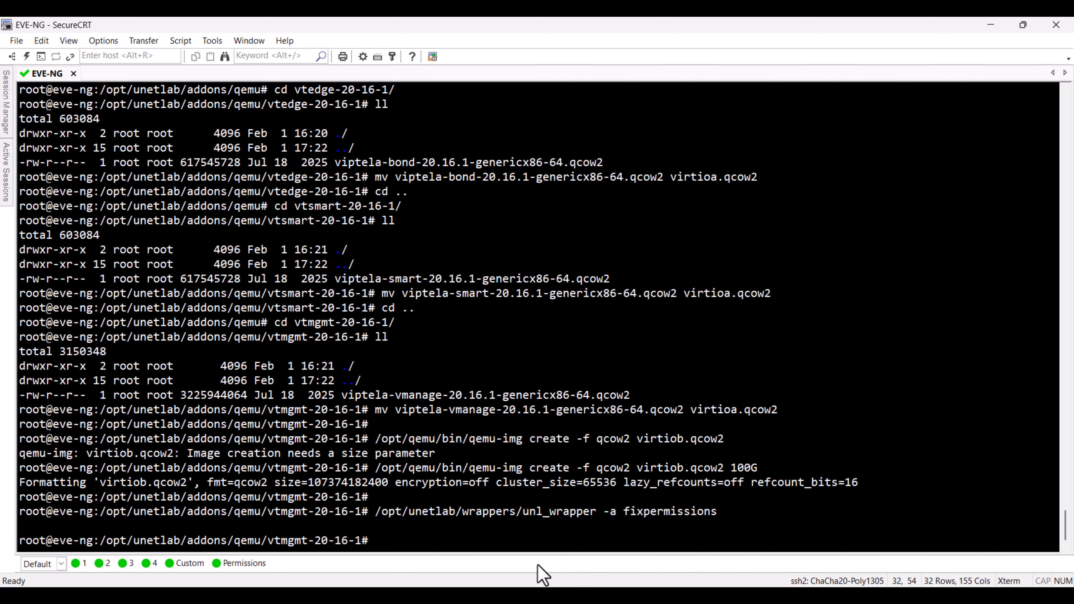
# Step: Switch to the EVE-NG SDWAN topology in the browser and begin a new node from the Viptela vBond template
pyautogui.click(539, 595)
pyautogui.rightClick(215, 156)
pyautogui.click(241, 180)
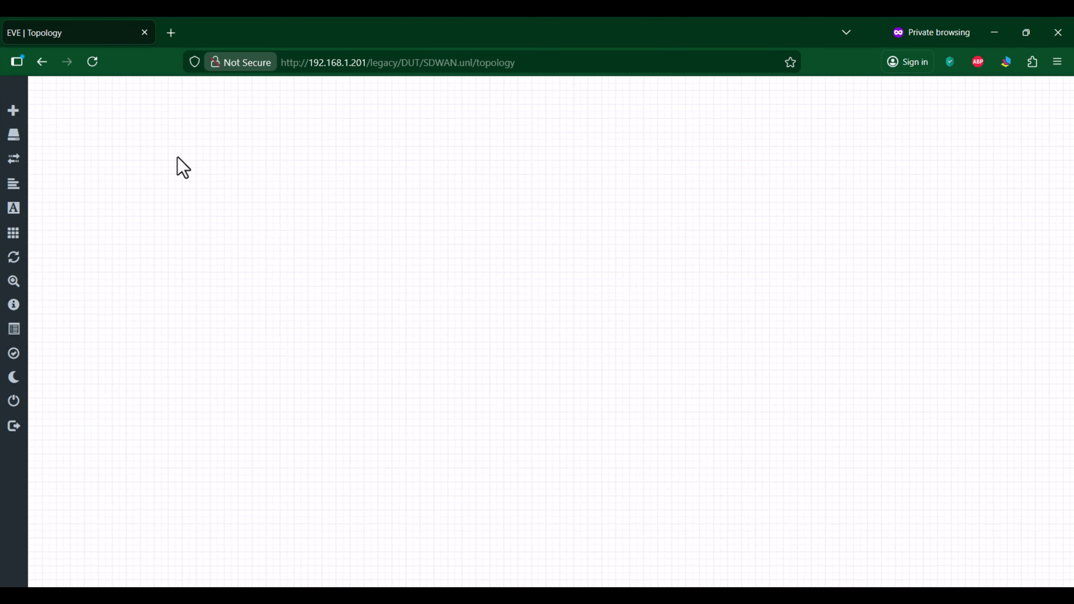
pyautogui.rightClick(176, 158)
pyautogui.click(259, 189)
pyautogui.write('c')
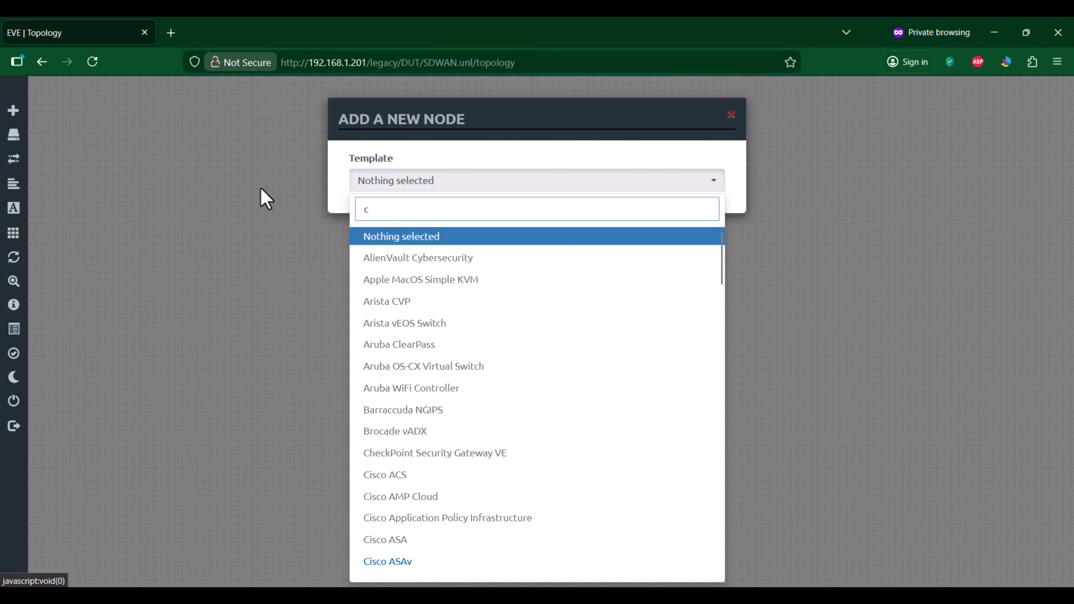
pyautogui.write('i')
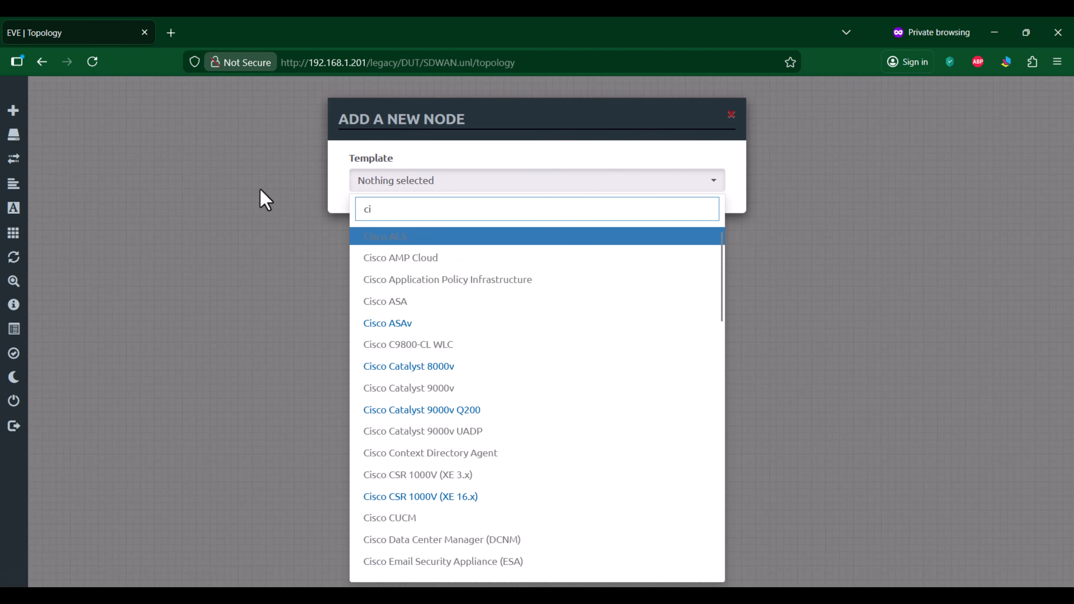
pyautogui.write('p')
pyautogui.press('BackSpace')
pyautogui.press('BackSpace')
pyautogui.press('BackSpace')
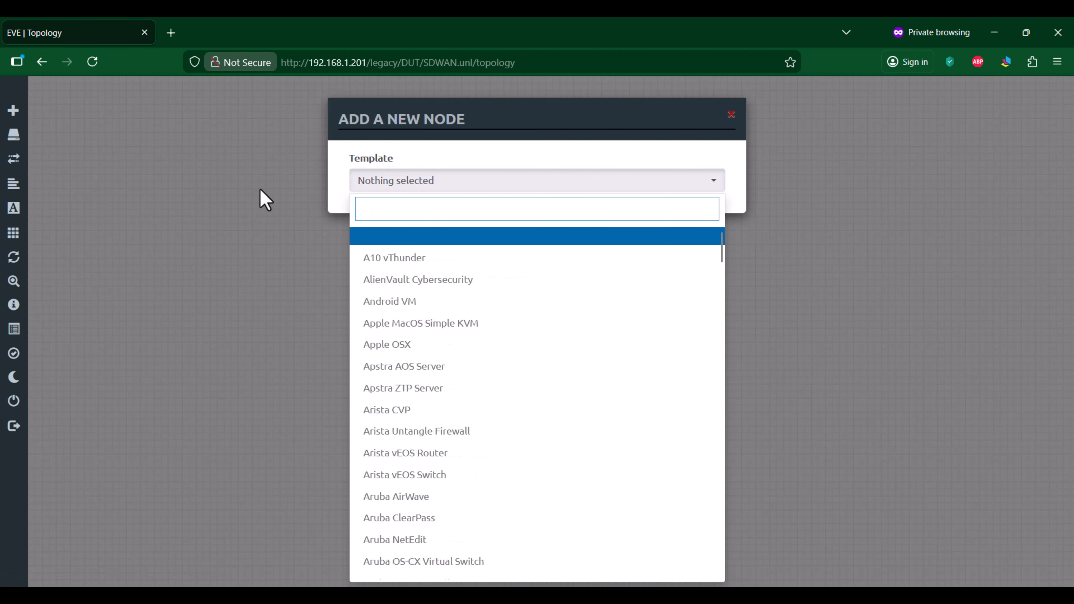
pyautogui.write('vip')
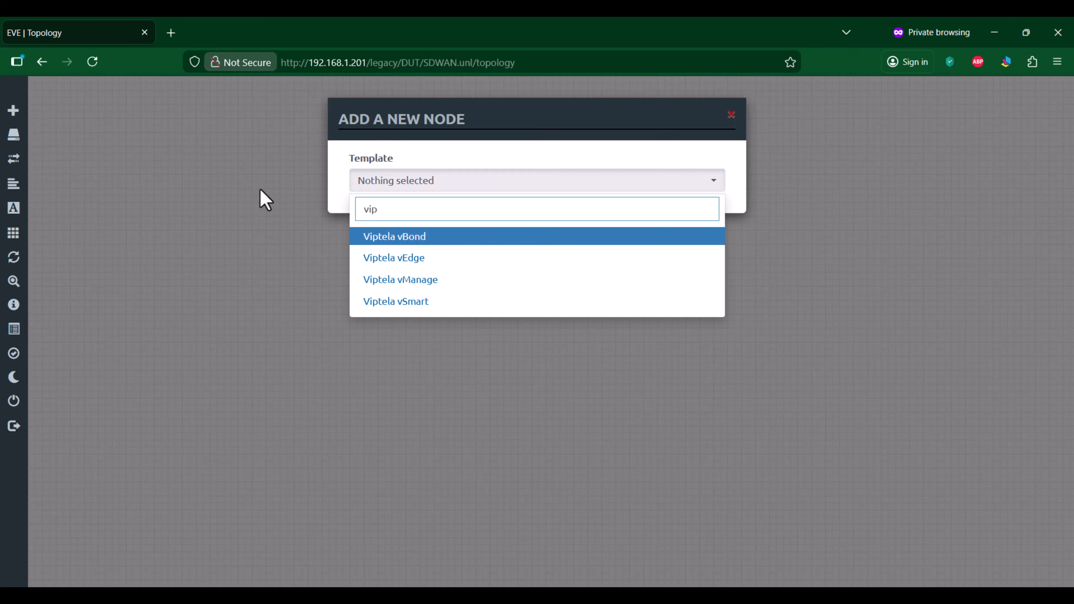
pyautogui.click(436, 241)
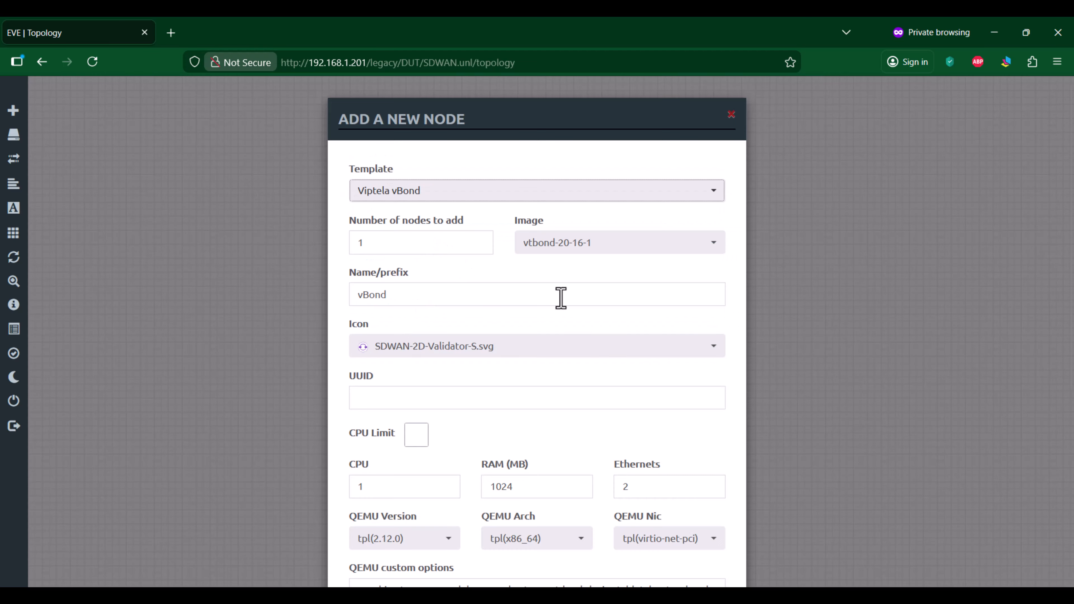
# Step: Set the vBond node's RAM to 2048 MB and save the node to the topology
pyautogui.moveTo(525, 483); pyautogui.dragTo(475, 485)
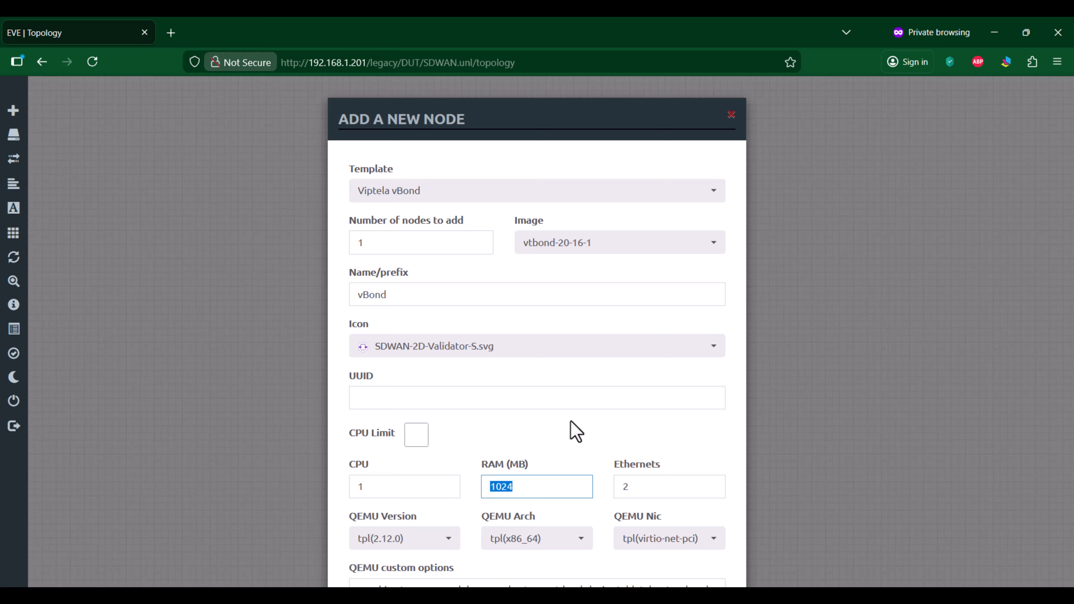
pyautogui.write('2048')
pyautogui.scroll(-6, 582, 406)
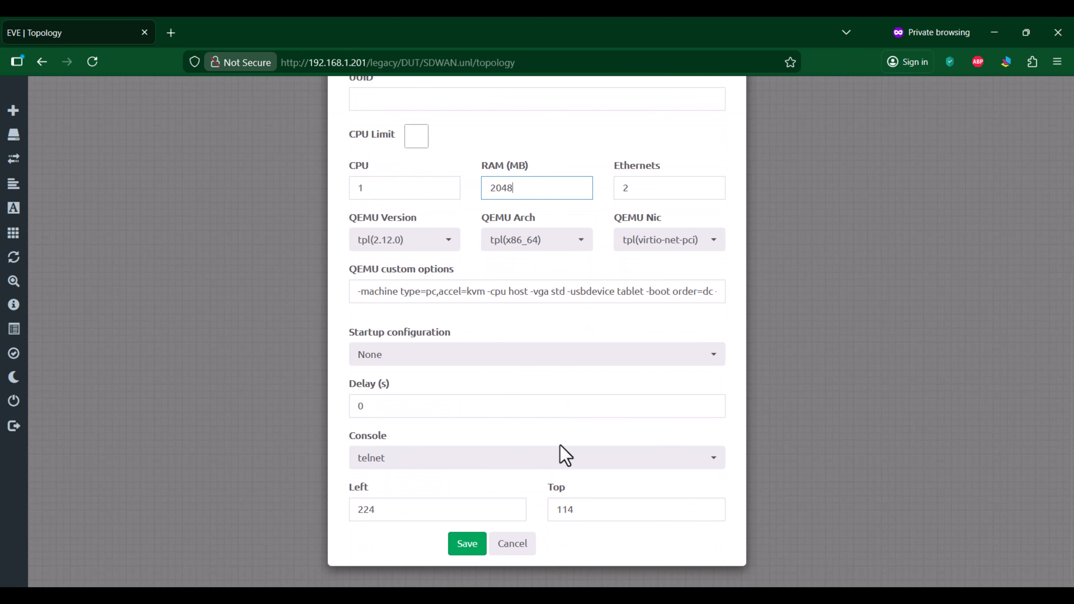
pyautogui.click(465, 545)
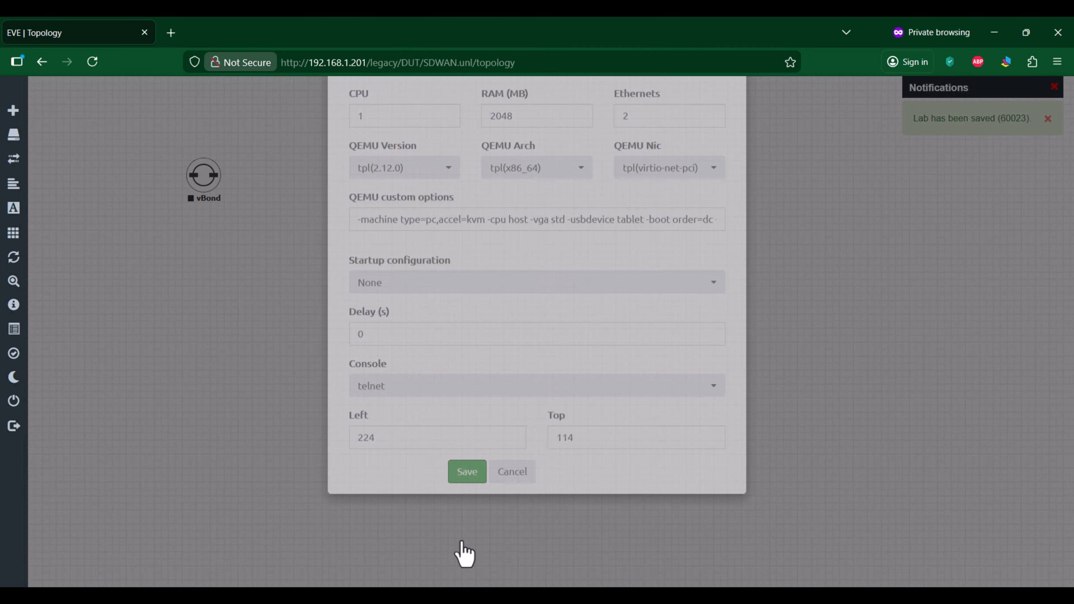
# Step: Add a Viptela vEdge node with 2048 MB of RAM beside the vBond node
pyautogui.rightClick(280, 165)
pyautogui.click(313, 191)
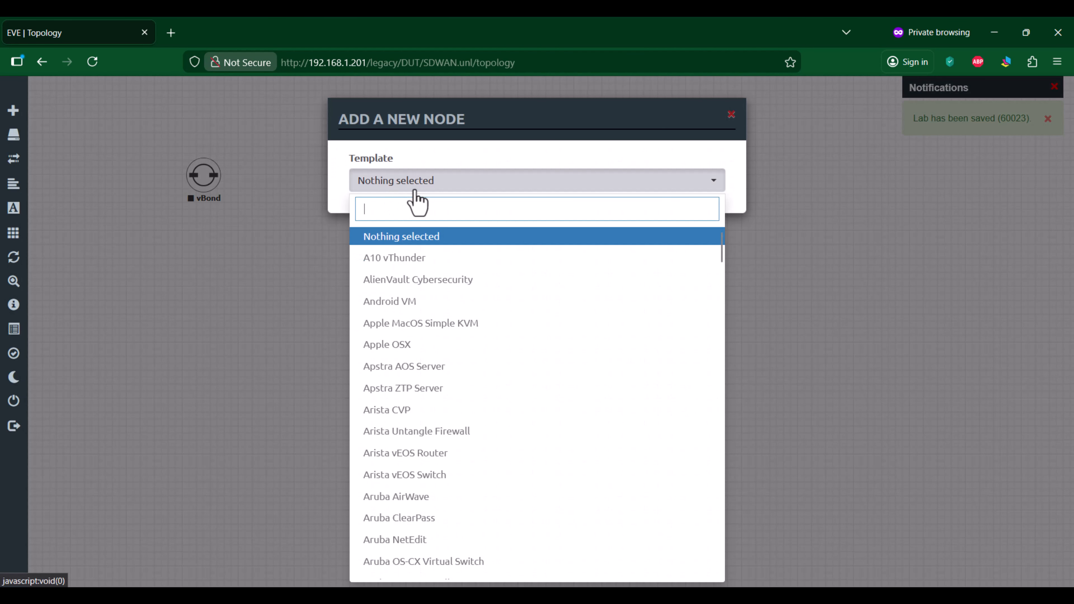
pyautogui.write('vip')
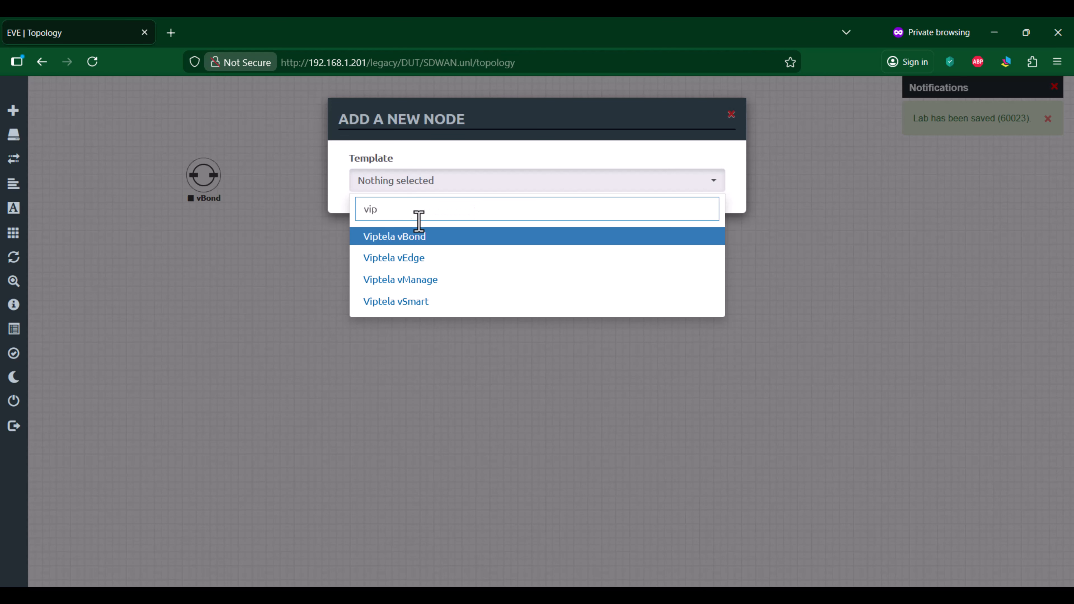
pyautogui.click(416, 258)
pyautogui.doubleClick(482, 486)
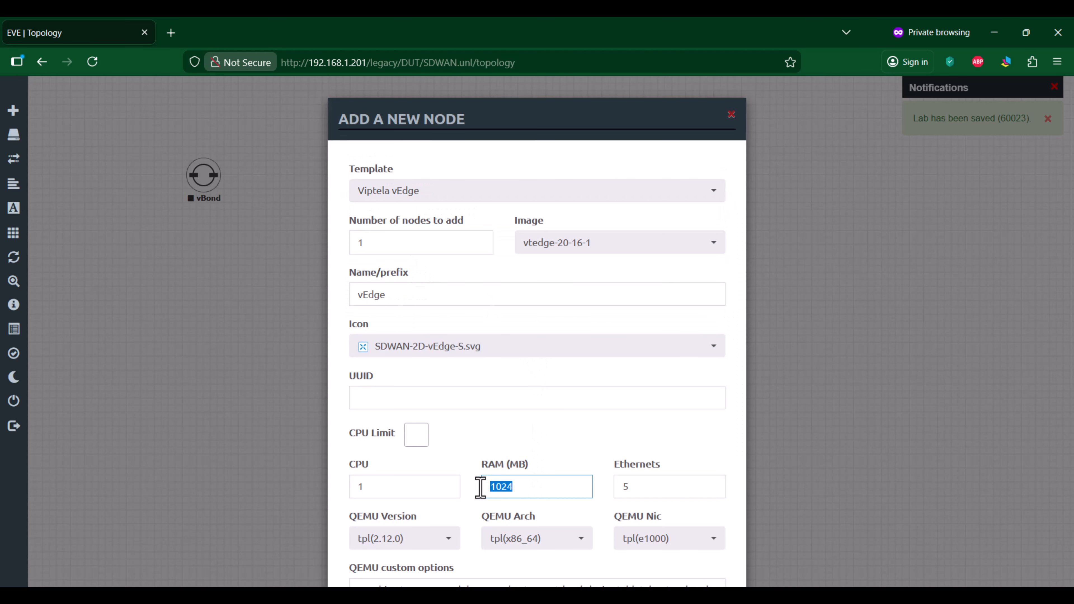
pyautogui.write('2048')
pyautogui.scroll(-5, 509, 378)
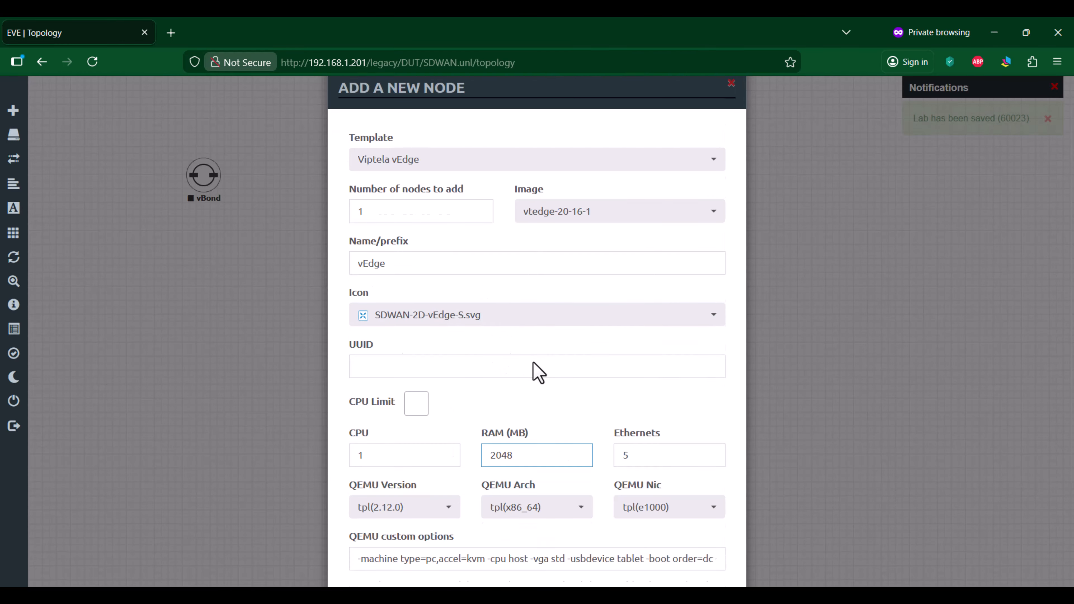
pyautogui.click(467, 546)
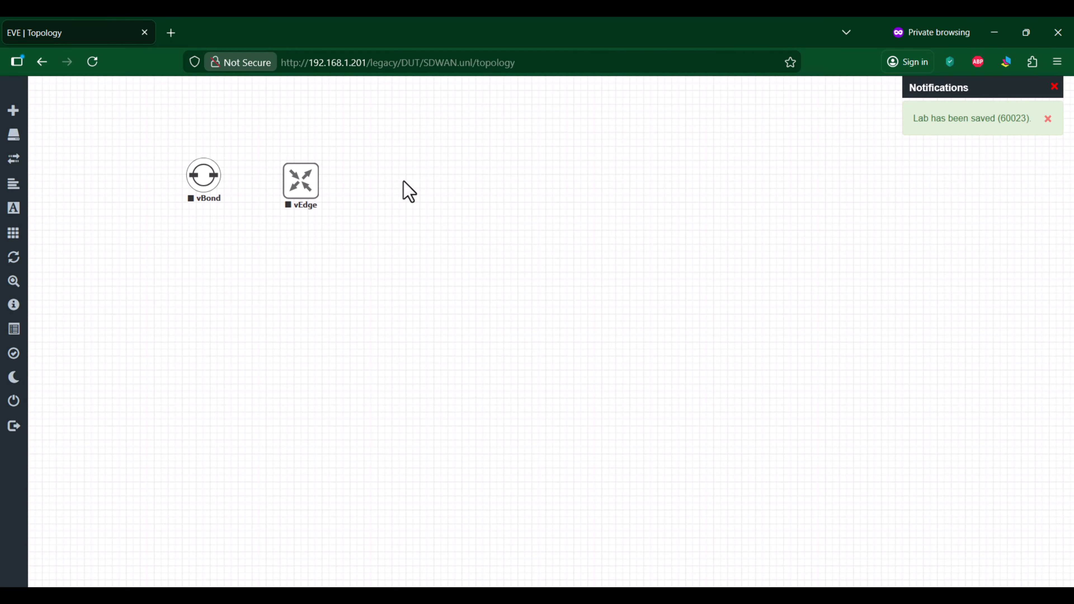
# Step: Add a Viptela vSmart node with 4096 MB of RAM to the right of the vEdge node
pyautogui.rightClick(400, 172)
pyautogui.click(421, 201)
pyautogui.write('vip')
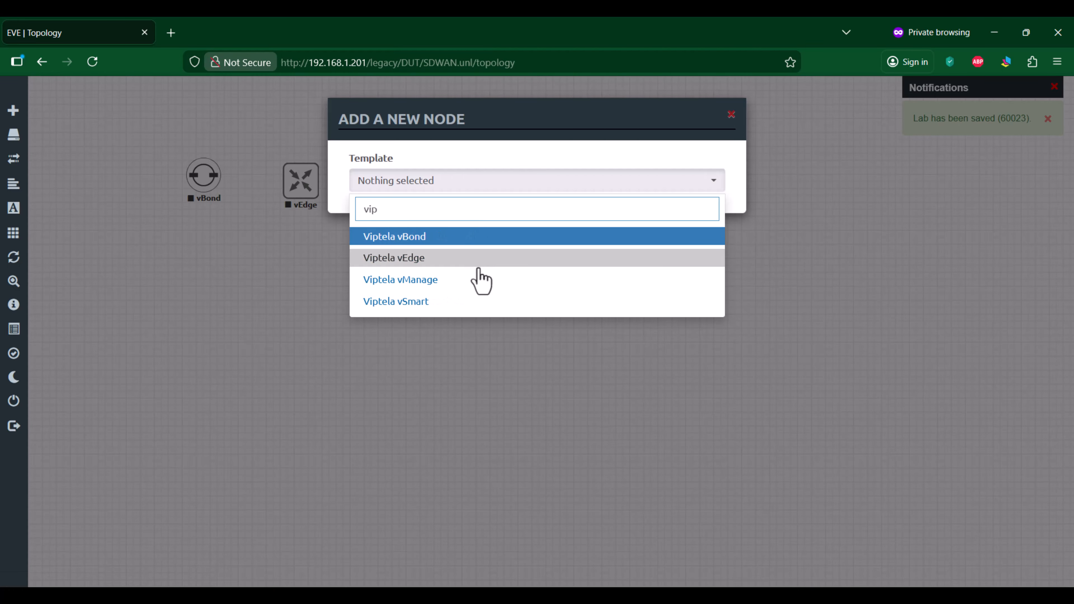
pyautogui.click(465, 301)
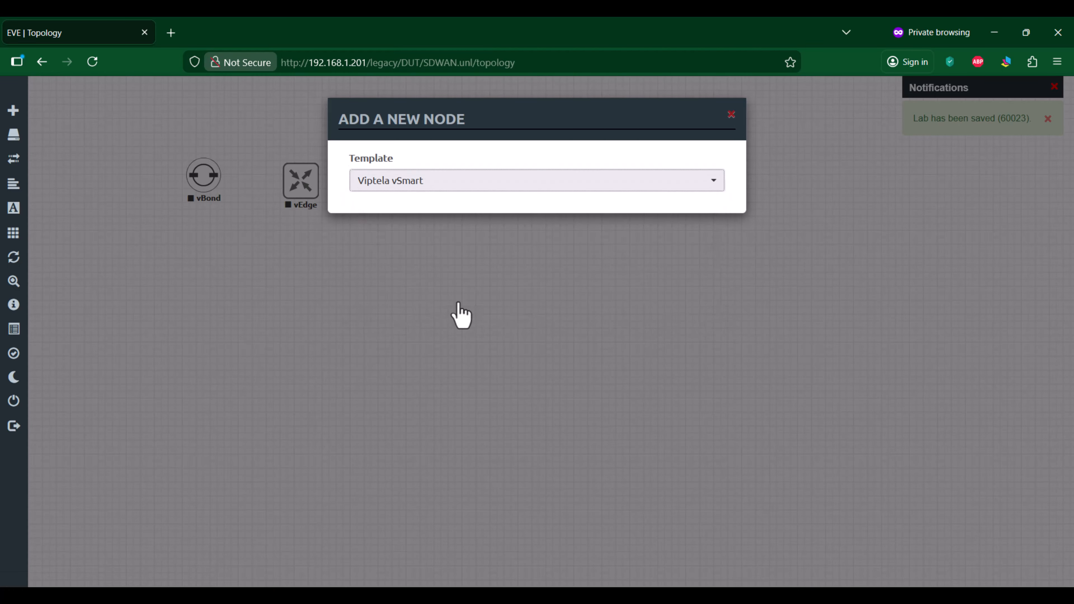
pyautogui.moveTo(556, 487); pyautogui.dragTo(472, 486)
pyautogui.write('4')
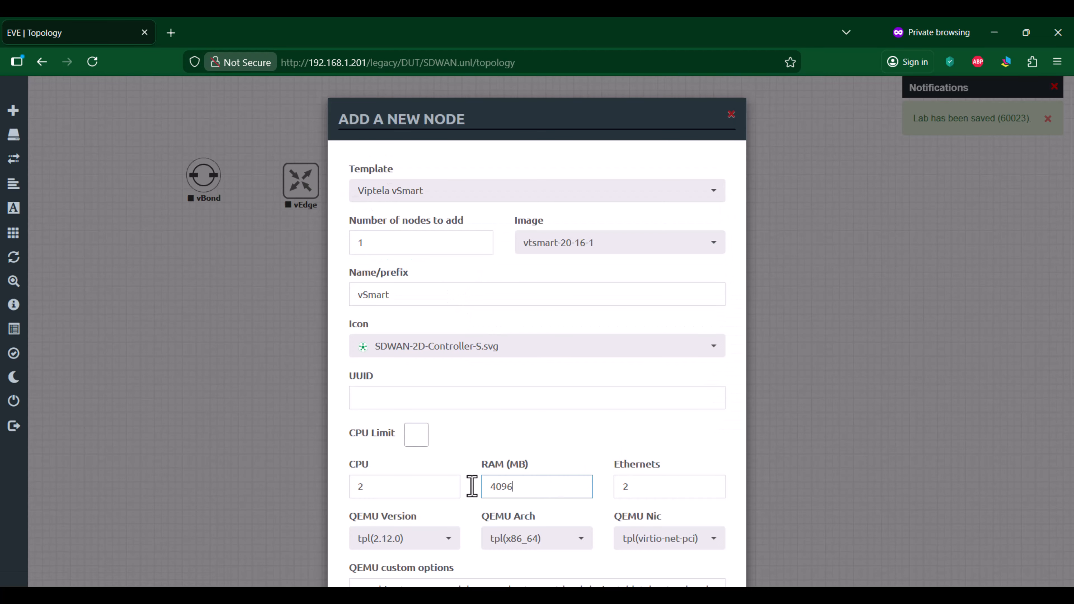
pyautogui.write('096')
pyautogui.scroll(-10, 541, 427)
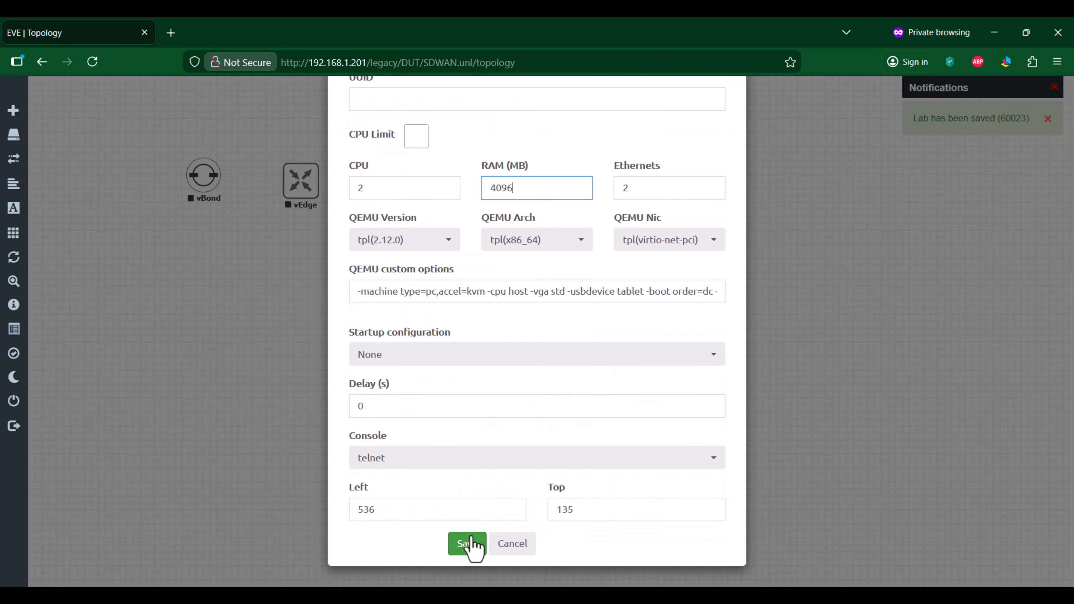
pyautogui.click(472, 545)
# Step: Add a Viptela vManage node with 20480 MB of RAM to the right of the vSmart node
pyautogui.rightClick(518, 193)
pyautogui.click(545, 218)
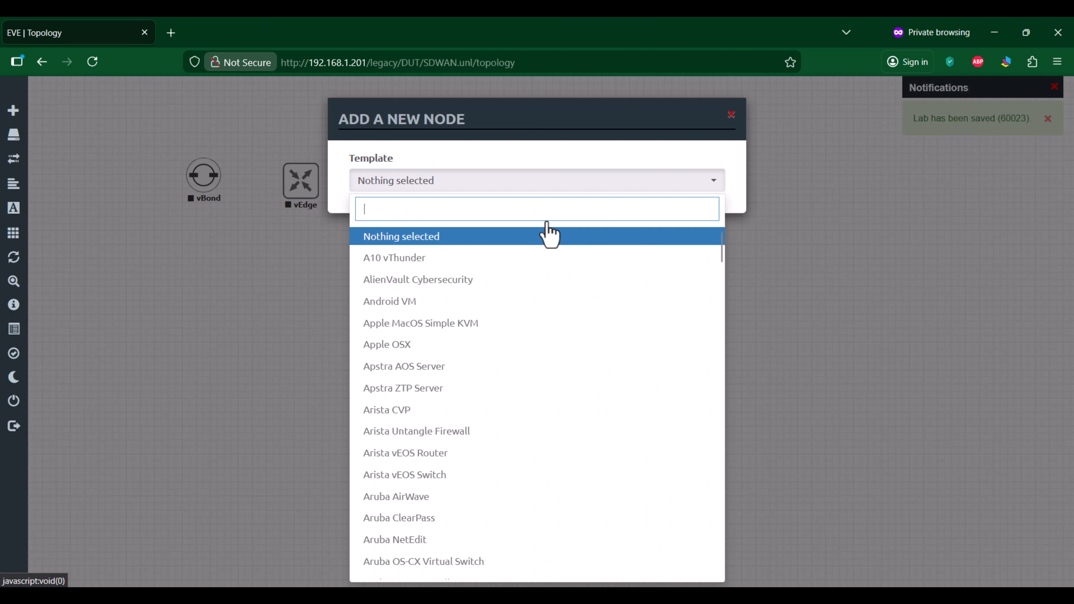
pyautogui.write('vip')
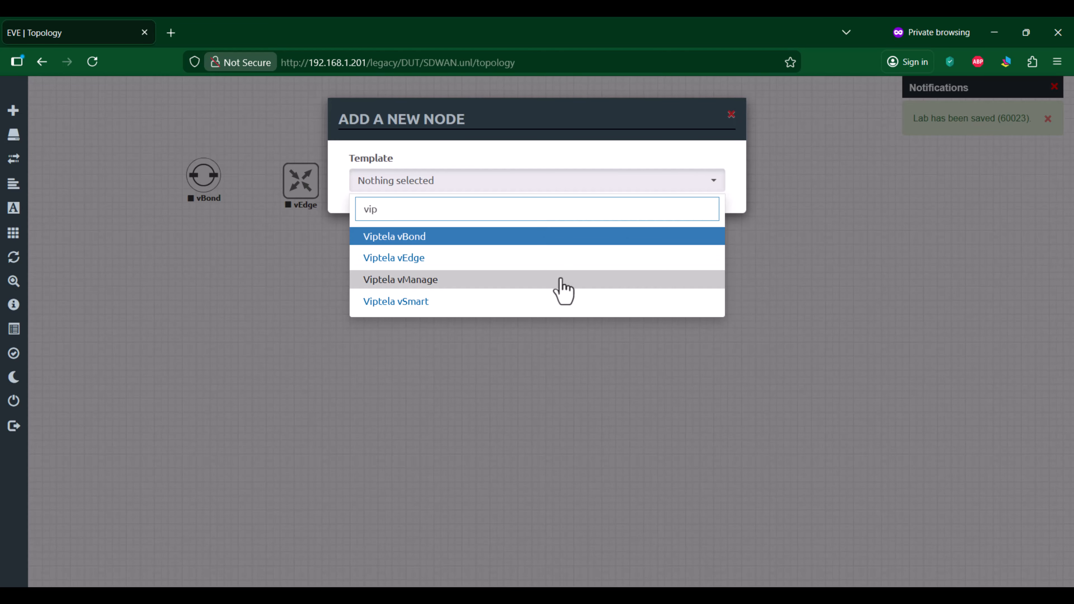
pyautogui.click(557, 279)
pyautogui.moveTo(563, 487); pyautogui.dragTo(484, 488)
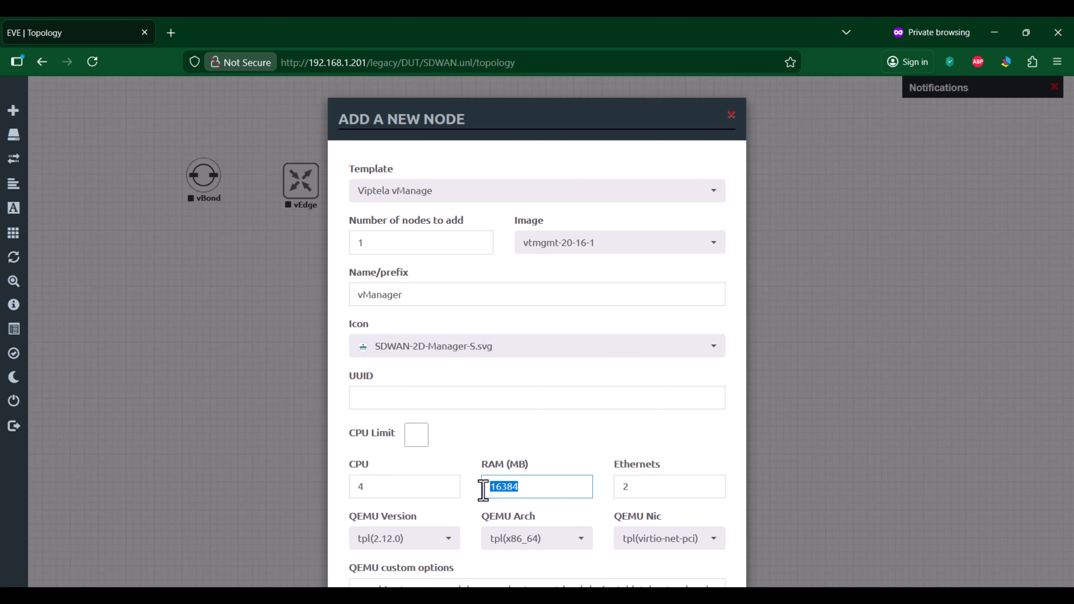
pyautogui.write('20480')
pyautogui.scroll(-5, 561, 372)
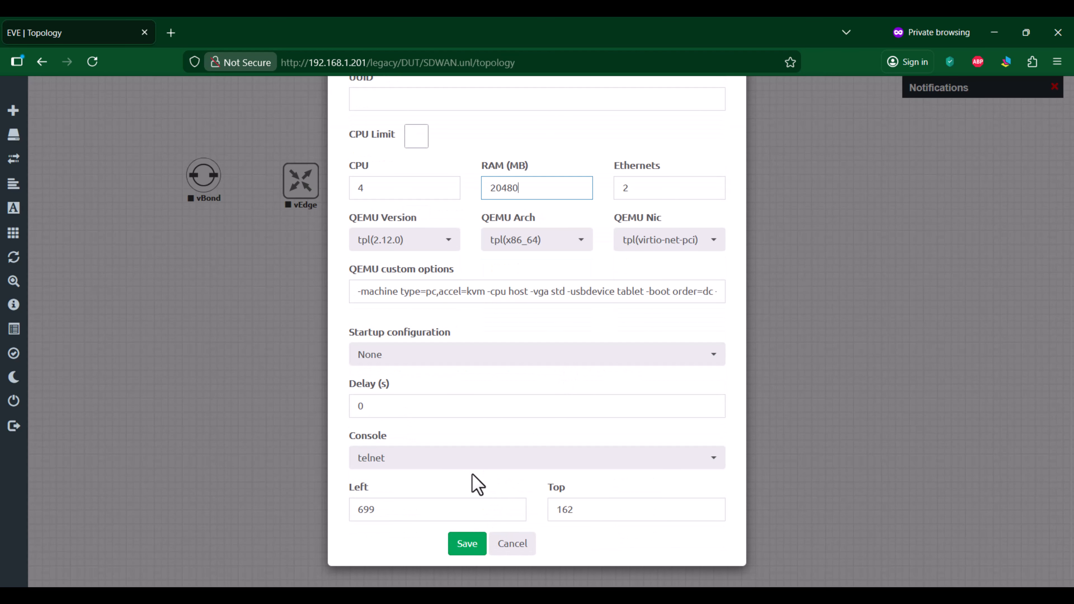
pyautogui.click(477, 555)
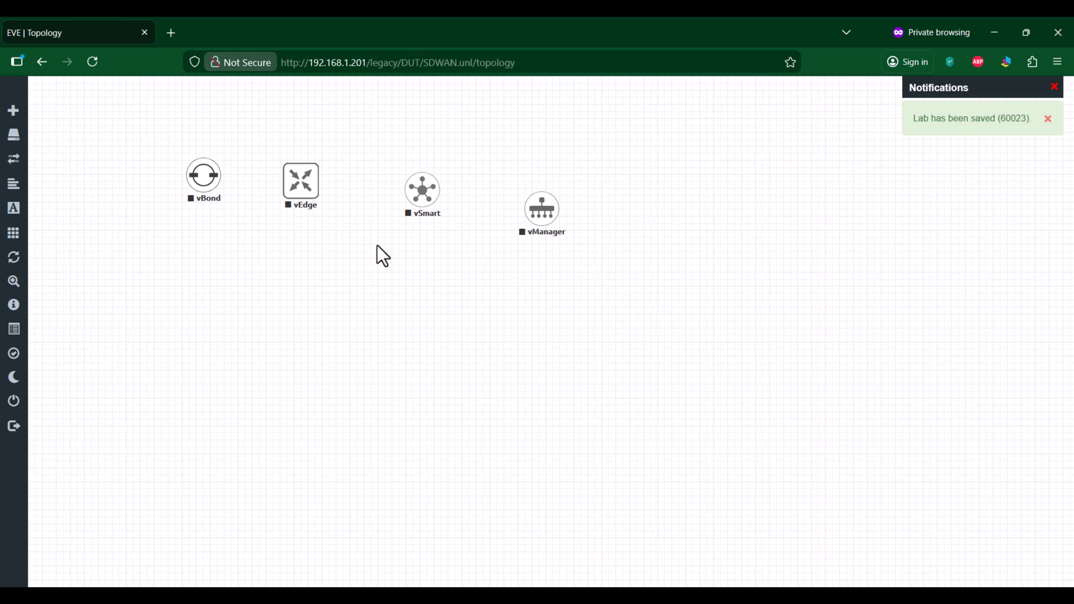
# Step: Align the vBond, vEdge, vSmart and vManager nodes horizontally
pyautogui.moveTo(151, 137); pyautogui.dragTo(626, 269)
pyautogui.rightClick(553, 214)
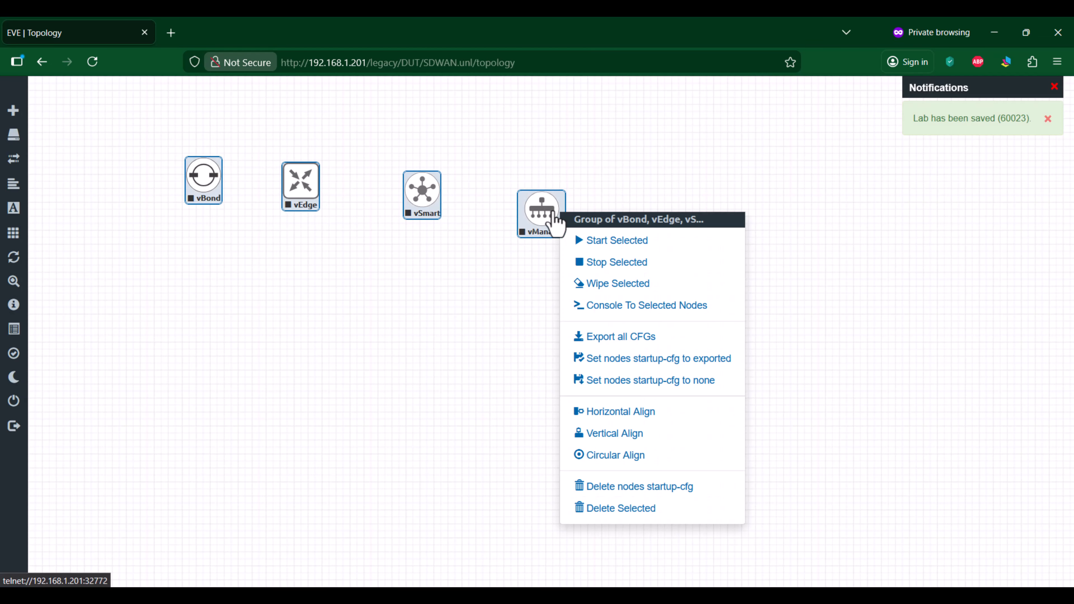
pyautogui.click(621, 412)
# Step: Start the vBond, vEdge, vSmart and vManager nodes one after another
pyautogui.rightClick(211, 209)
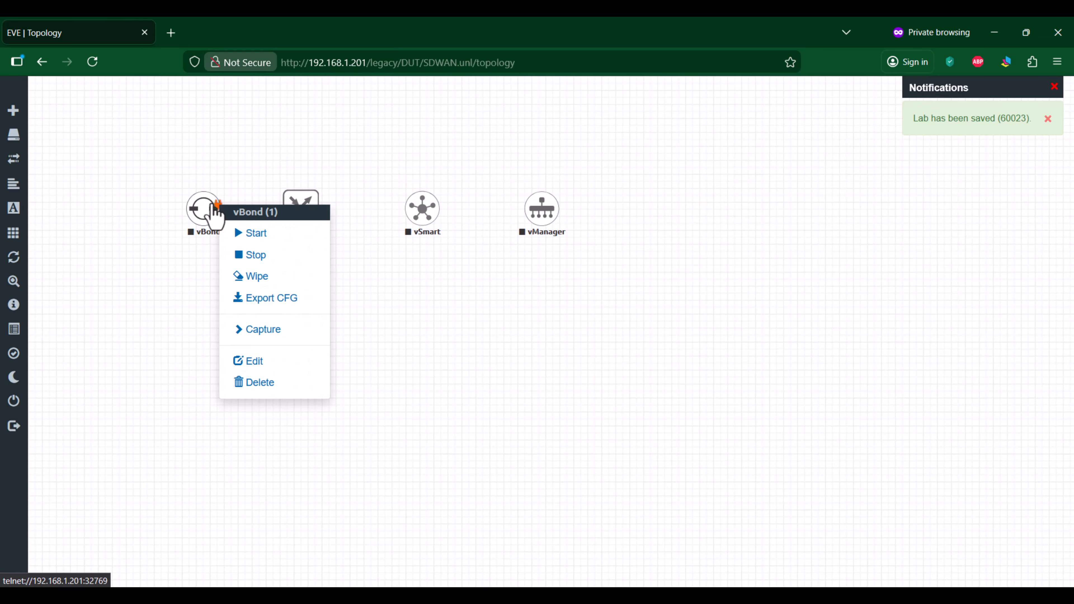
pyautogui.click(241, 237)
pyautogui.rightClick(299, 210)
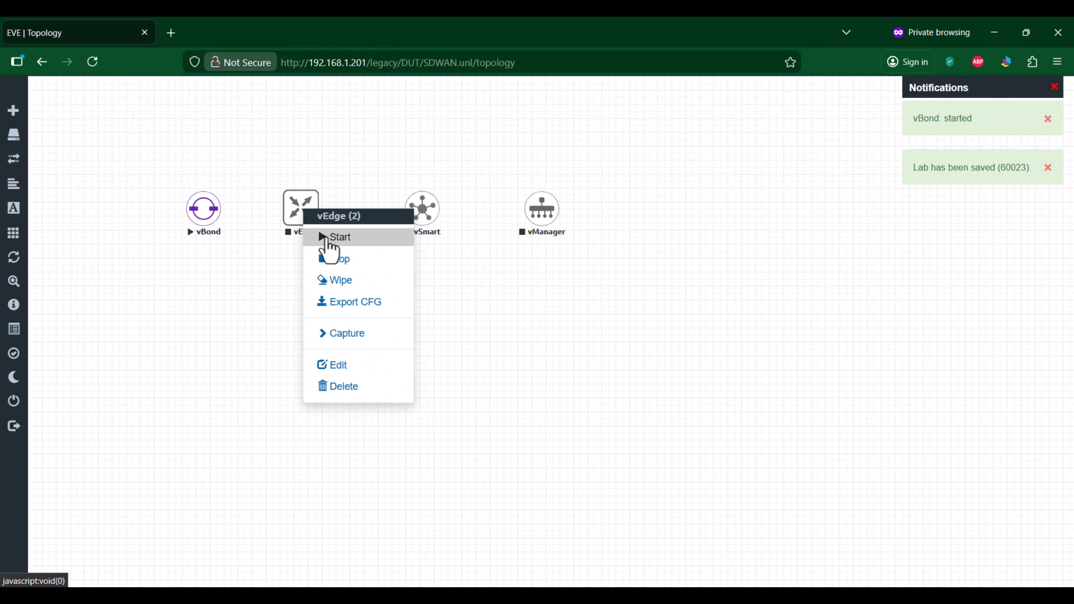
pyautogui.click(329, 237)
pyautogui.rightClick(423, 212)
pyautogui.click(446, 239)
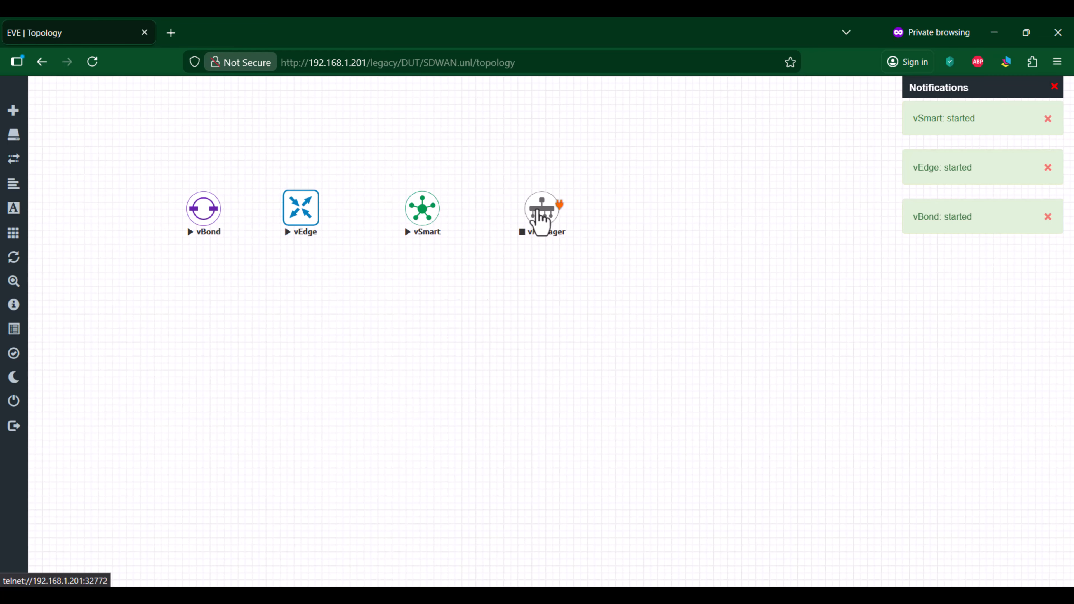
pyautogui.rightClick(540, 211)
pyautogui.click(565, 238)
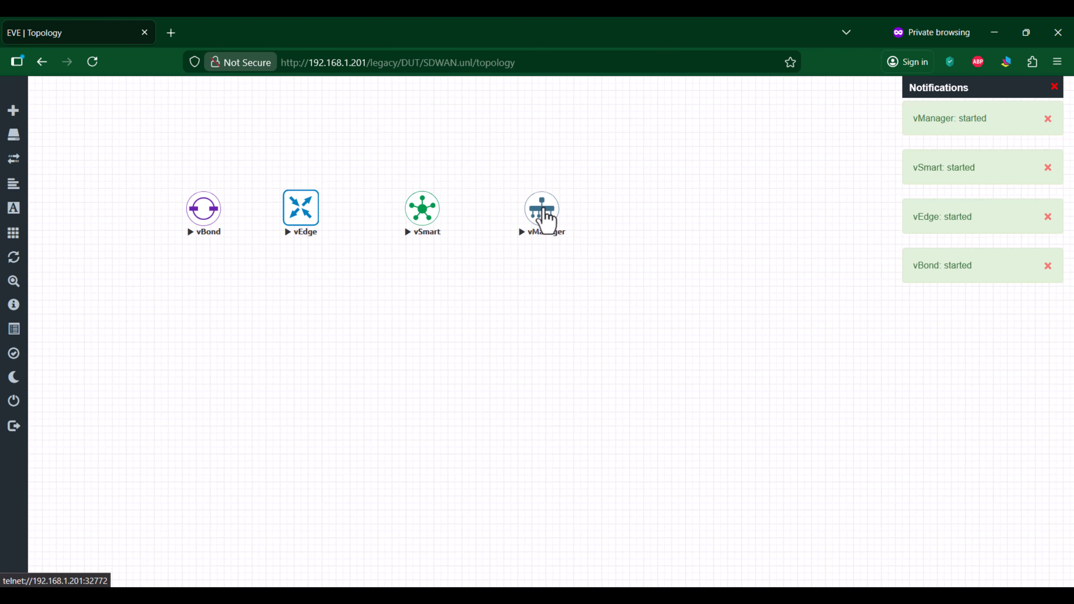
# Step: Switch to SecureCRT and open the saved EVE console sessions 32769 through 32772
pyautogui.hotkey('alt', 'Tab')
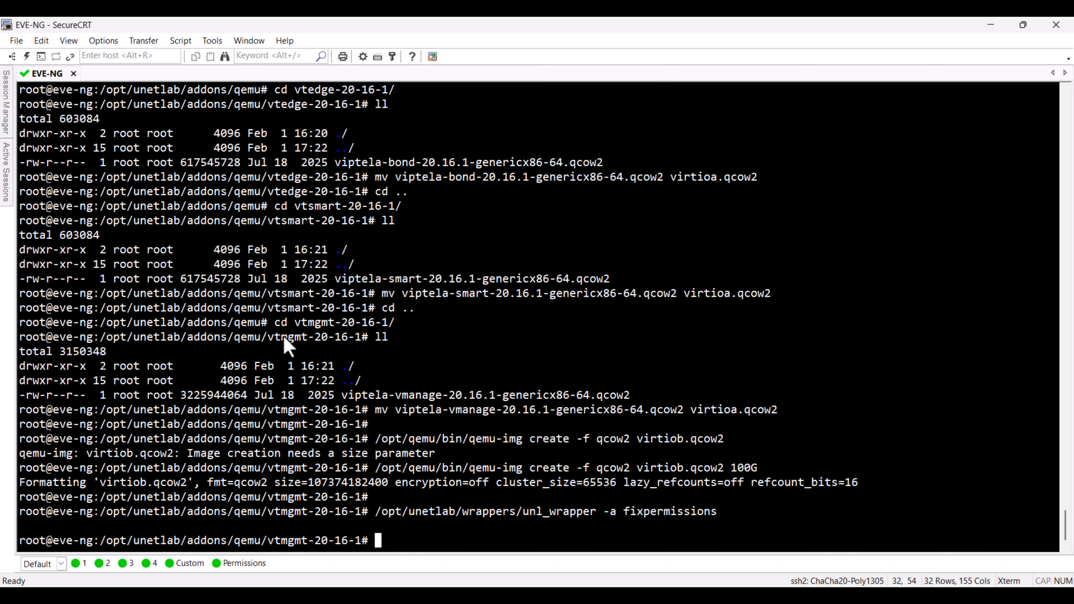
pyautogui.click(4, 120)
pyautogui.keyDown('shift'); pyautogui.click(111, 213); pyautogui.keyUp('shift')
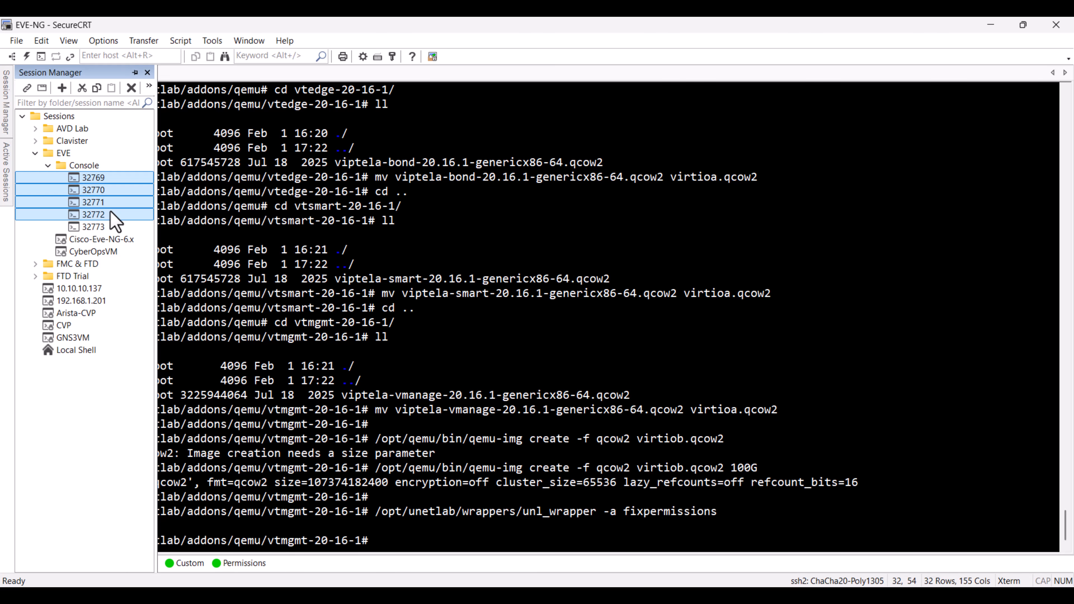
pyautogui.press('Return')
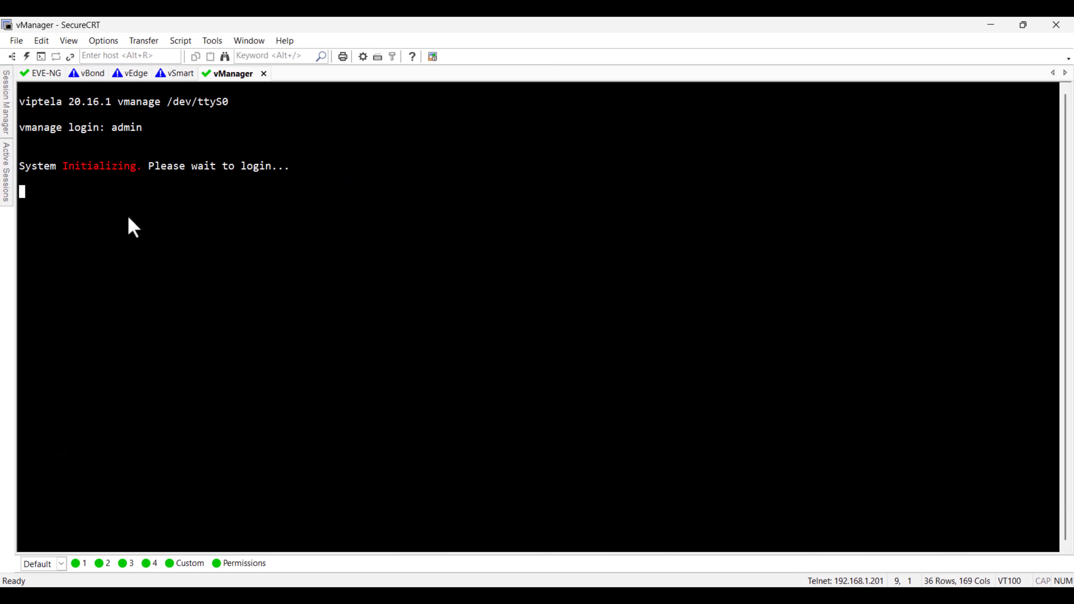
pyautogui.hotkey('ctrl', 'Tab')
pyautogui.hotkey('ctrl', 'Tab')
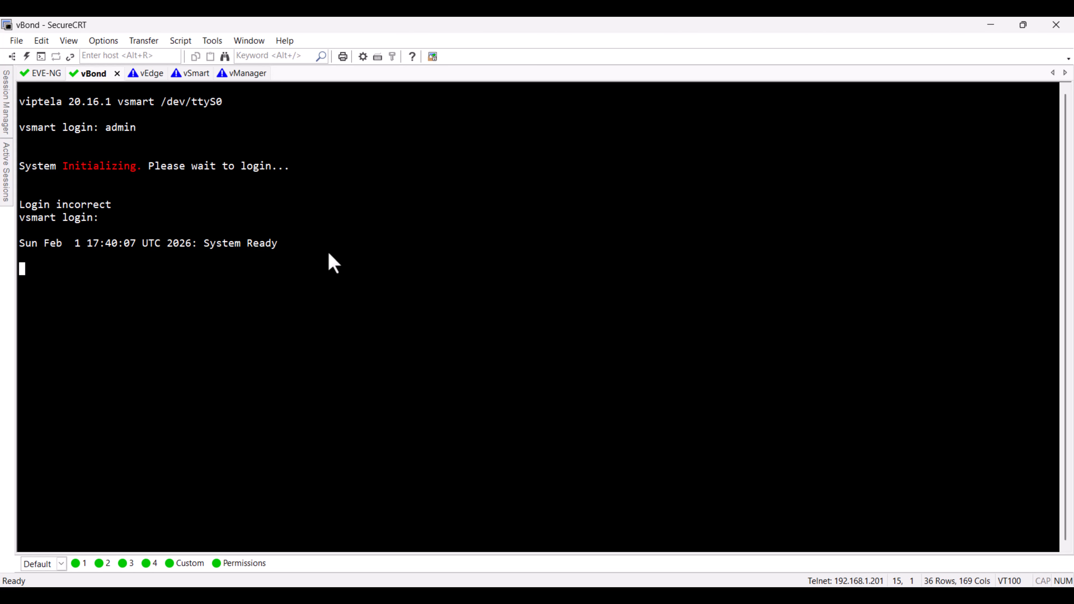
# Step: Check the boot output and login prompts on the vBond, vEdge, vSmart and vManager consoles
pyautogui.hotkey('ctrl', 'Tab')
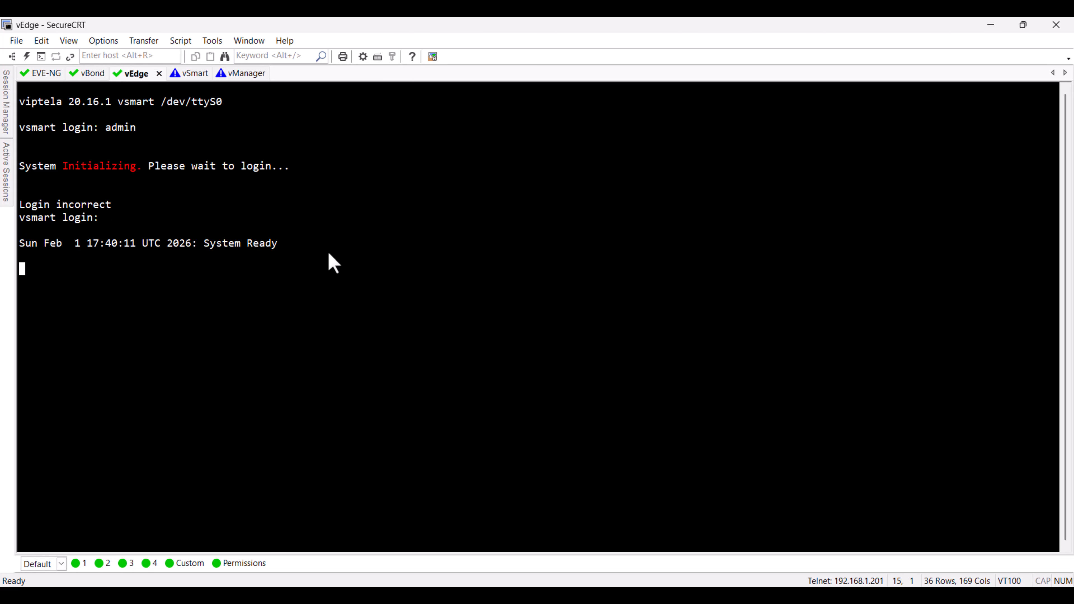
pyautogui.hotkey('ctrl', 'Tab')
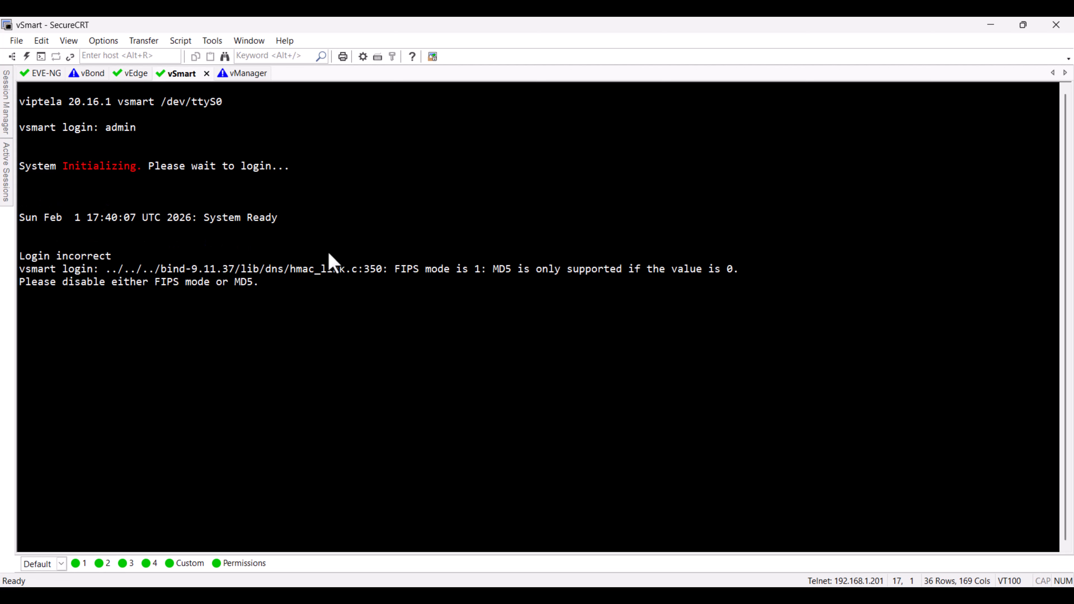
pyautogui.hotkey('ctrl', 'Tab')
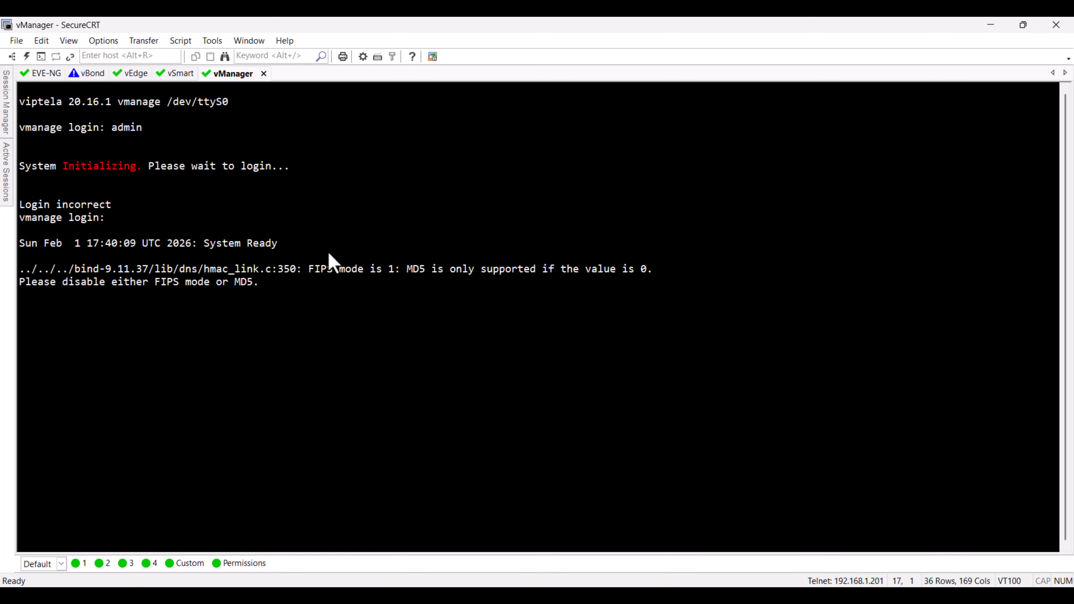
pyautogui.press('Return')
pyautogui.hotkey('ctrl', 'Tab')
pyautogui.hotkey('ctrl', 'Tab')
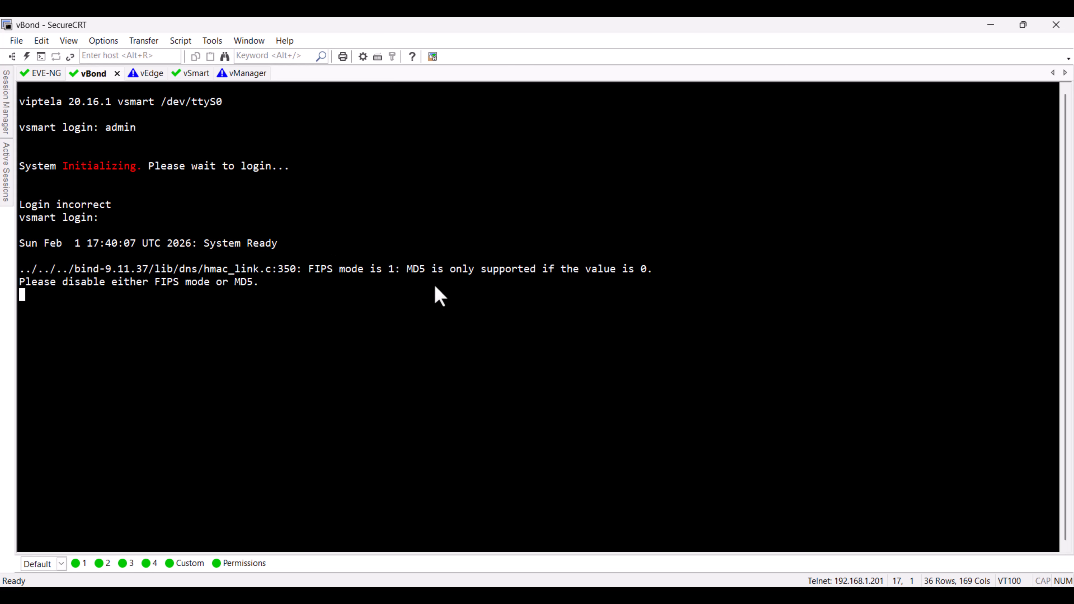
pyautogui.hotkey('ctrl', 'Tab')
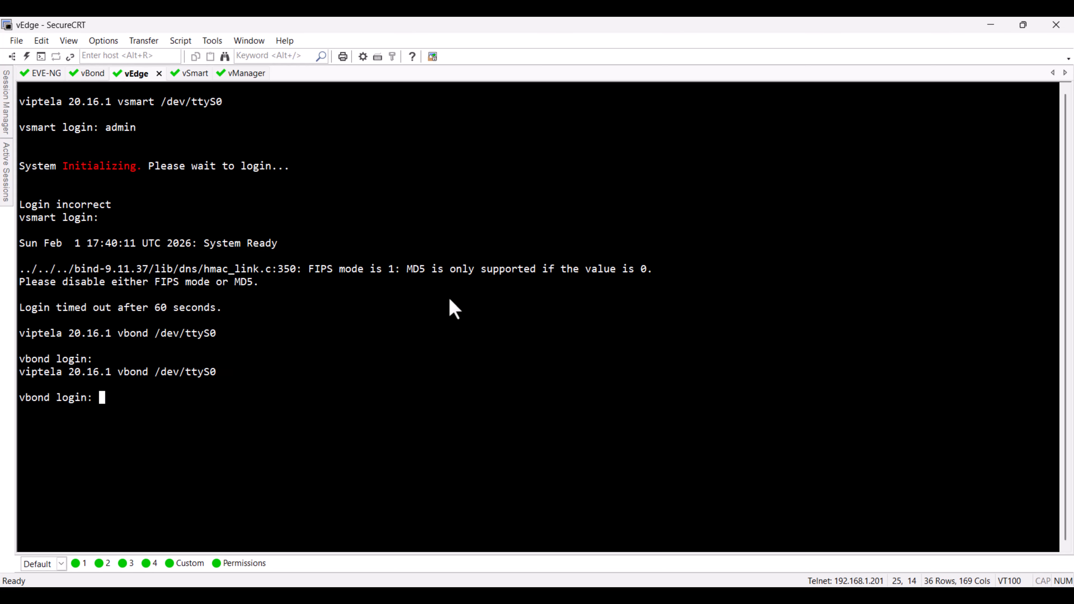
# Step: Cycle through the node consoles and confirm the new initial admin password on vSmart
pyautogui.hotkey('ctrl', 'Tab')
pyautogui.hotkey('ctrl', 'Tab')
pyautogui.hotkey('ctrl', 'Tab')
pyautogui.hotkey('ctrl', 'Tab')
pyautogui.hotkey('ctrl', 'Tab')
pyautogui.hotkey('ctrl', 'Tab')
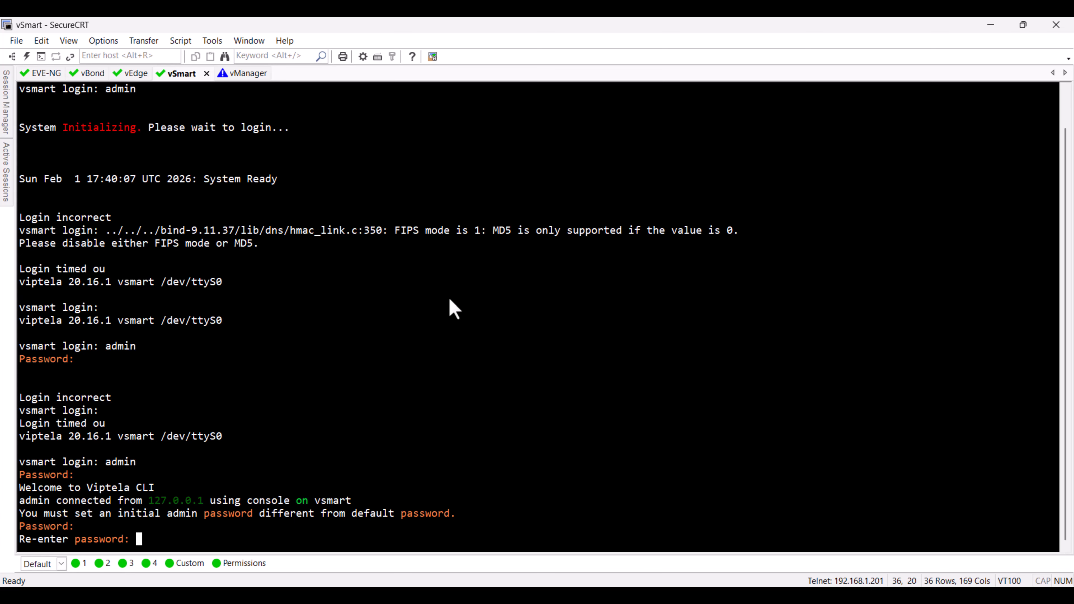
pyautogui.press('Return')
# Step: Log in to the vManager console with the admin account and password, and set a new initial admin password
pyautogui.hotkey('ctrl', 'Tab')
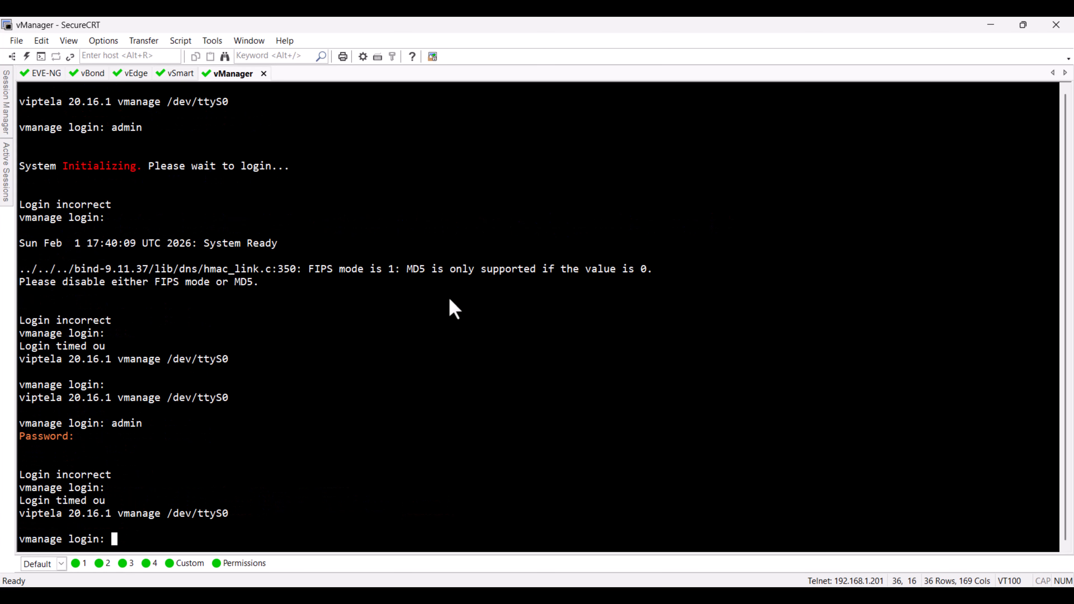
pyautogui.write('admin')
pyautogui.press('Return')
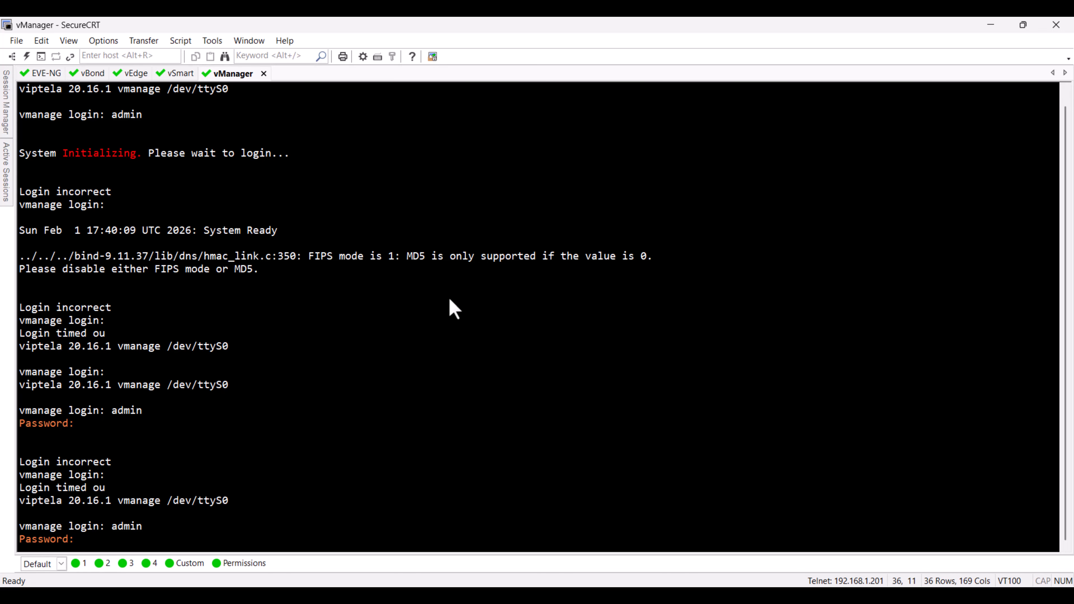
pyautogui.write('admin')
pyautogui.press('Return')
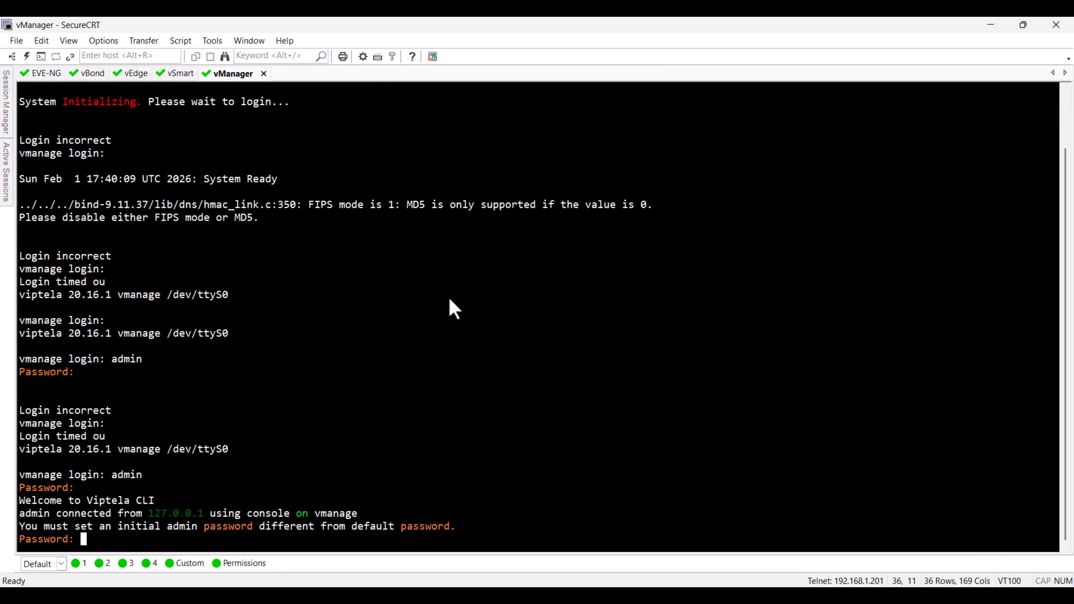
pyautogui.press('Return')
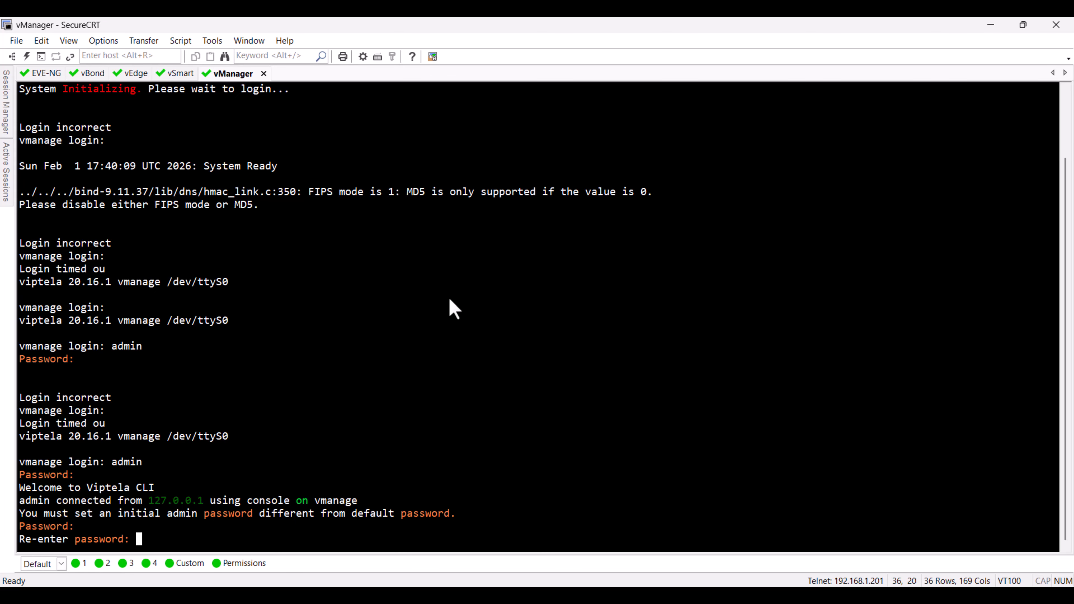
pyautogui.press('Return')
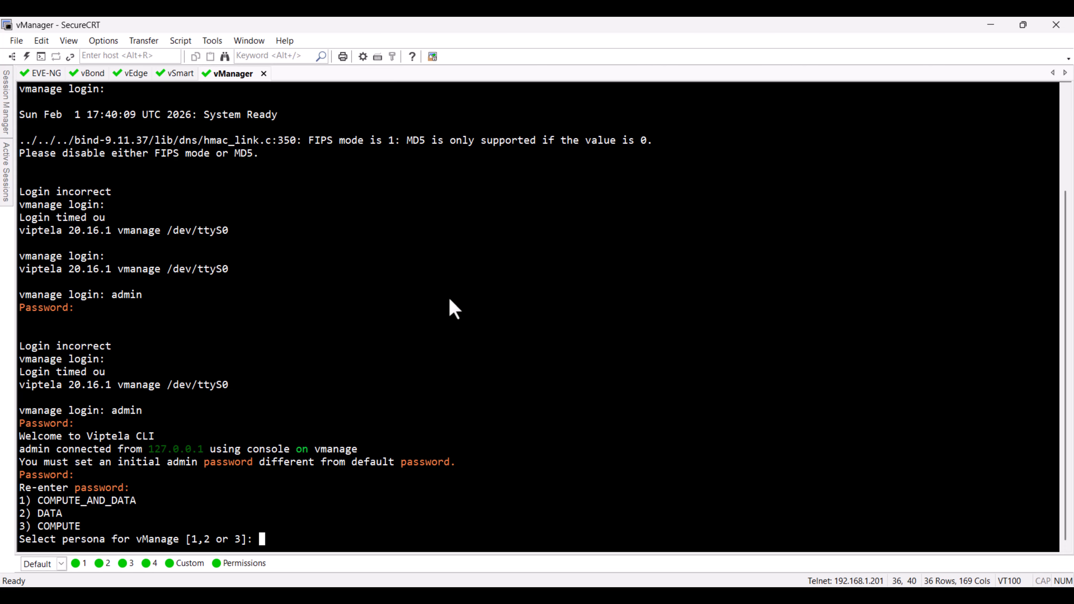
# Step: Set the vManage persona to COMPUTE_AND_DATA and format vdb as its storage device
pyautogui.write('1')
pyautogui.press('Return')
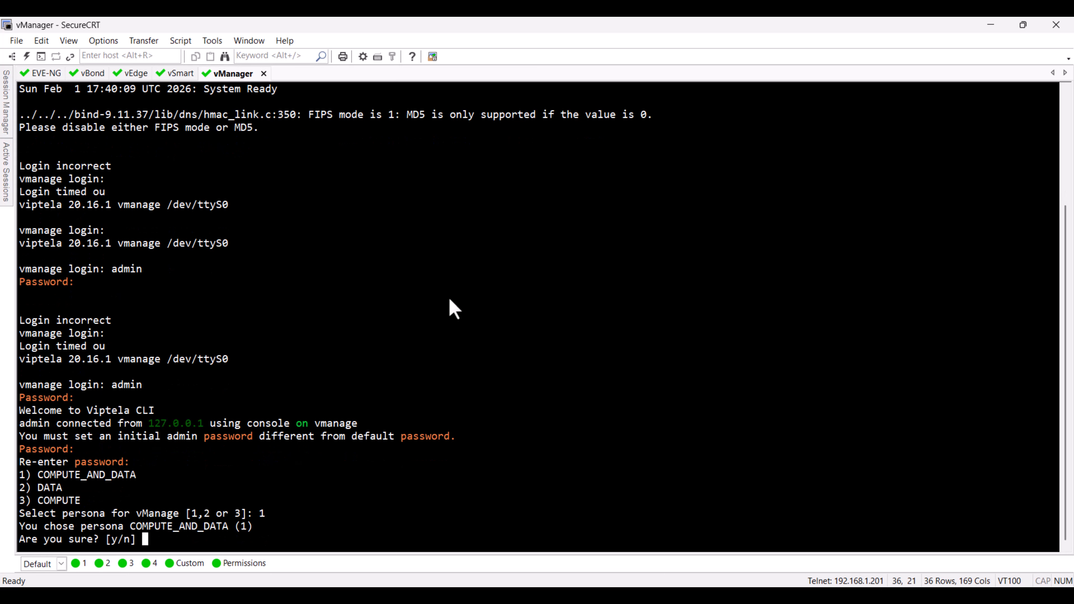
pyautogui.write('y')
pyautogui.press('Return')
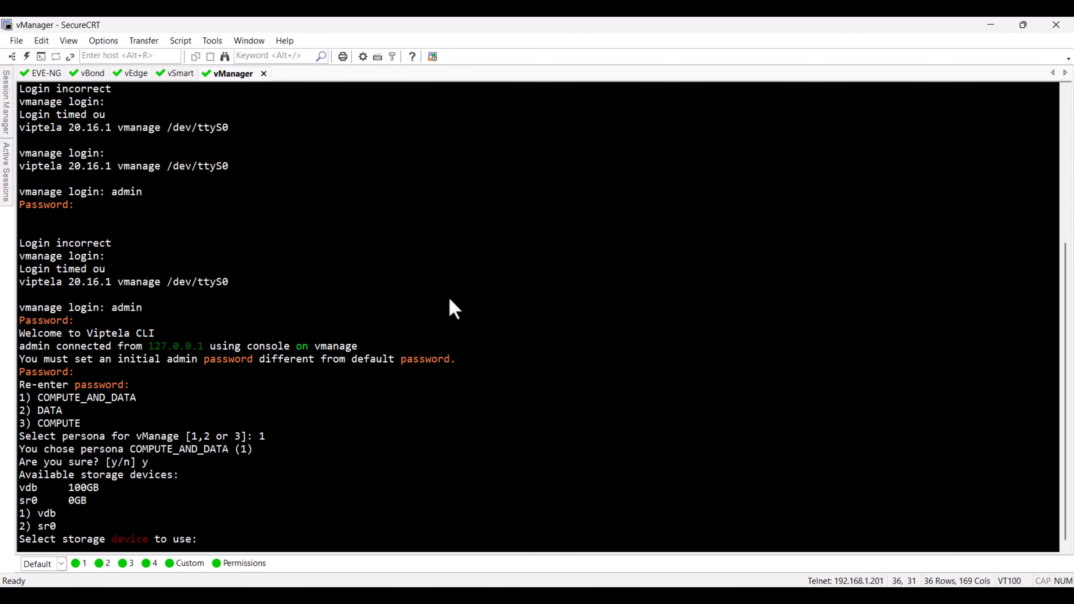
pyautogui.write('1')
pyautogui.press('Return')
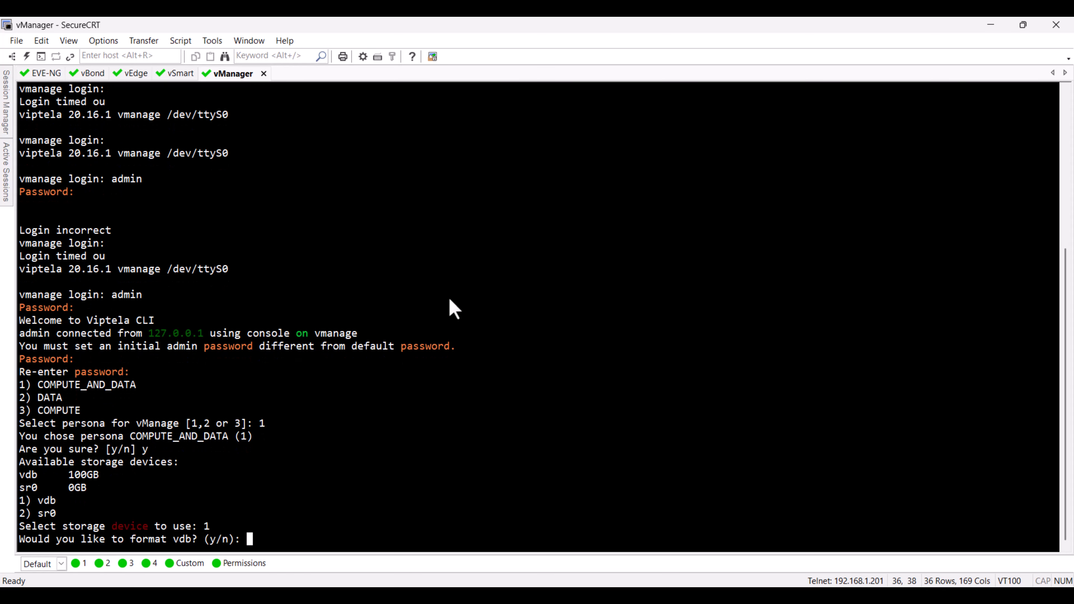
pyautogui.write('y')
pyautogui.press('Return')
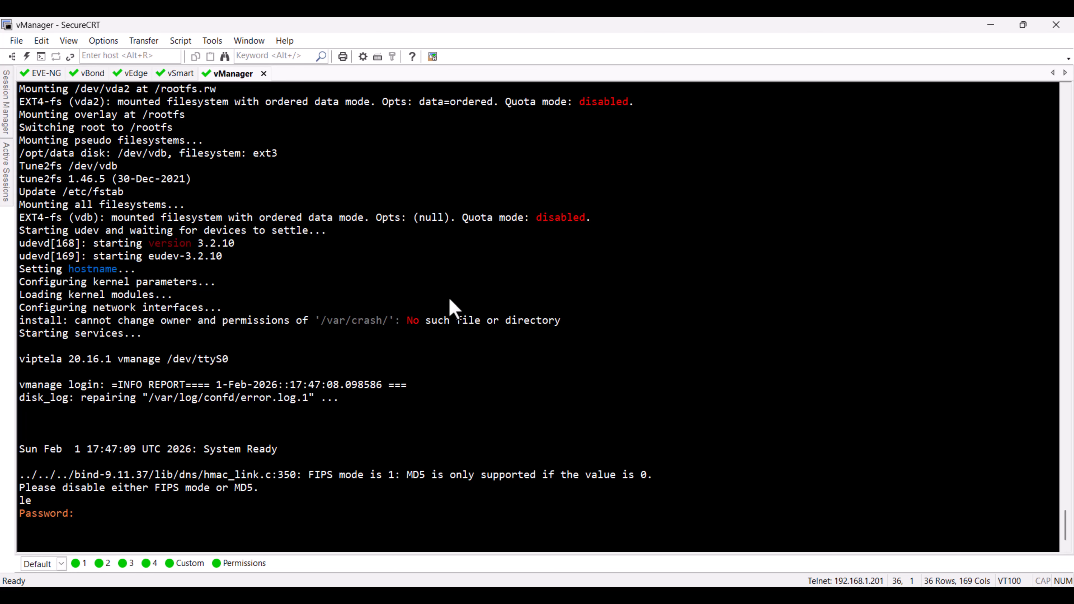
# Step: Log back in to the restarted vManage with the admin account and its new password
pyautogui.write('admin')
pyautogui.press('Return')
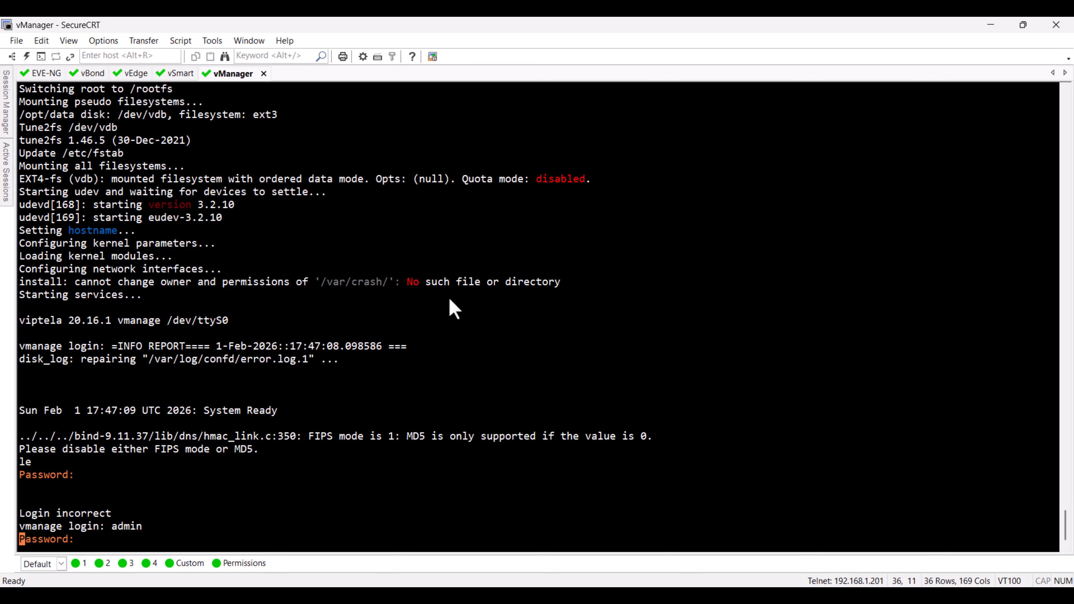
pyautogui.press('Return')
# Step: Display the software version on vManage with the show version command
pyautogui.press('Return')
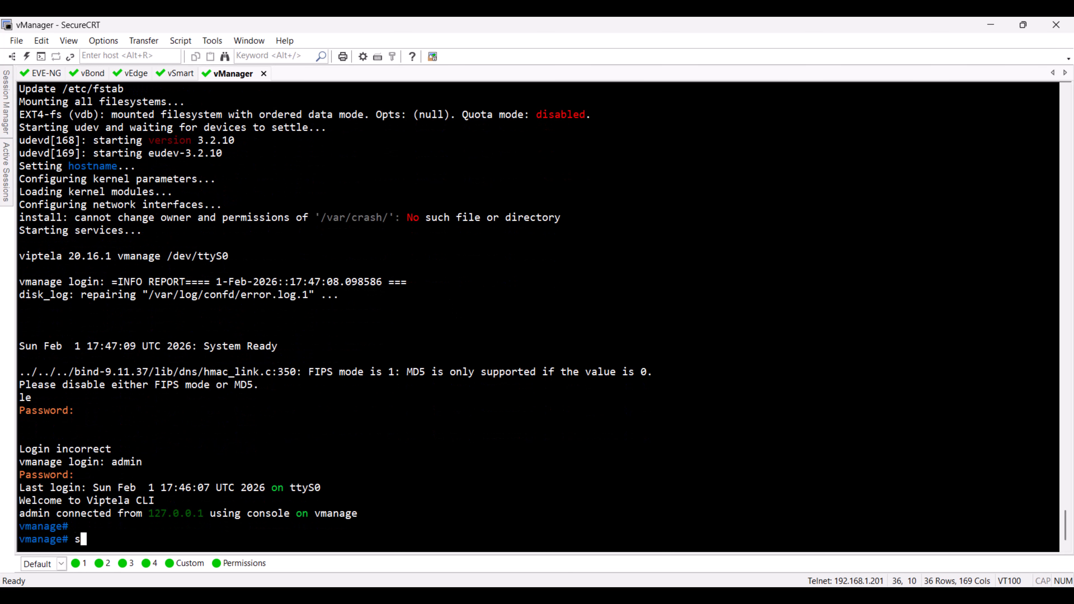
pyautogui.write('show vers')
pyautogui.press('Return')
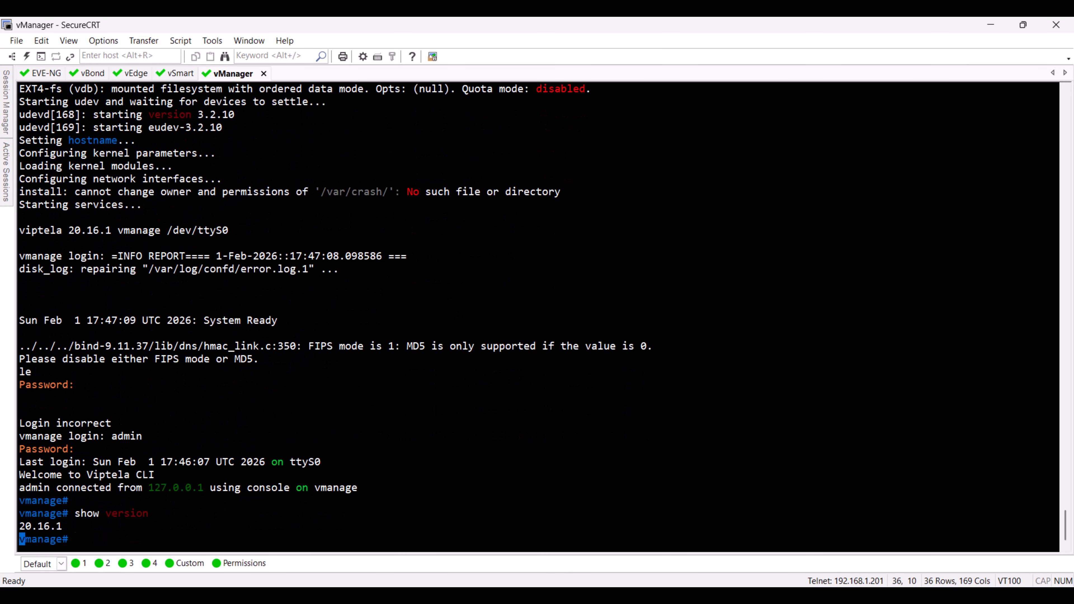
pyautogui.press('Return')
pyautogui.press('Return')
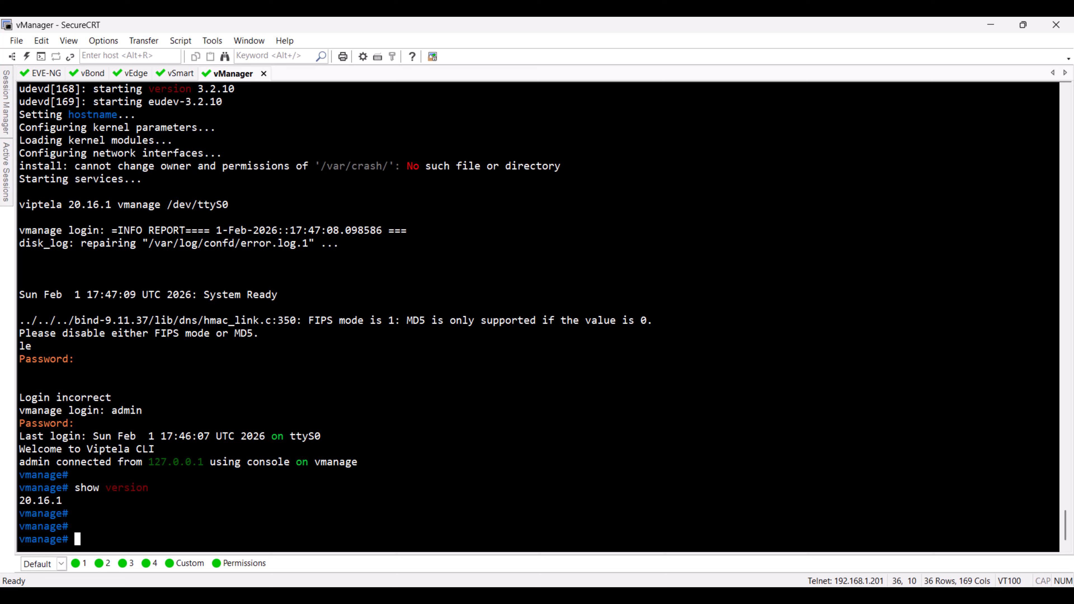